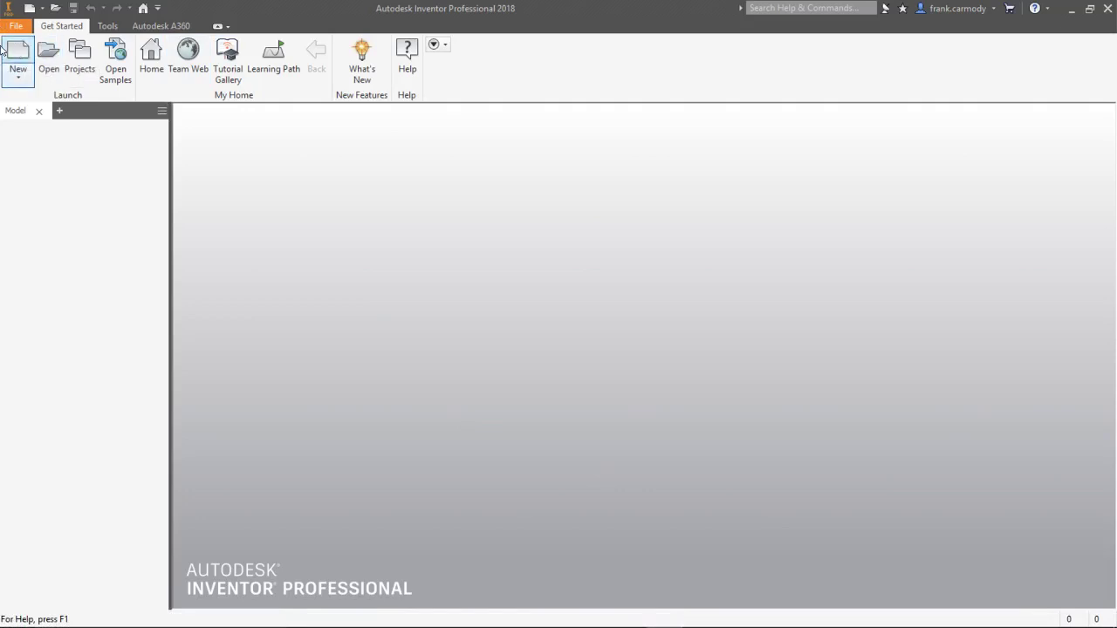
Step: Start a new file and choose the Standard.ipt part template
left_click(12, 51)
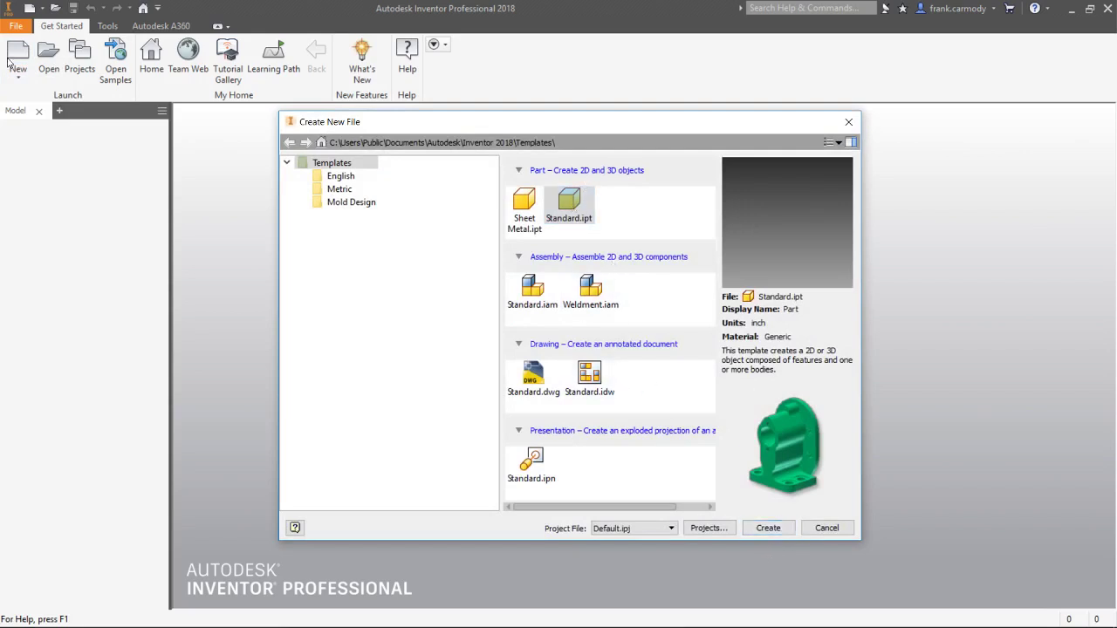
left_click_drag(625, 125, 552, 153)
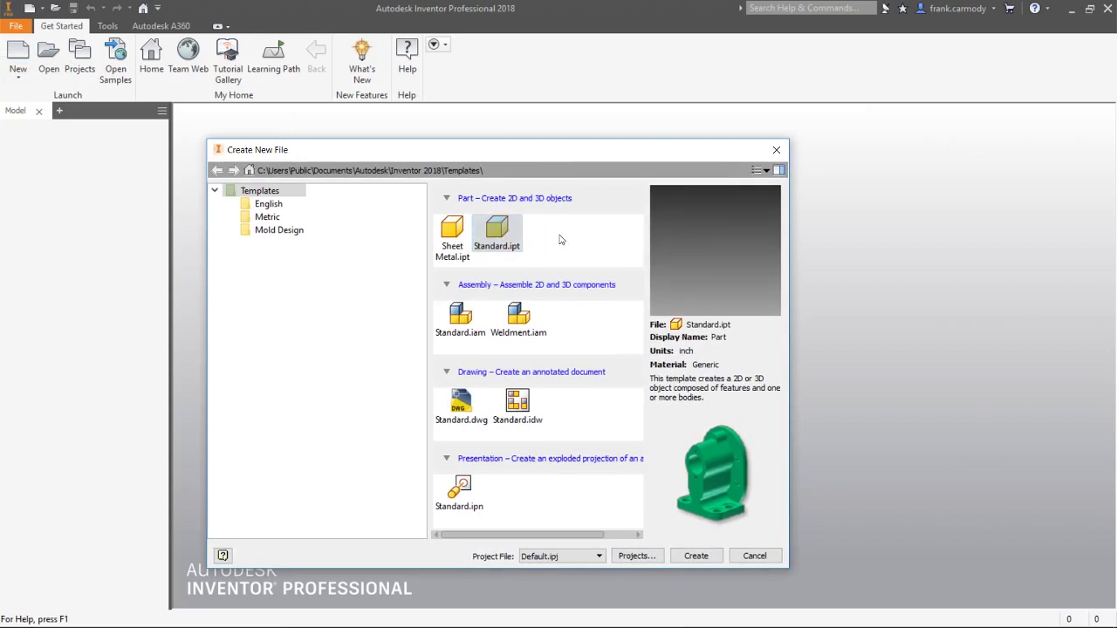
left_click(494, 242)
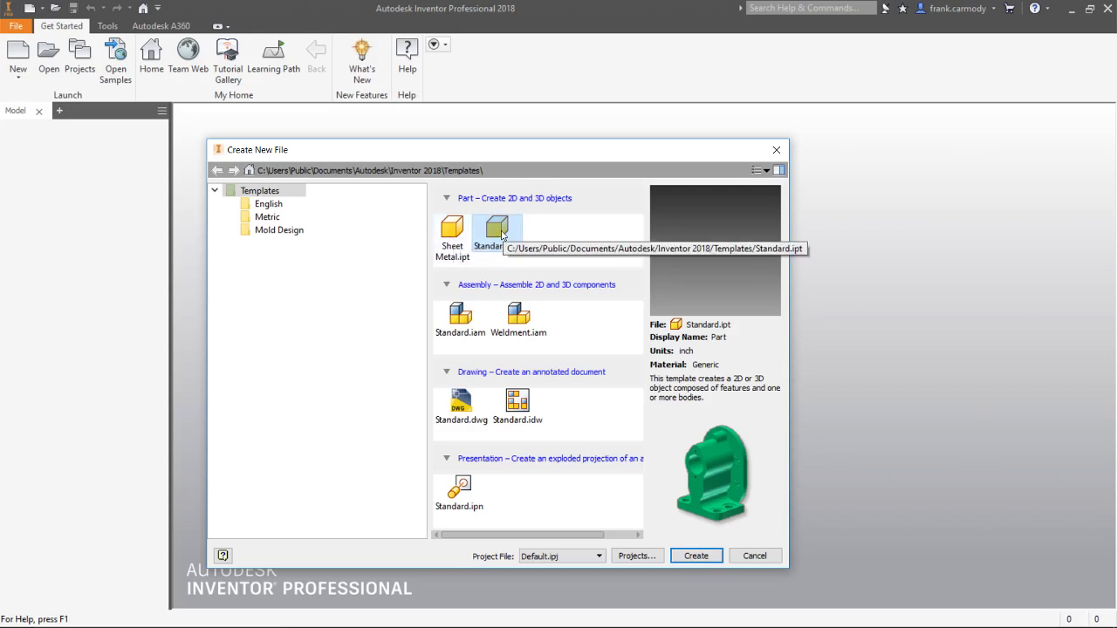
Step: Create the Standard.ipt part and begin a 2D sketch on the XZ plane
left_click(696, 558)
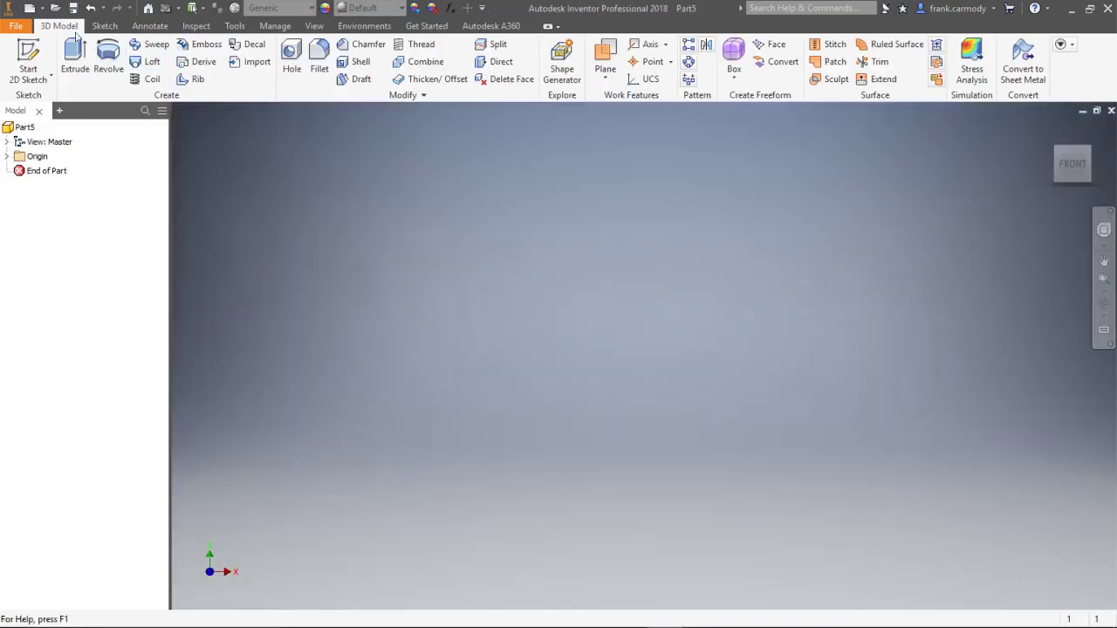
key("s")
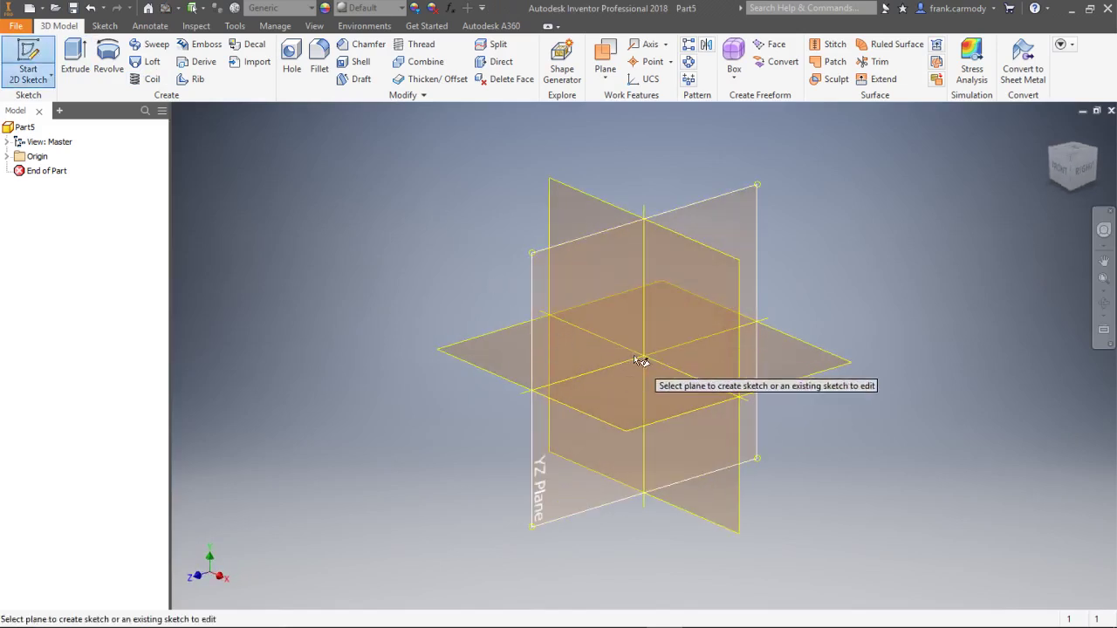
left_click(693, 417)
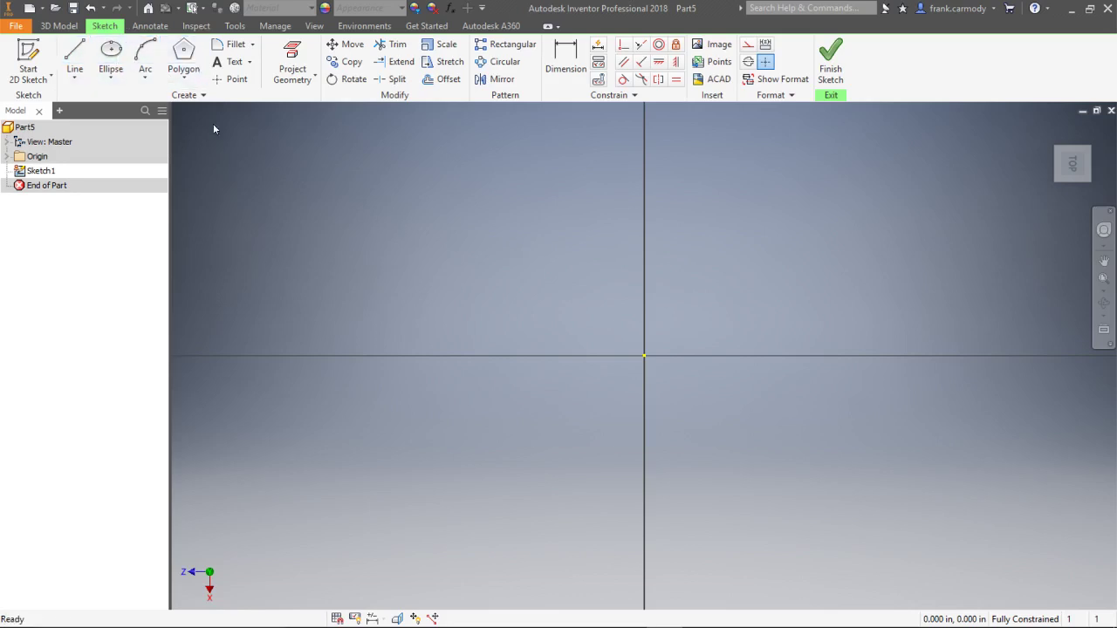
Step: Draw two overlapping two-point rectangles, the second offset up and to the right
left_click(183, 71)
left_click(196, 105)
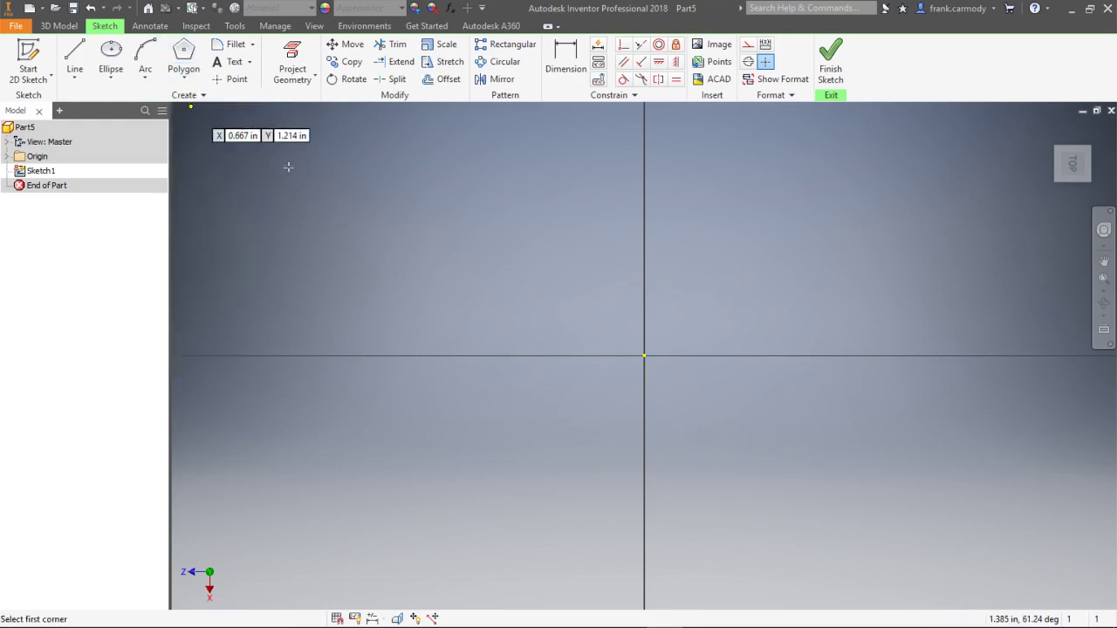
left_click(386, 274)
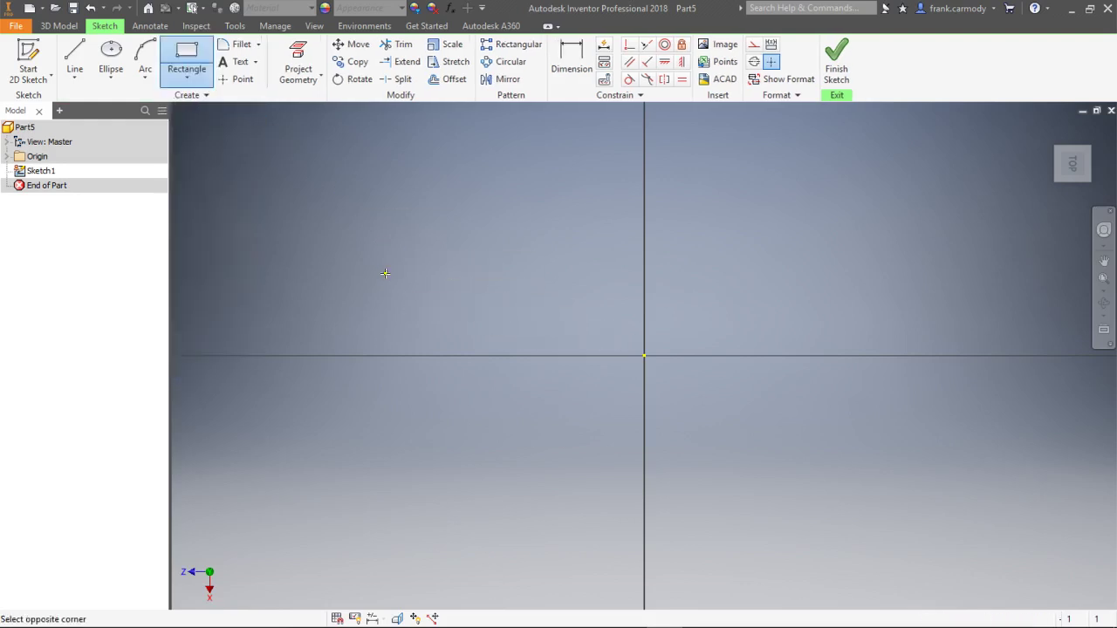
left_click(770, 560)
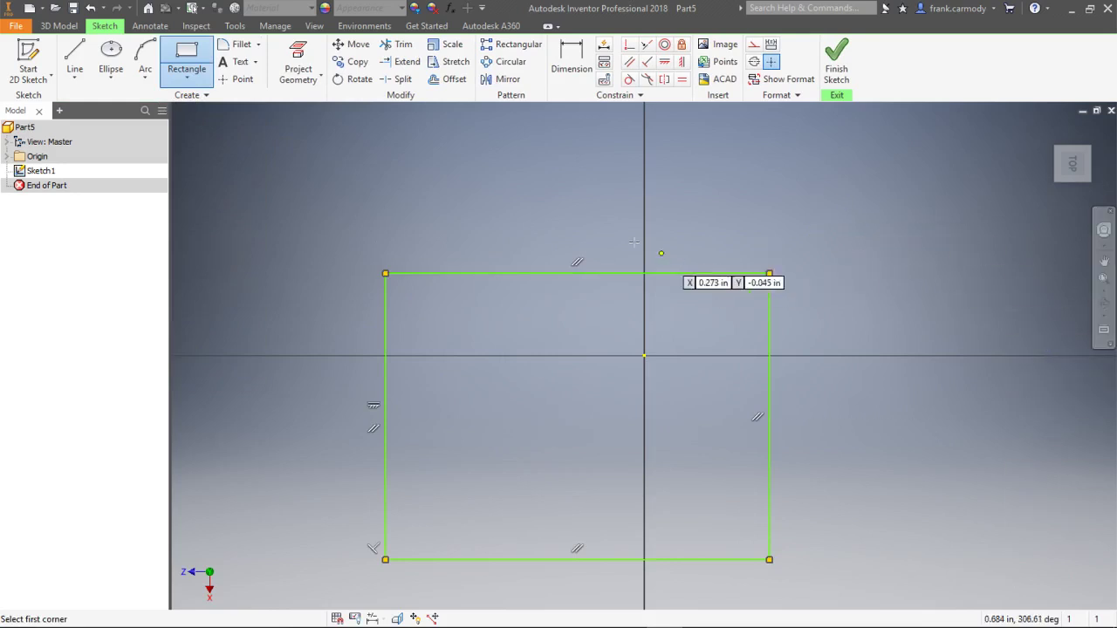
left_click(565, 186)
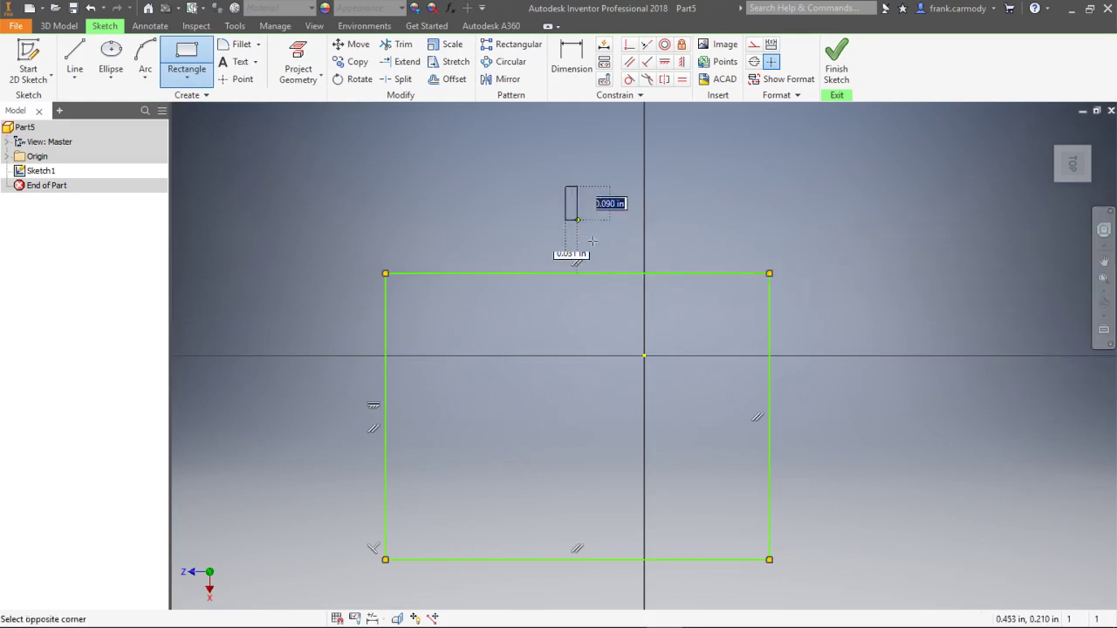
left_click(982, 433)
right_click(981, 435)
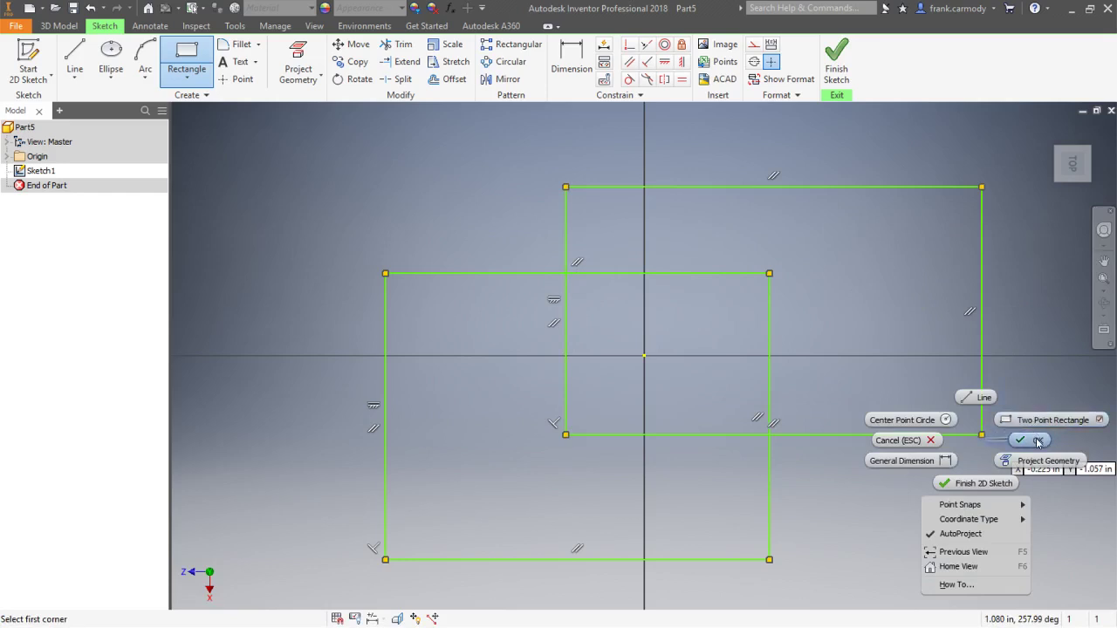
left_click(1035, 439)
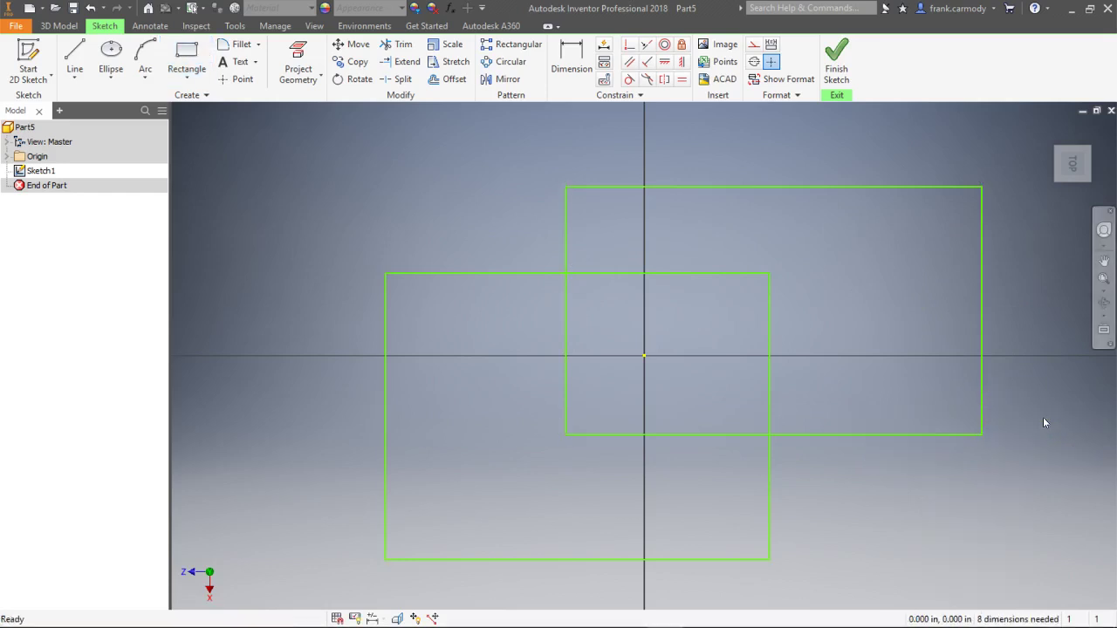
Step: Trim the four edge segments inside the overlap to leave one stepped outline
left_click(402, 49)
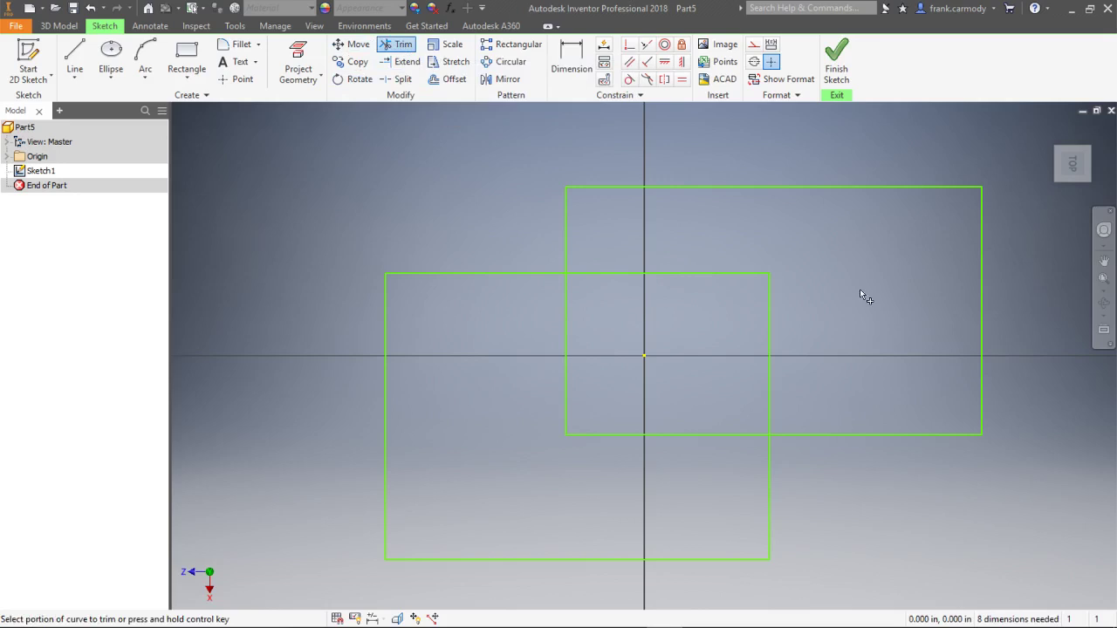
left_click(707, 273)
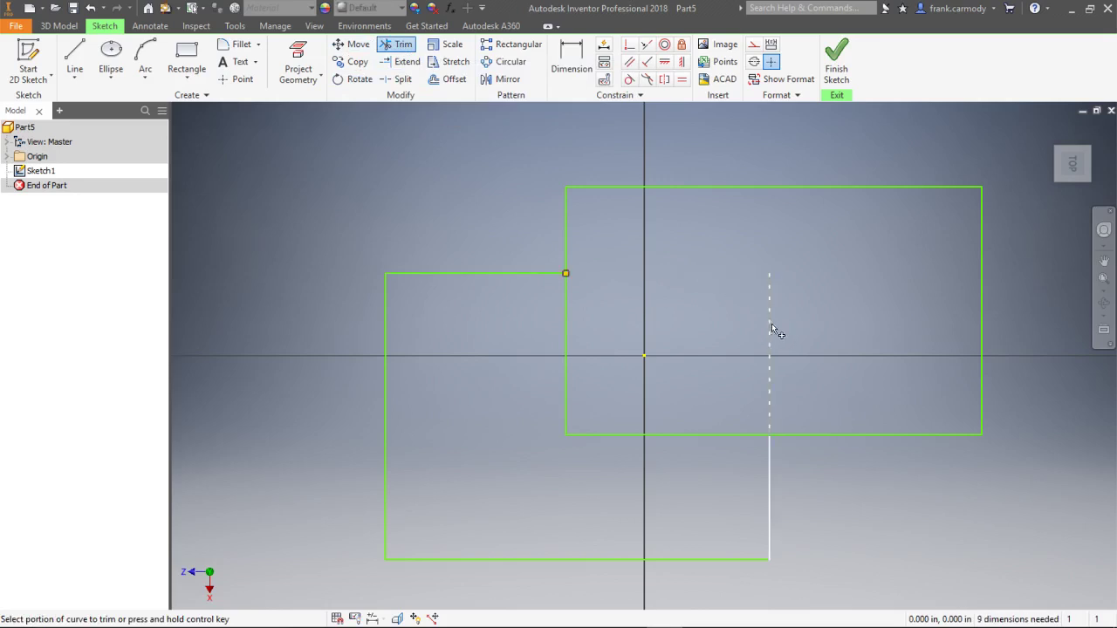
left_click(771, 327)
left_click(705, 433)
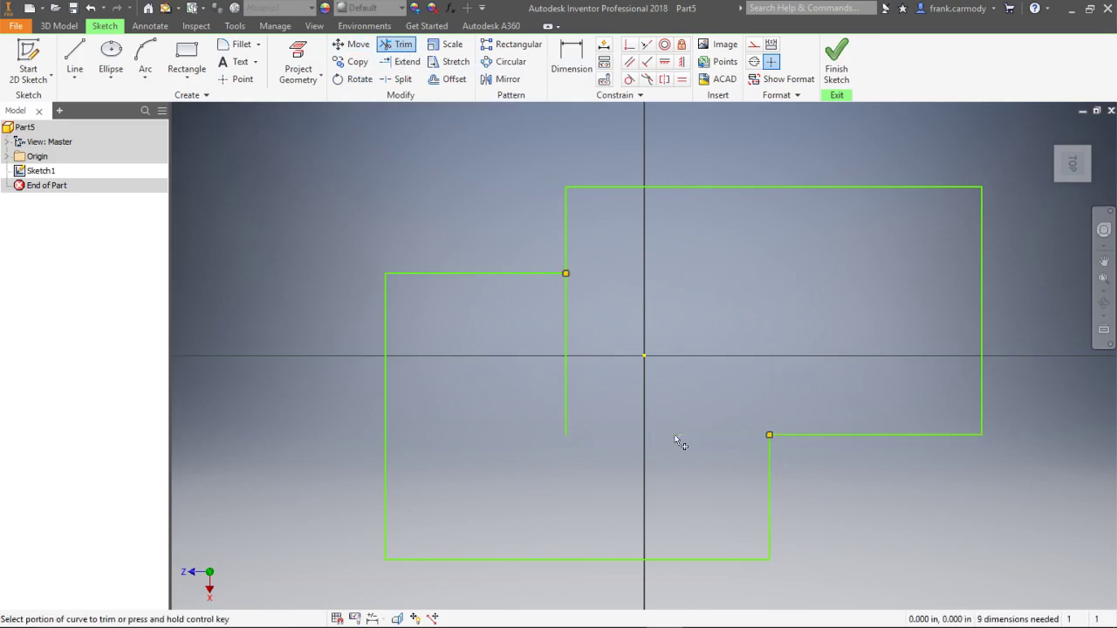
left_click(565, 380)
Step: Draw a center-point circle at the outline's upper inner corner
left_click(113, 78)
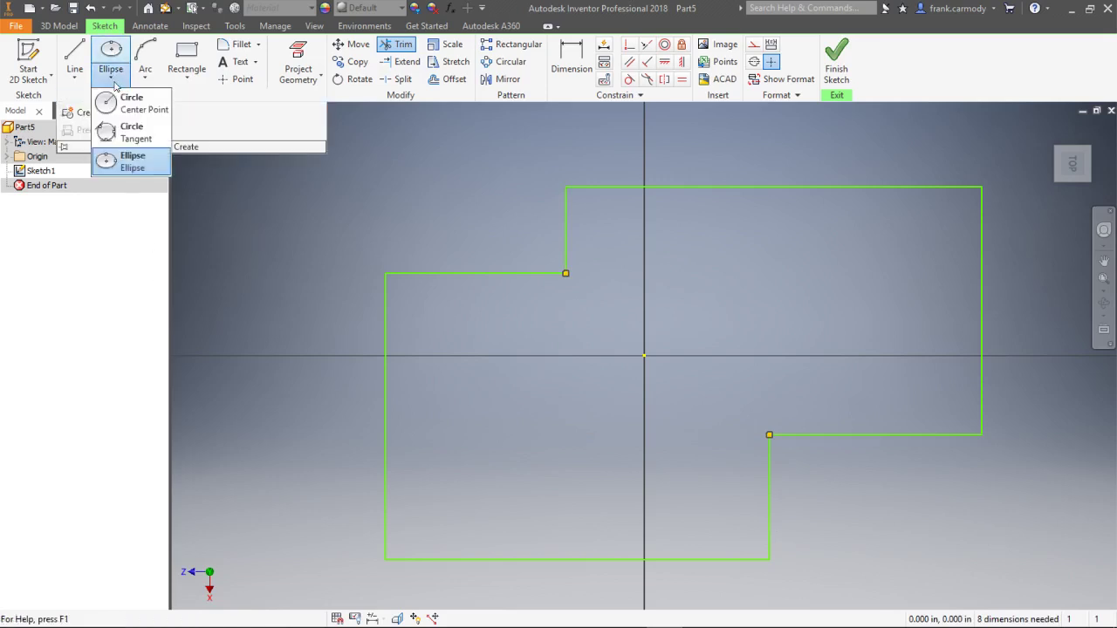
left_click(116, 102)
left_click(593, 302)
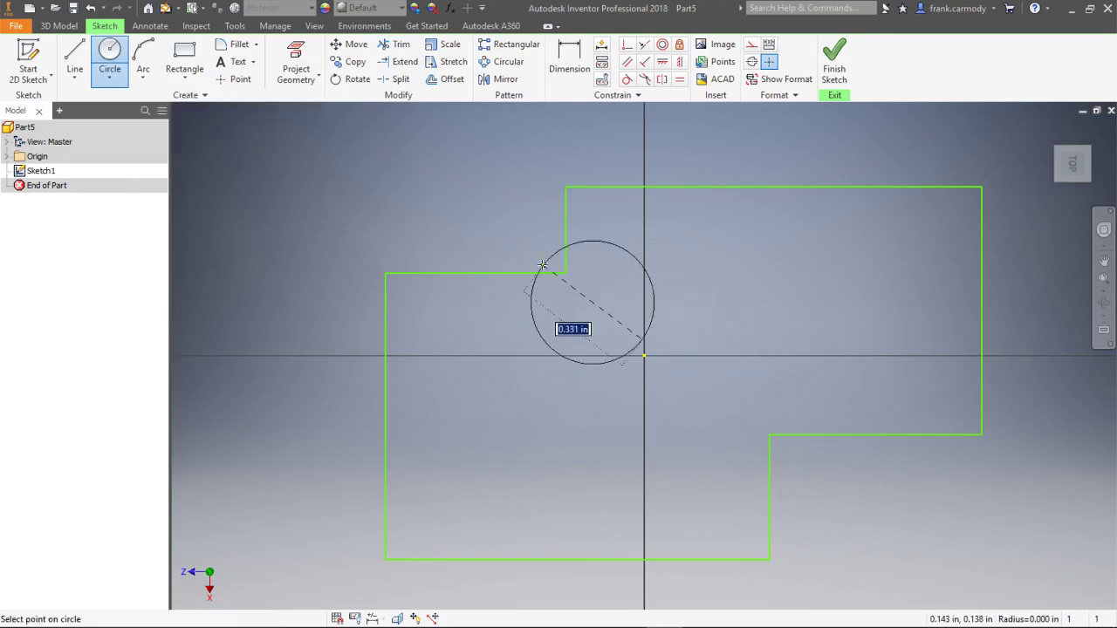
left_click(512, 261)
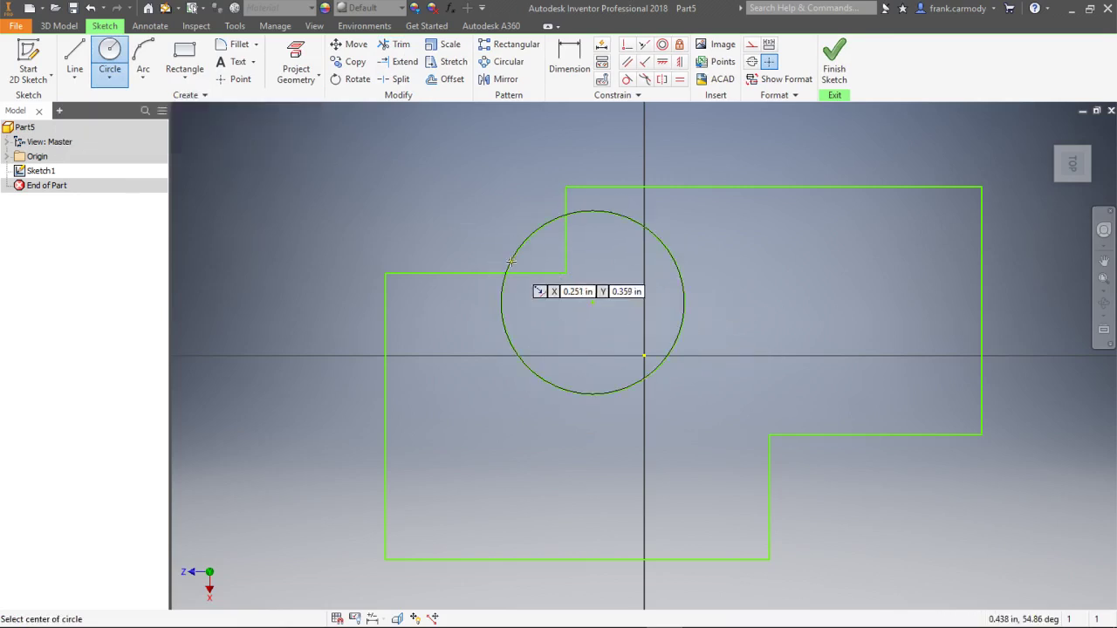
right_click(483, 190)
left_click(529, 200)
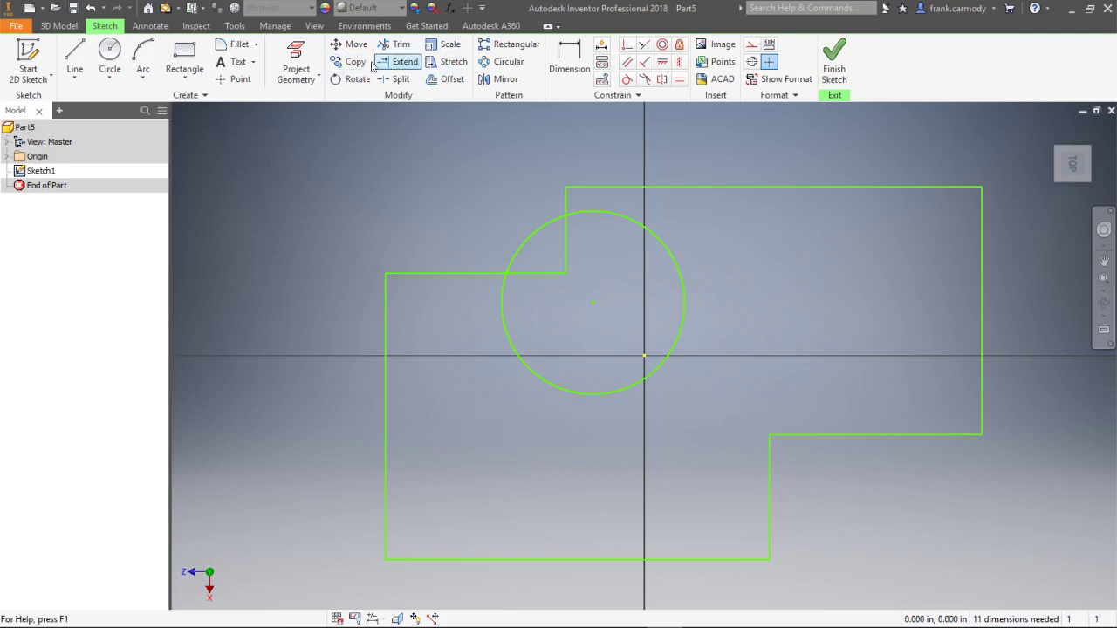
Step: Trim the circle and the leftover corner line so only the rounding arc remains
left_click(398, 44)
left_click(685, 307)
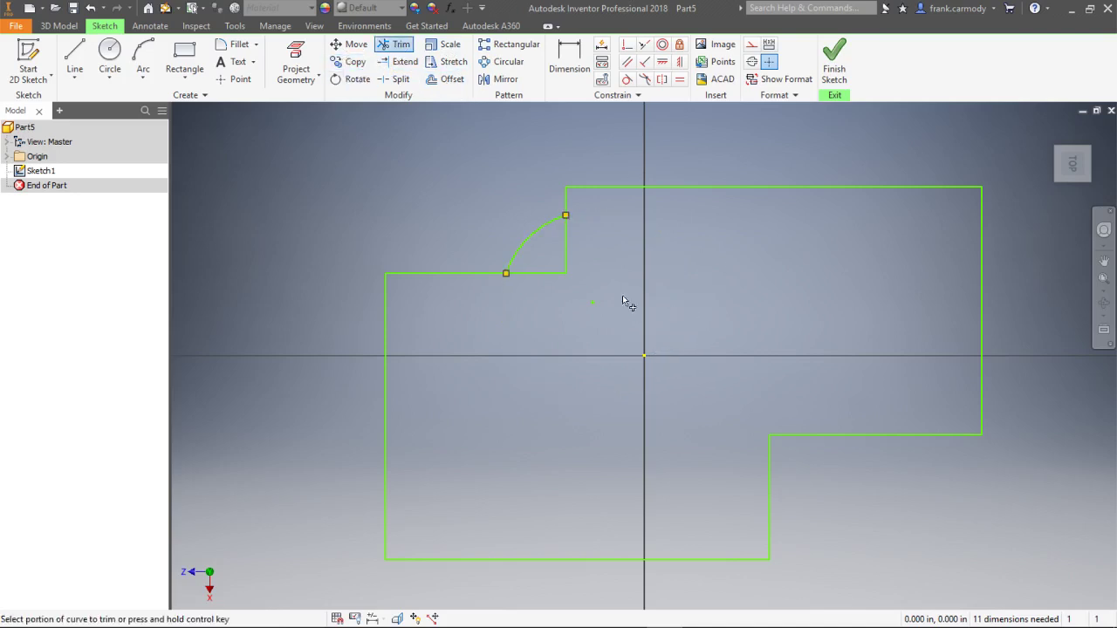
left_click(561, 273)
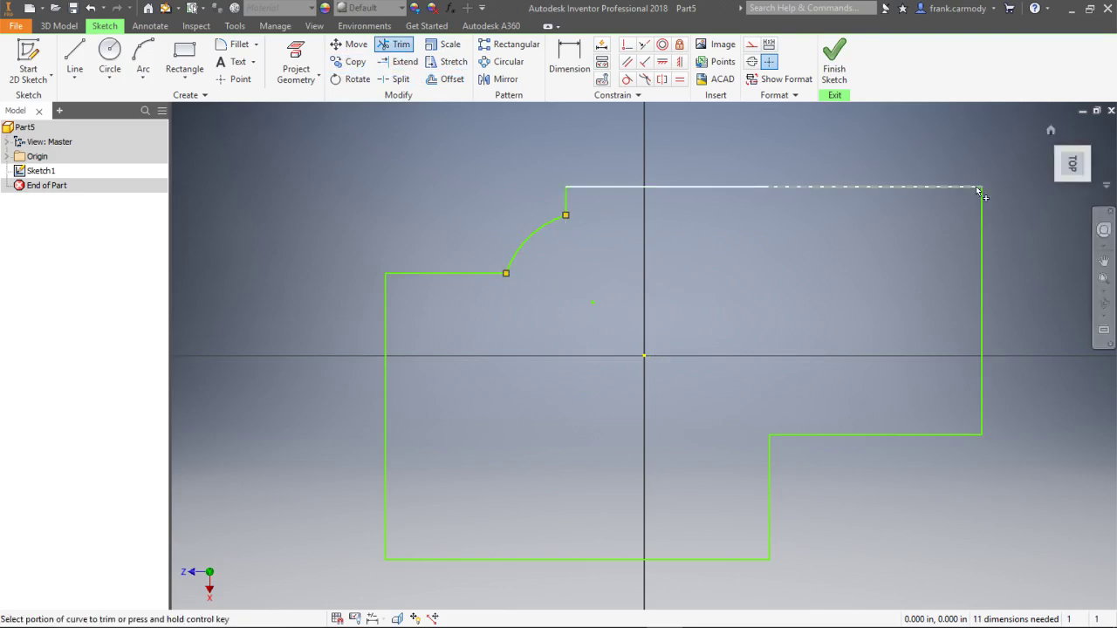
right_click(614, 142)
left_click(653, 142)
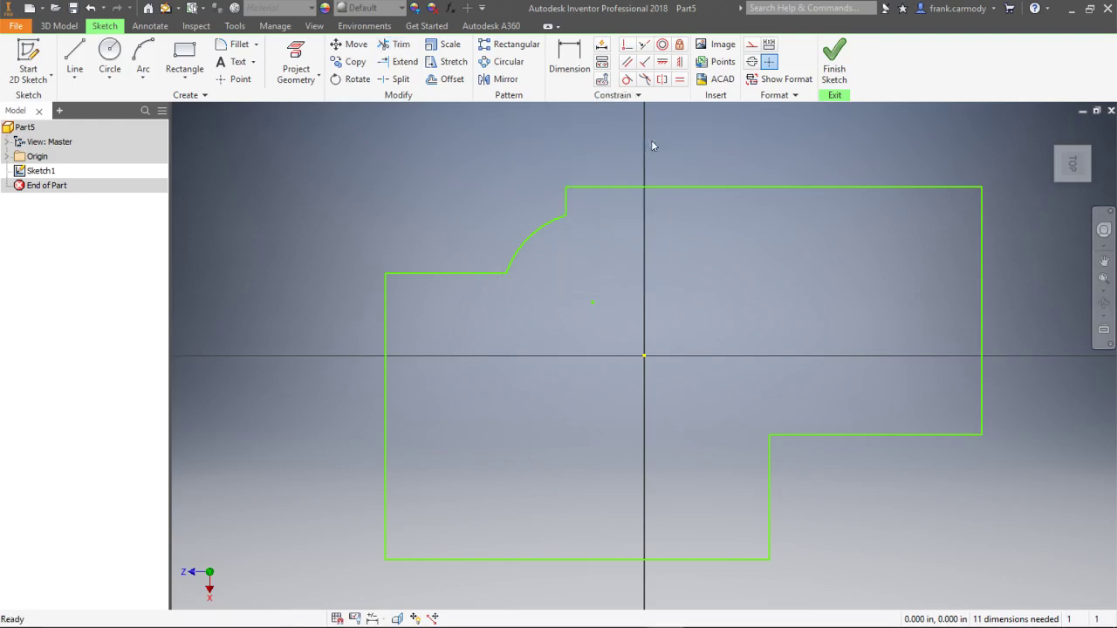
right_click(590, 157)
left_click(784, 170)
Step: Turn on Show All Constraints for the rounded stepped outline
right_click(810, 228)
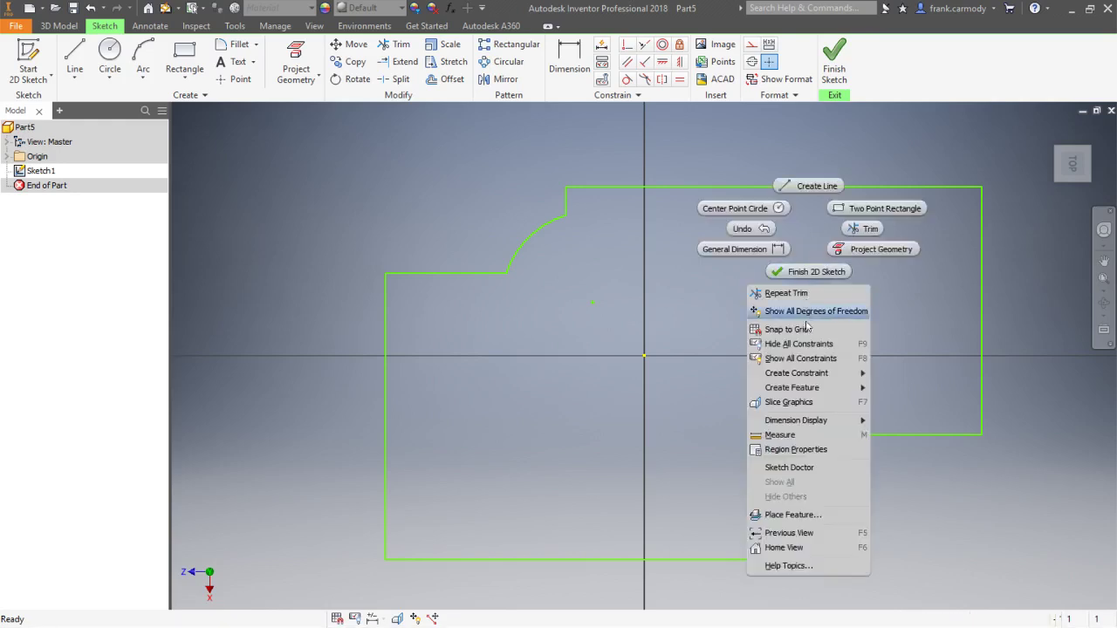
left_click(811, 359)
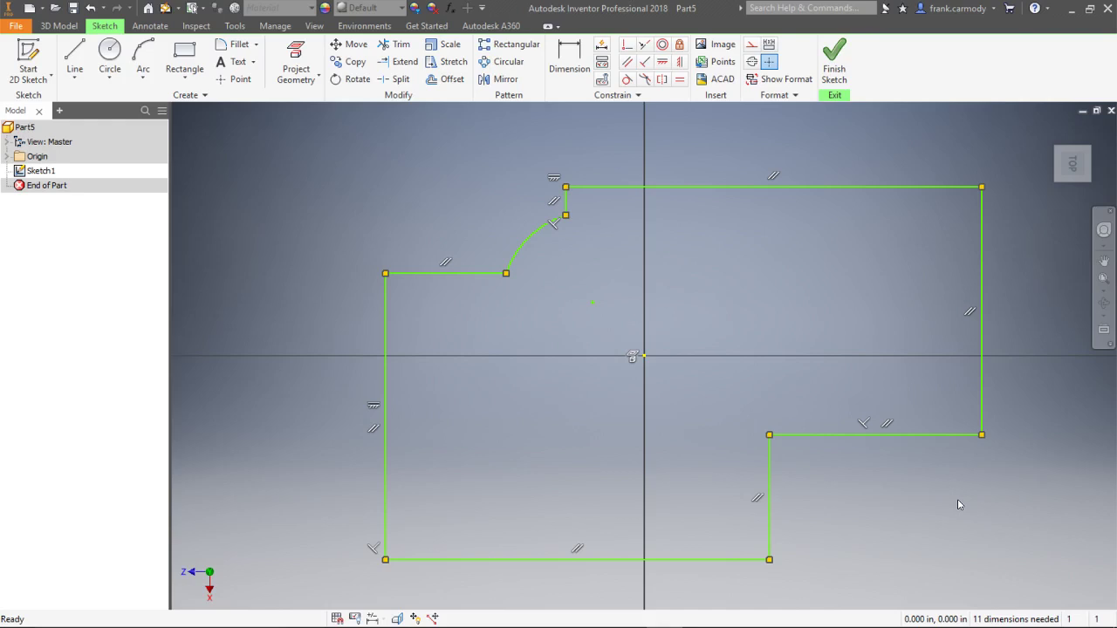
Step: Dimension the arc radius as .245 and the top-left ledge as .322
left_click(569, 61)
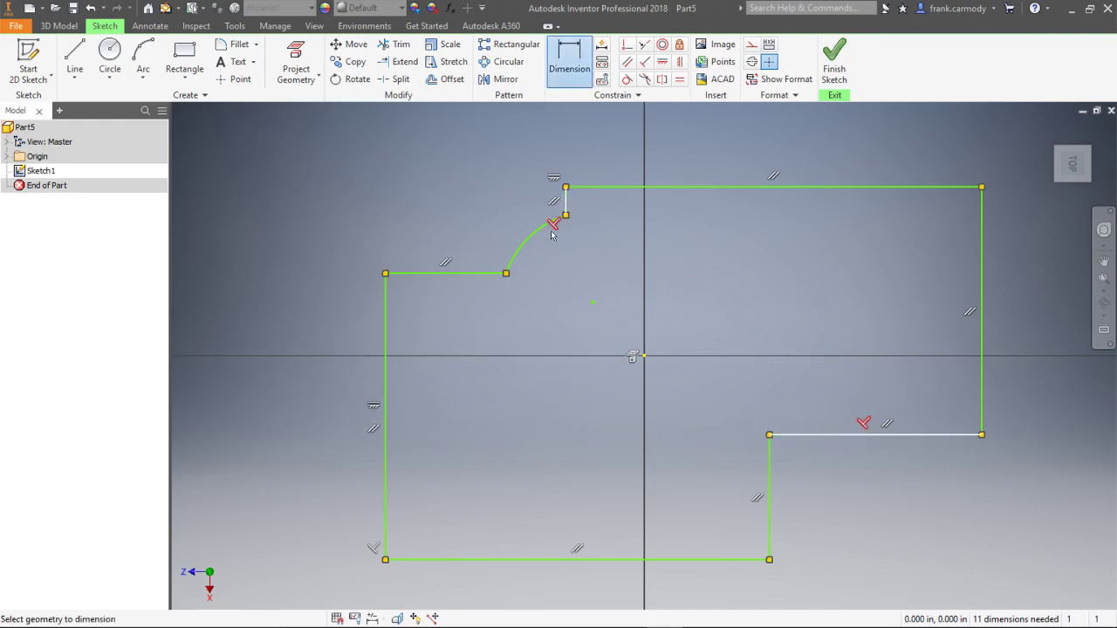
left_click(529, 237)
left_click(446, 152)
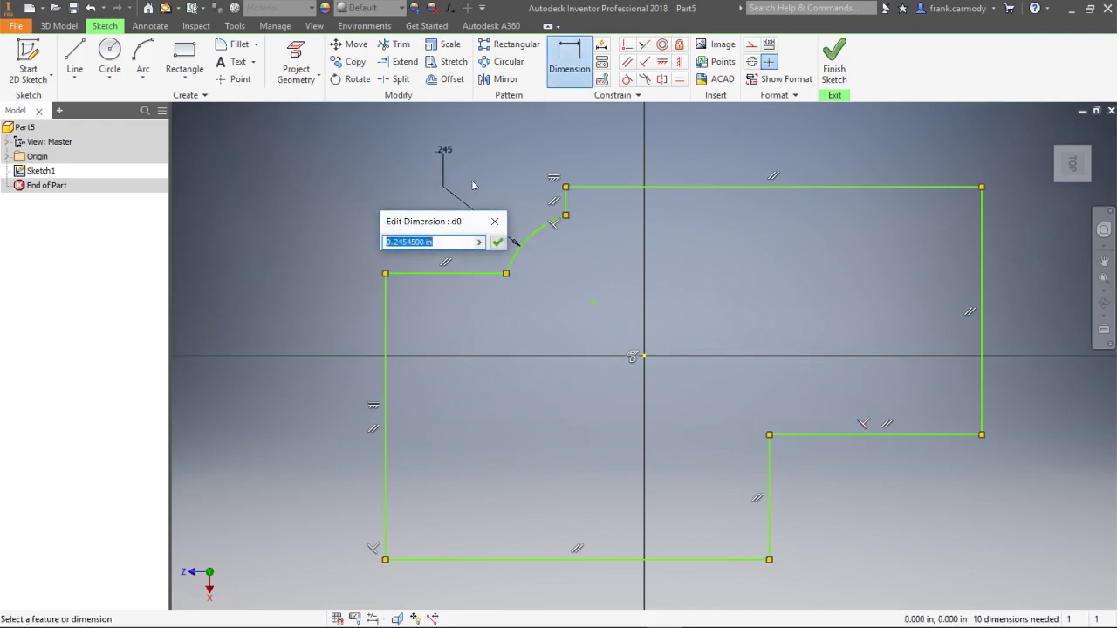
left_click(495, 242)
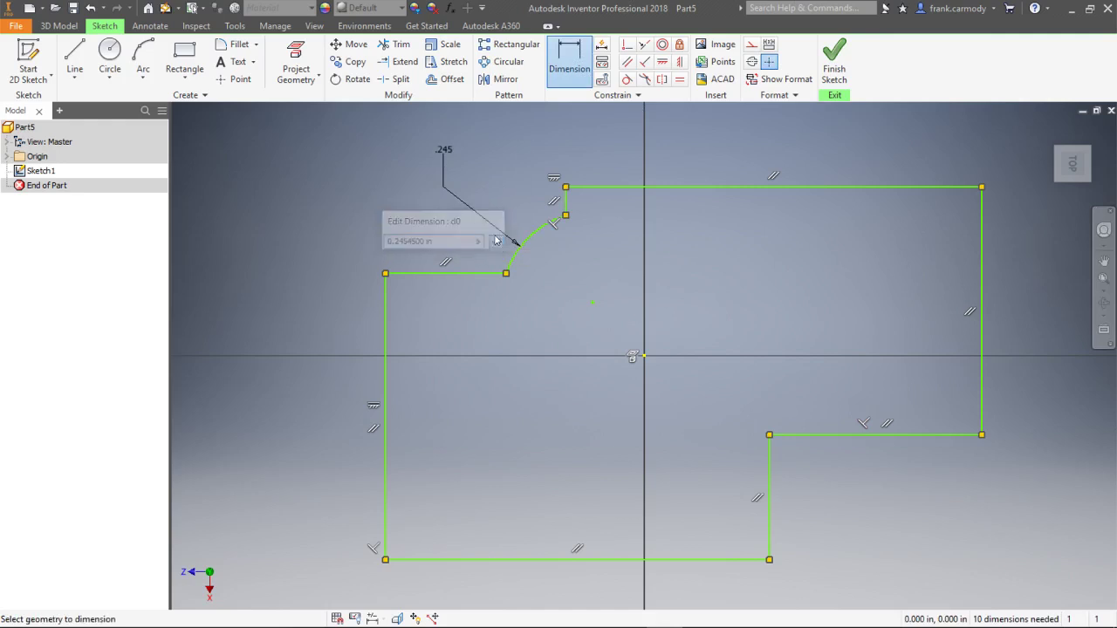
left_click(418, 276)
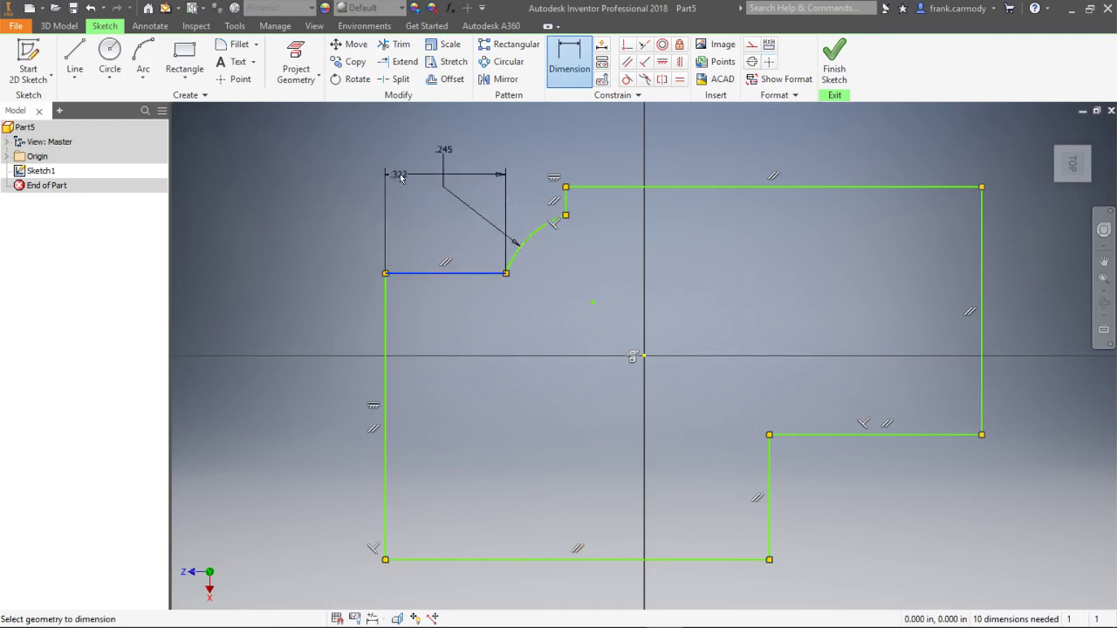
left_click(403, 245)
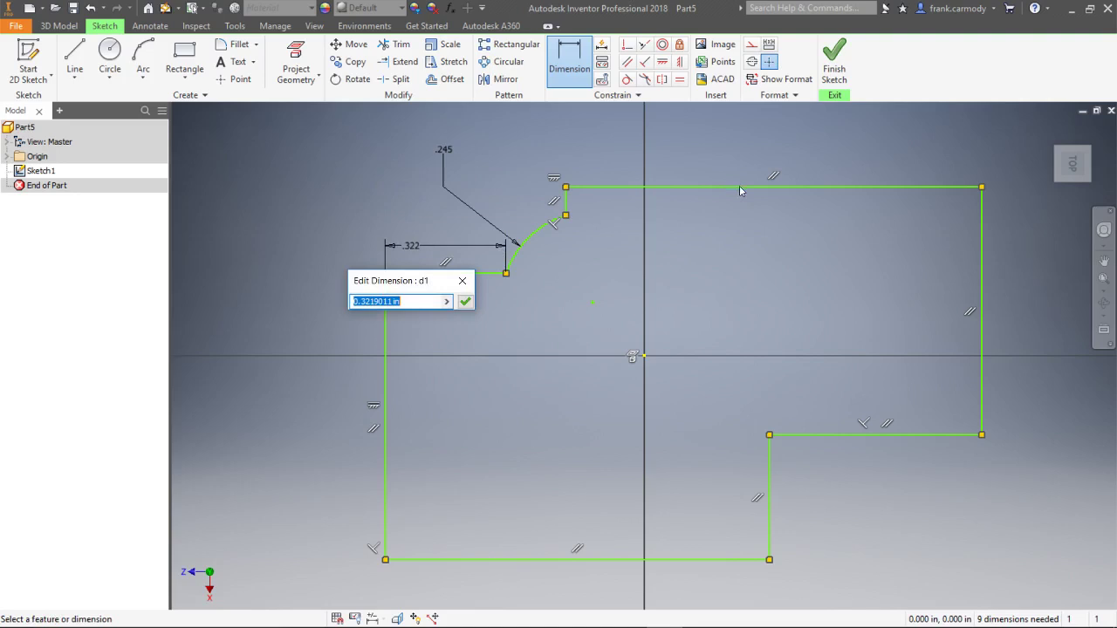
left_click(466, 301)
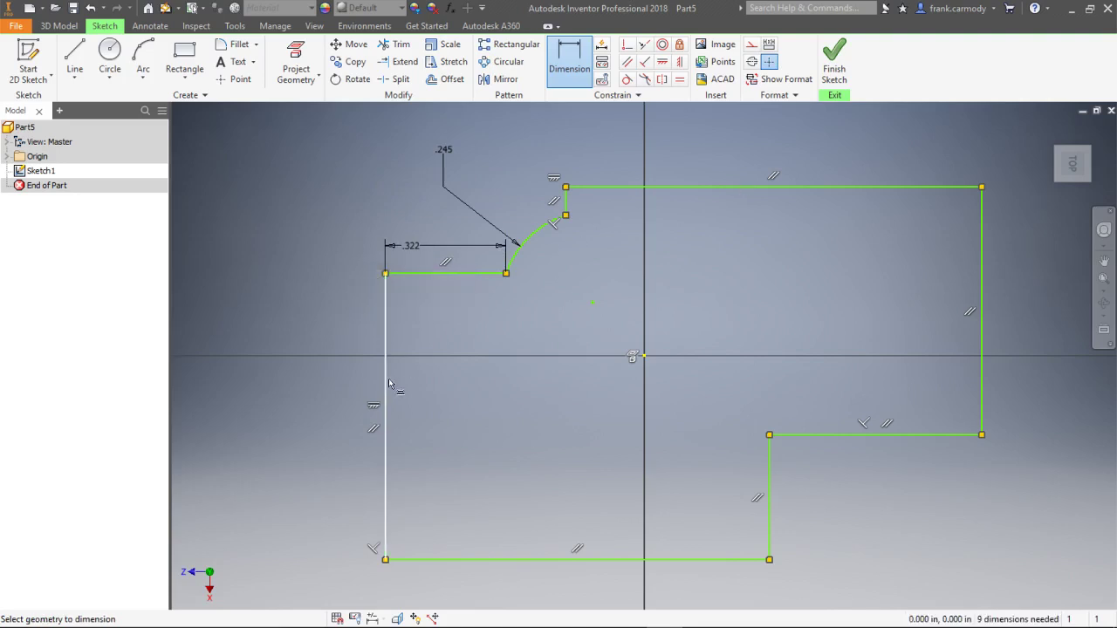
Step: Dimension the left side .767 and bottom edge 1.028, then select the whole profile
left_click(386, 389)
left_click(261, 399)
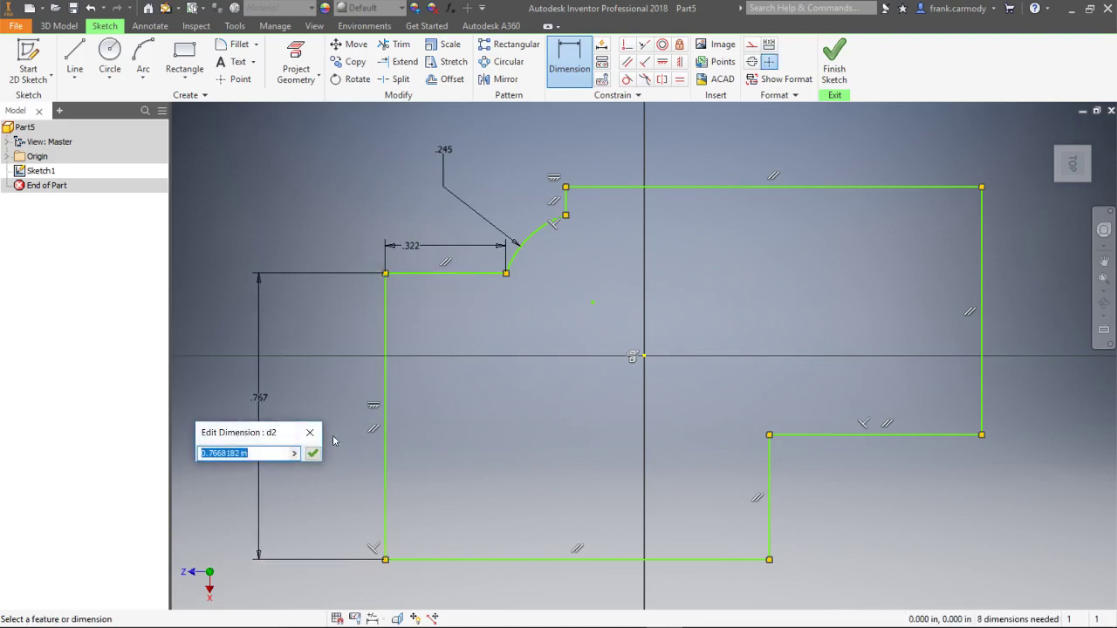
left_click(312, 453)
left_click(625, 559)
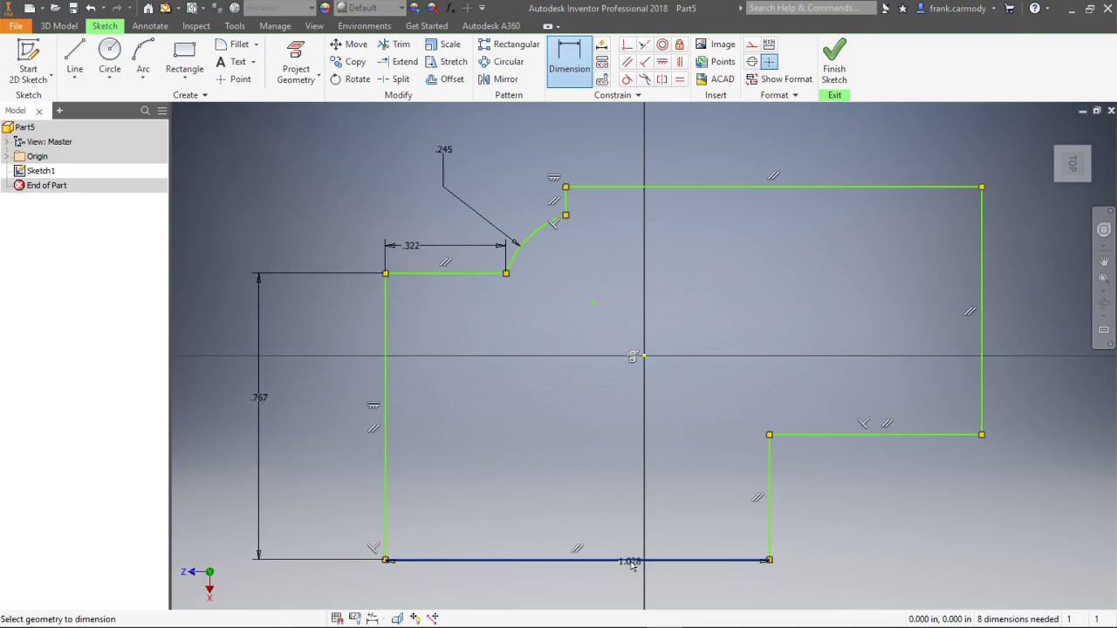
left_click(637, 588)
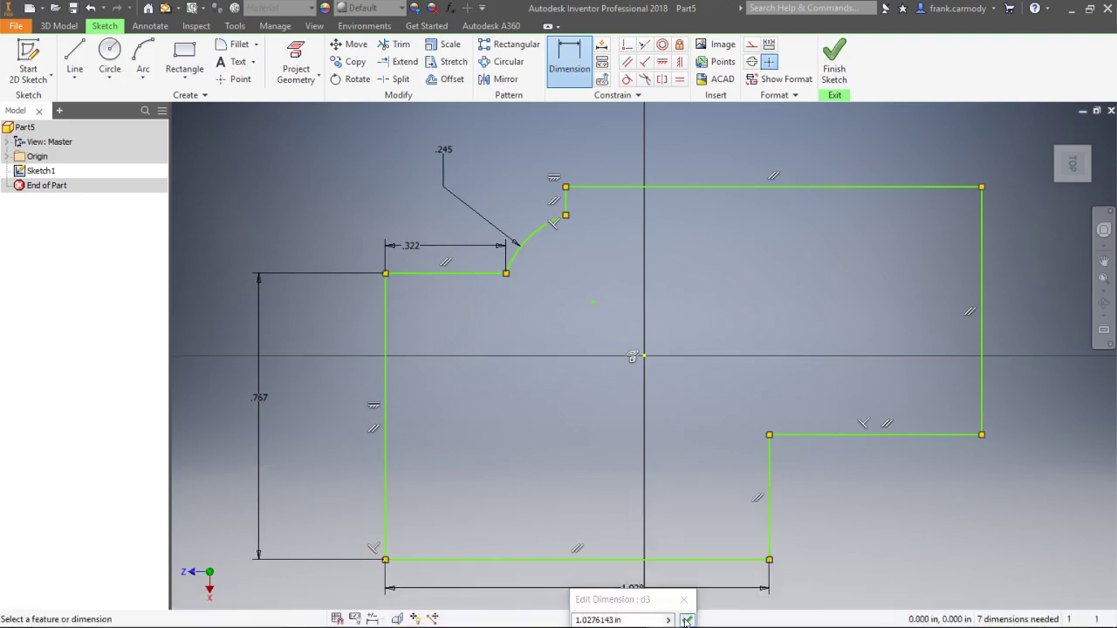
left_click(687, 620)
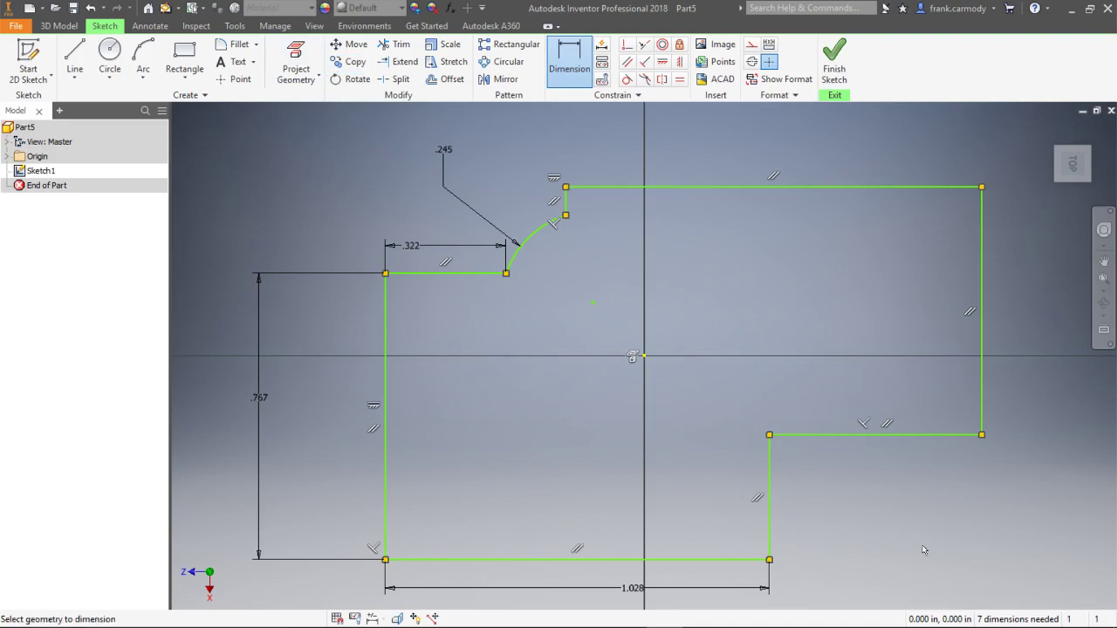
right_click(293, 158)
left_click(337, 157)
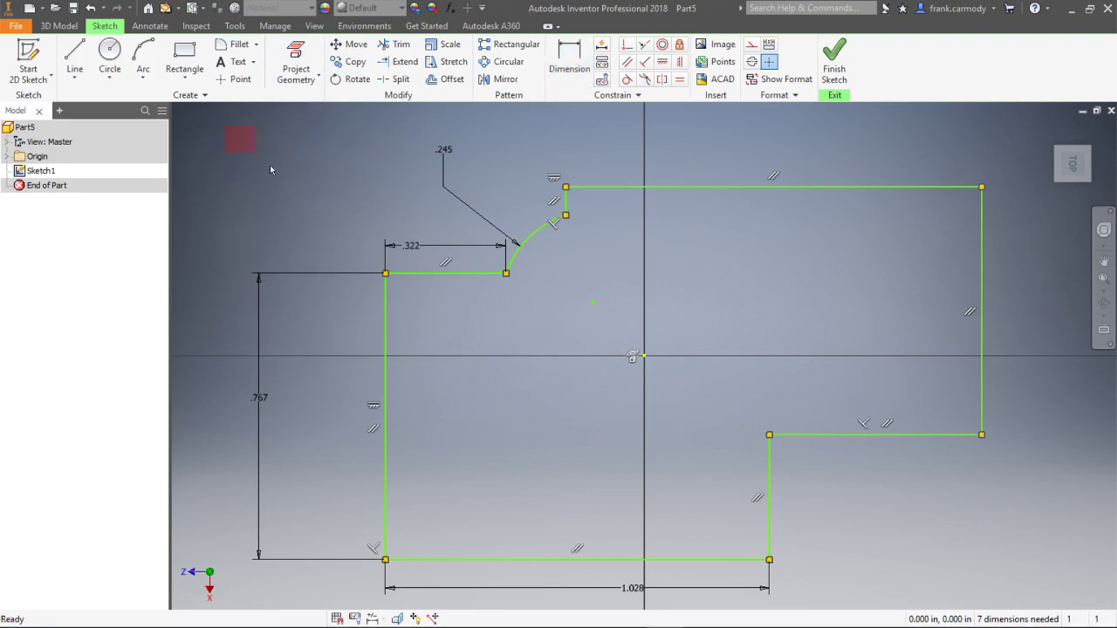
left_click_drag(271, 170, 1060, 613)
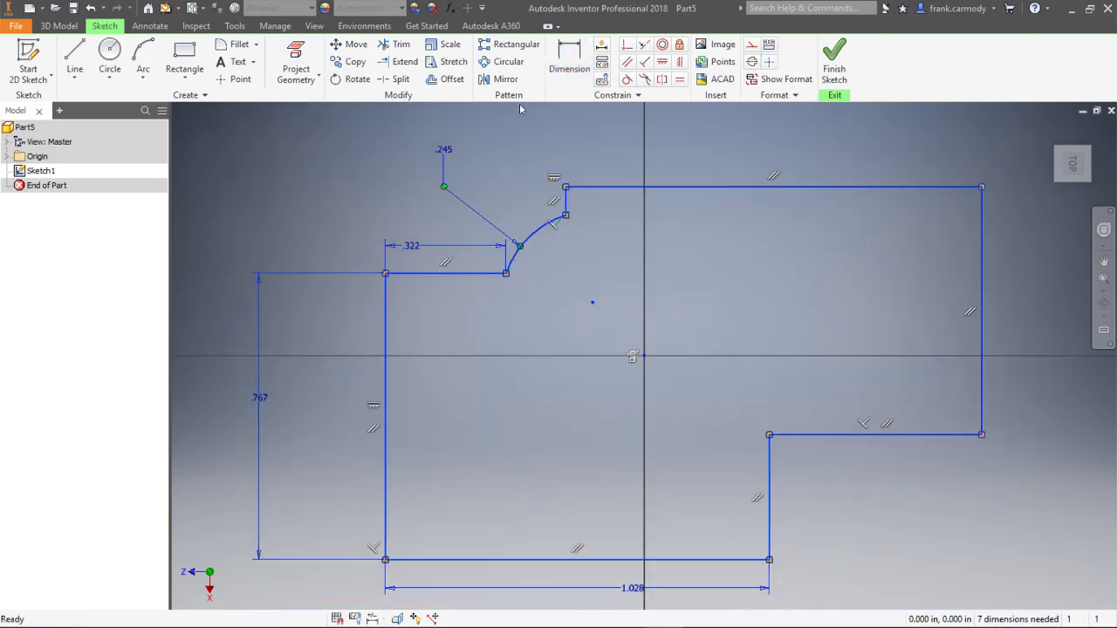
Step: Try a 90° rotation about the top-right corner; the profile stays unrotated
left_click(353, 78)
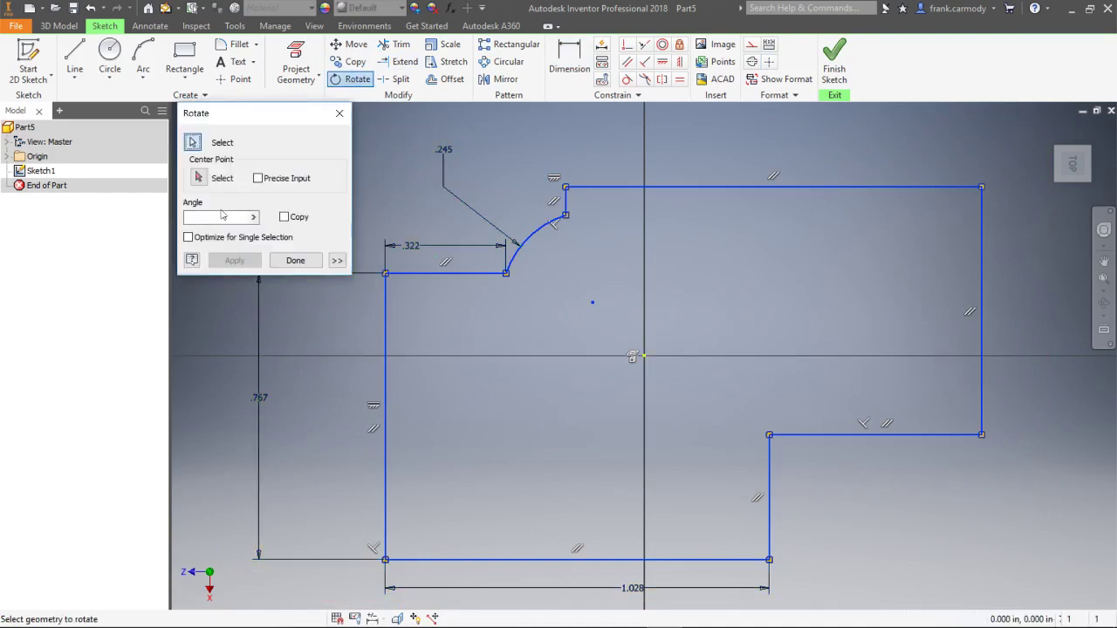
scroll(562, 302, "up", 2)
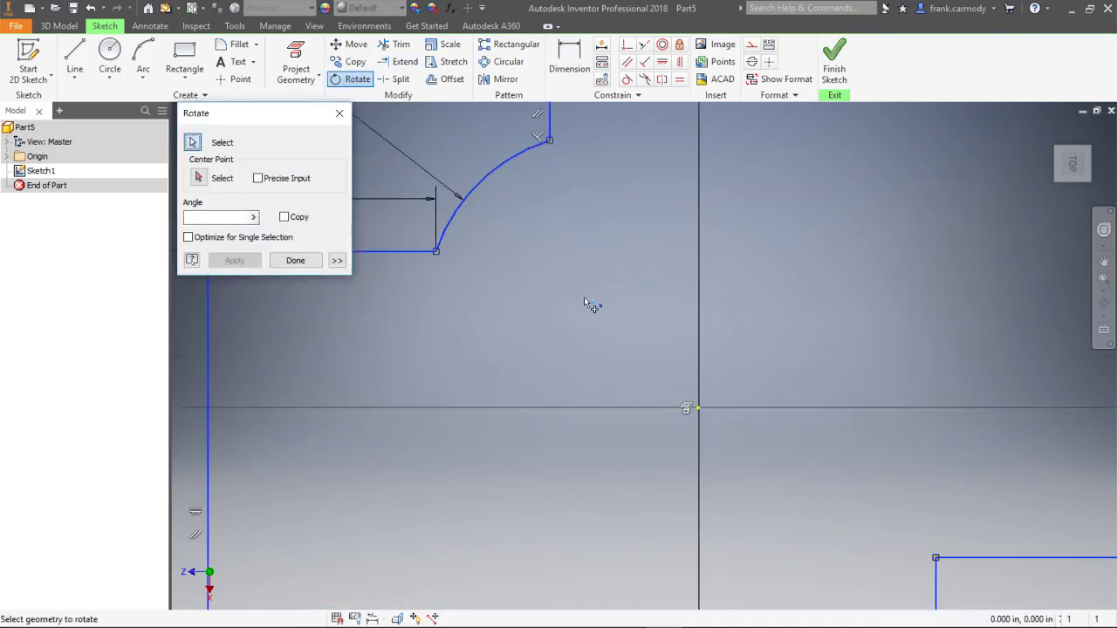
scroll(584, 296, "down", 4)
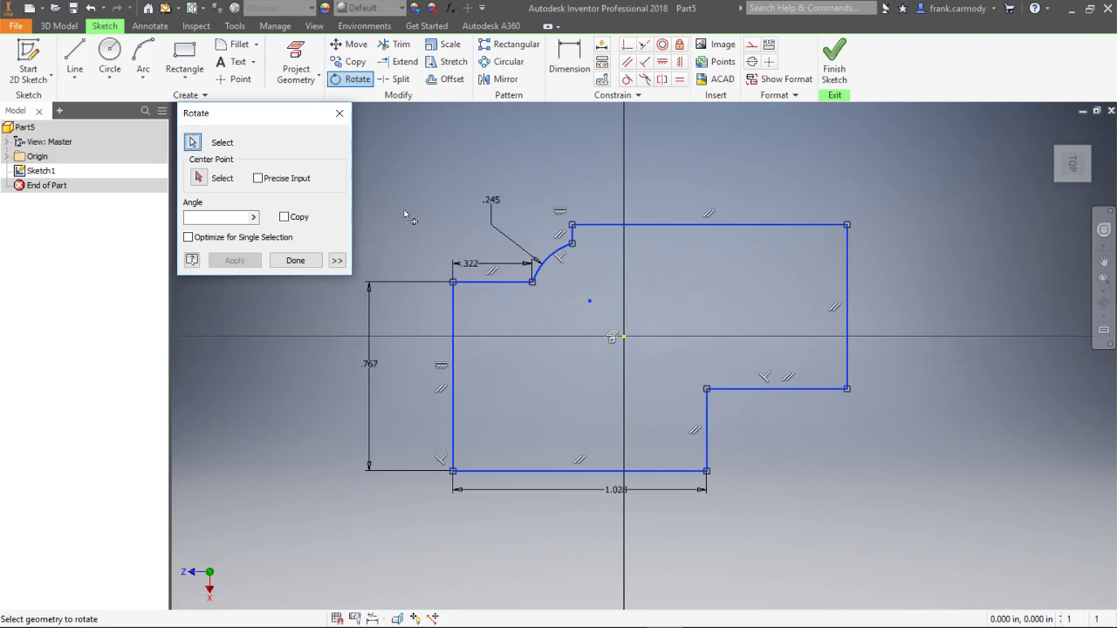
left_click(199, 177)
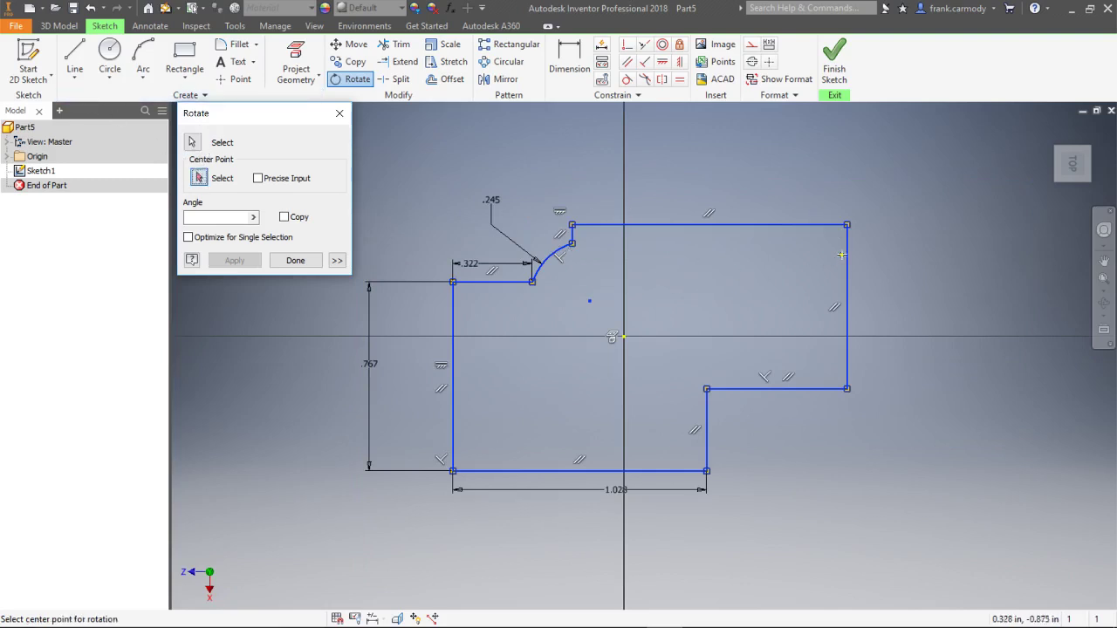
left_click(847, 225)
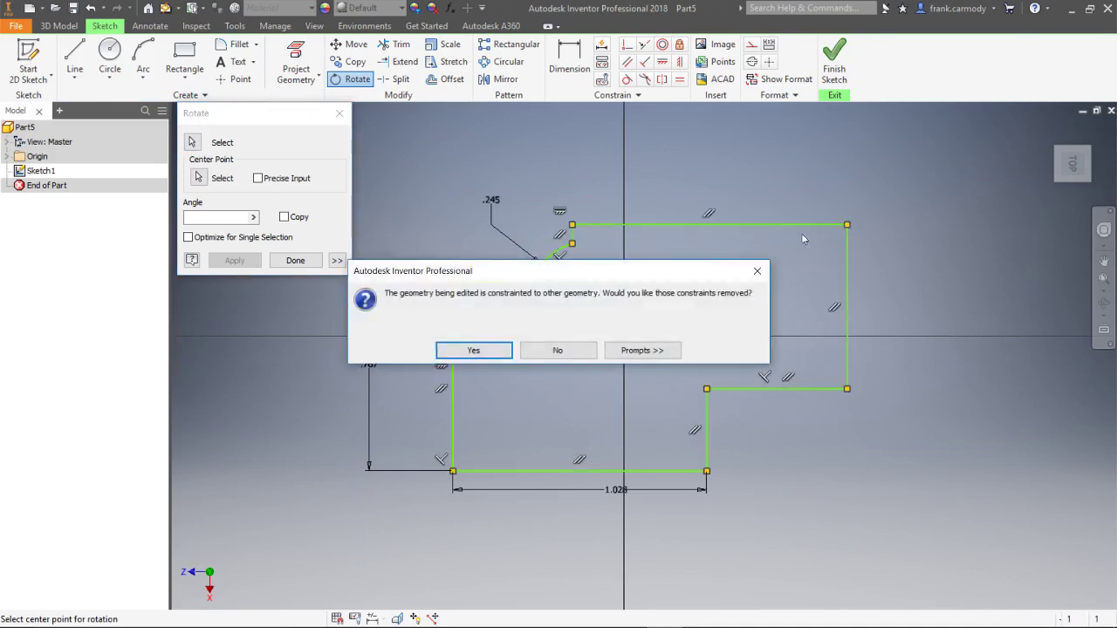
left_click(474, 350)
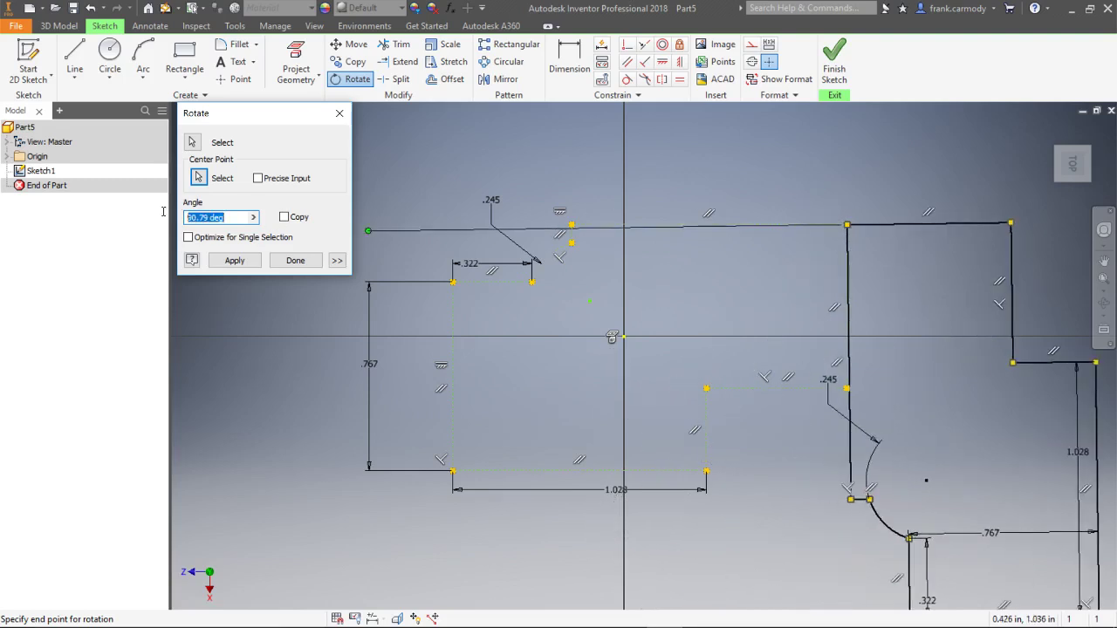
type("90")
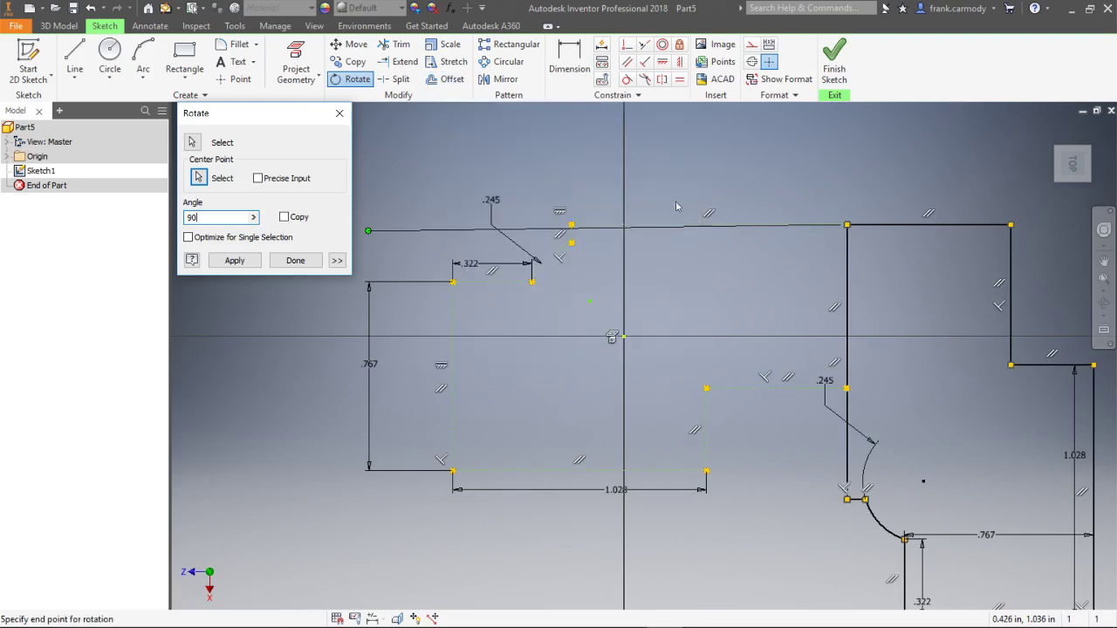
left_click(296, 260)
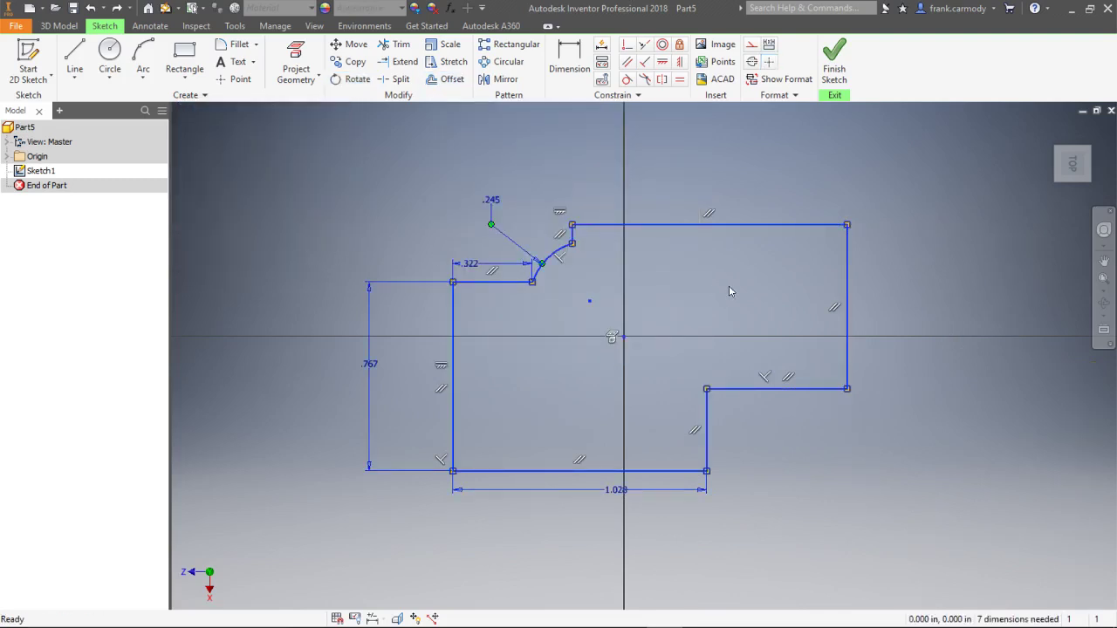
Step: Rotate the keyhole profile 90° about its top-right corner, allowing constraint removal
left_click(346, 80)
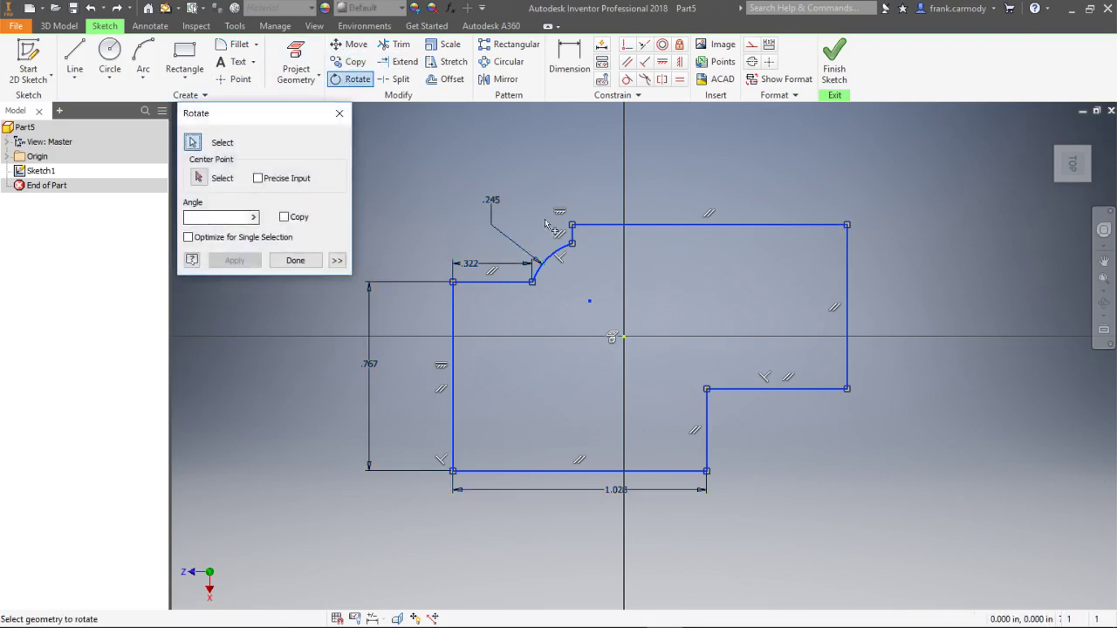
left_click(199, 178)
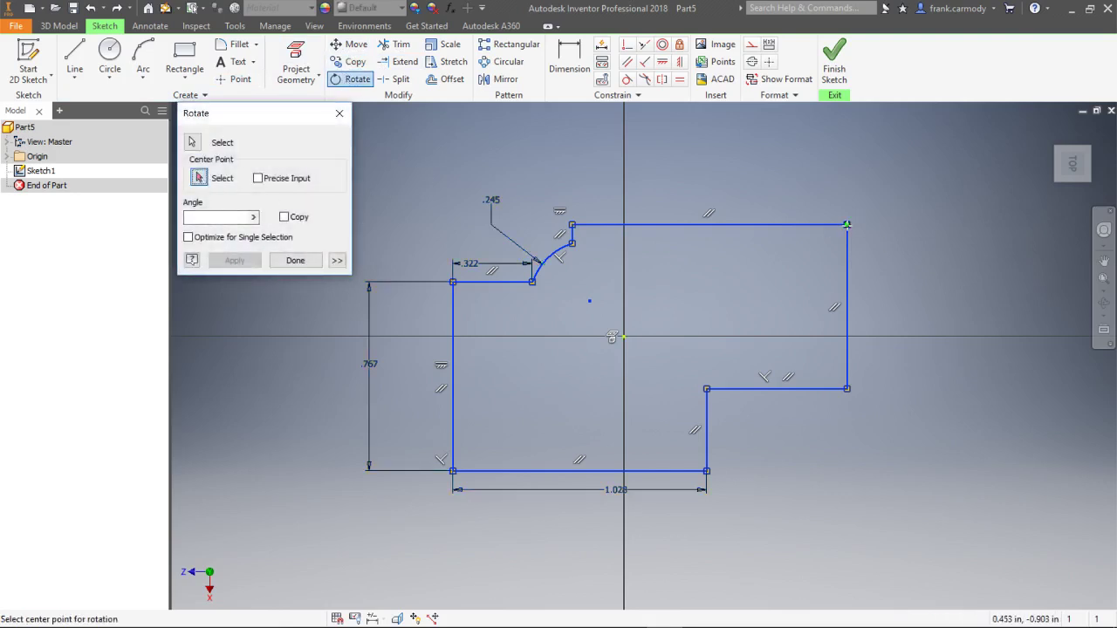
left_click(847, 224)
left_click(480, 353)
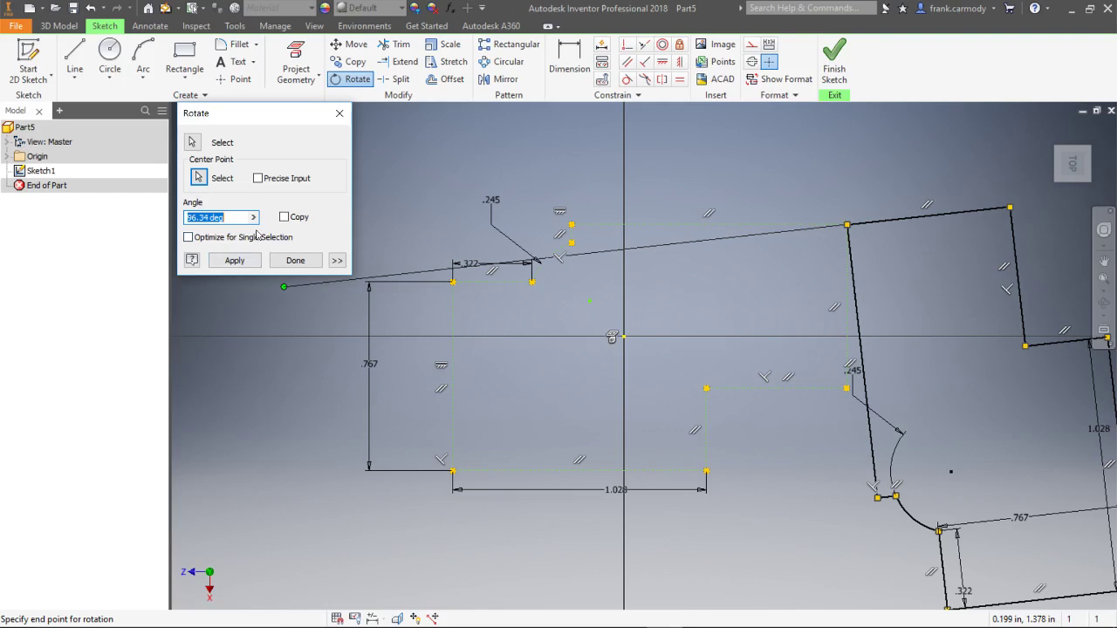
type("90")
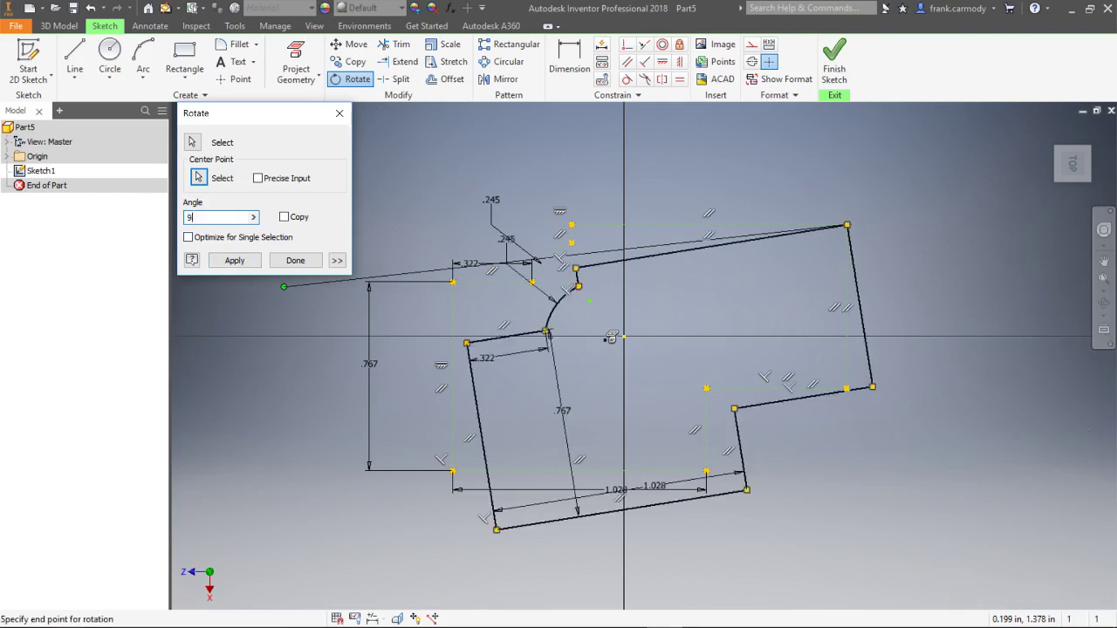
left_click(233, 261)
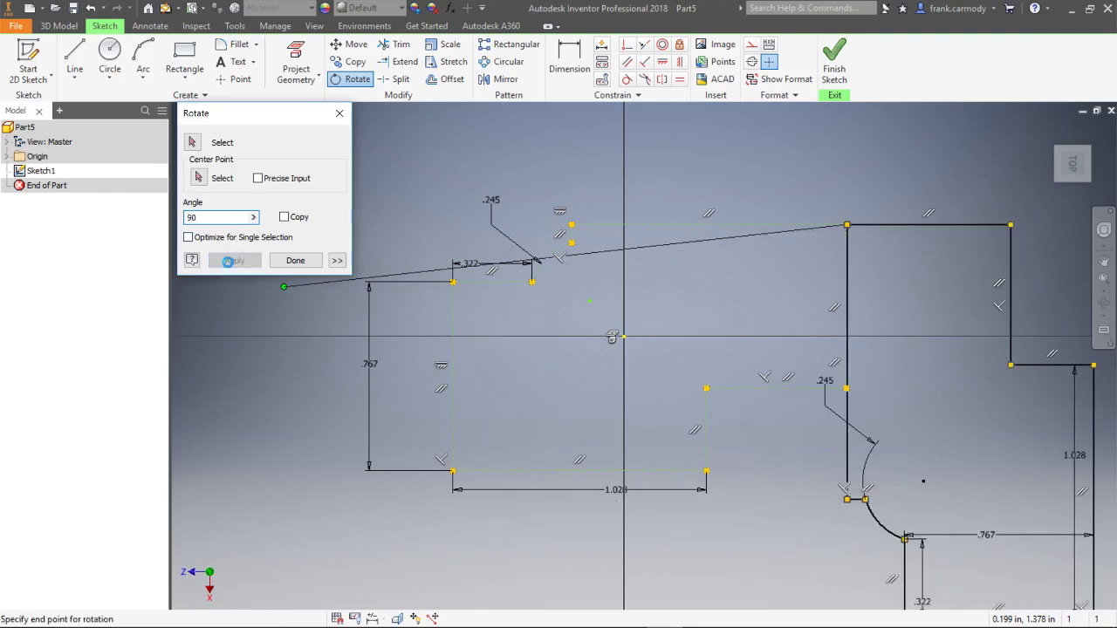
left_click(340, 113)
scroll(640, 284, "down", 2)
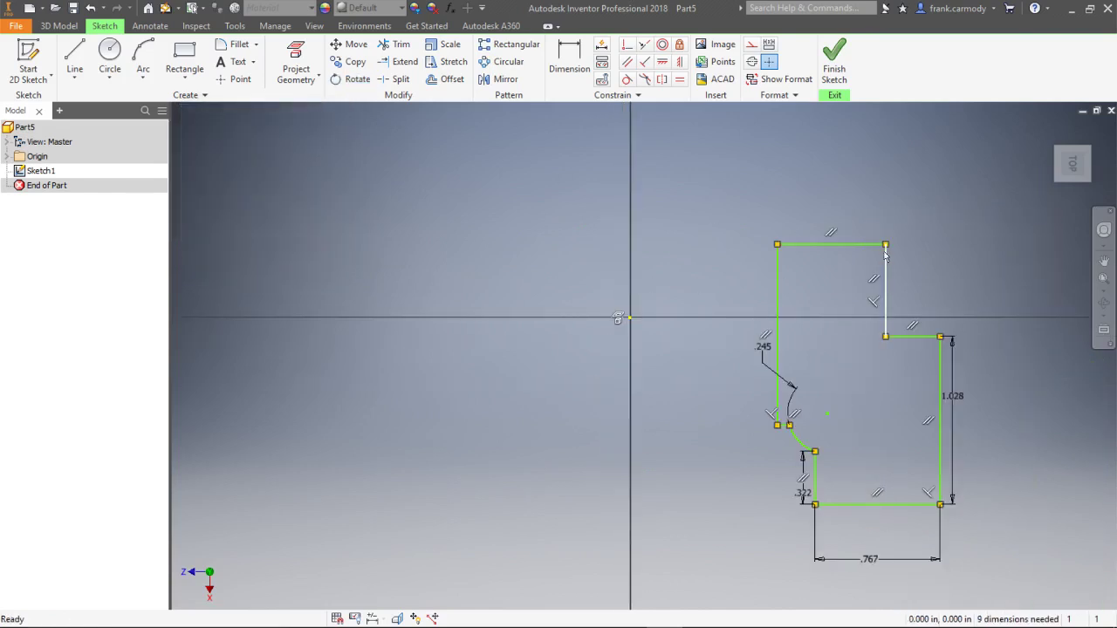
mouse_move(696, 199)
left_mouse_down()
mouse_move(956, 441)
mouse_move(1073, 613)
left_mouse_up()
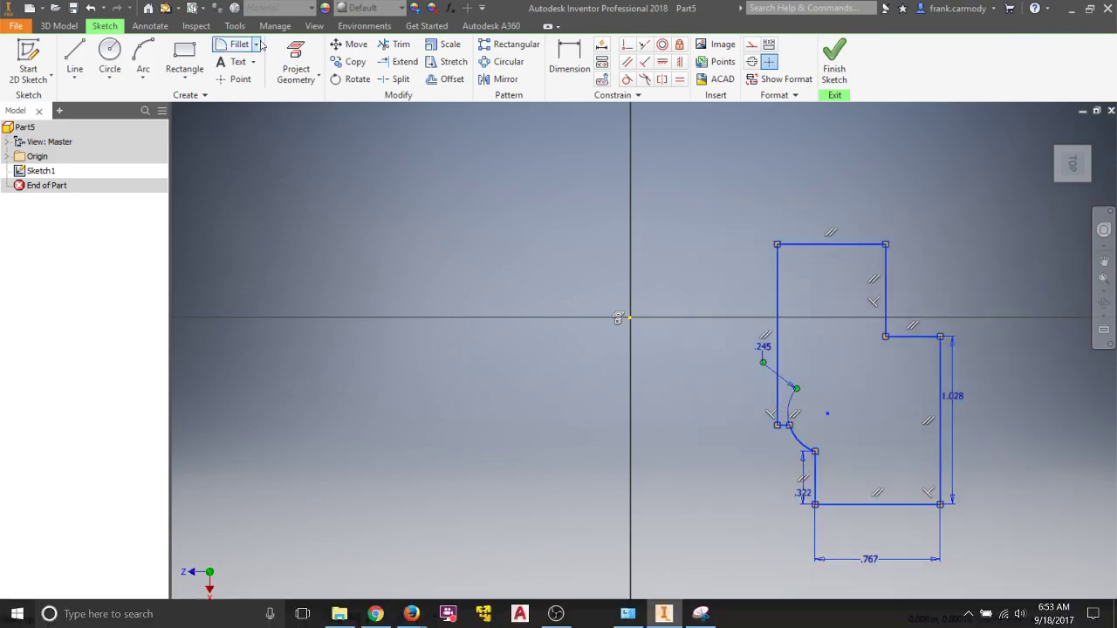
left_click(349, 62)
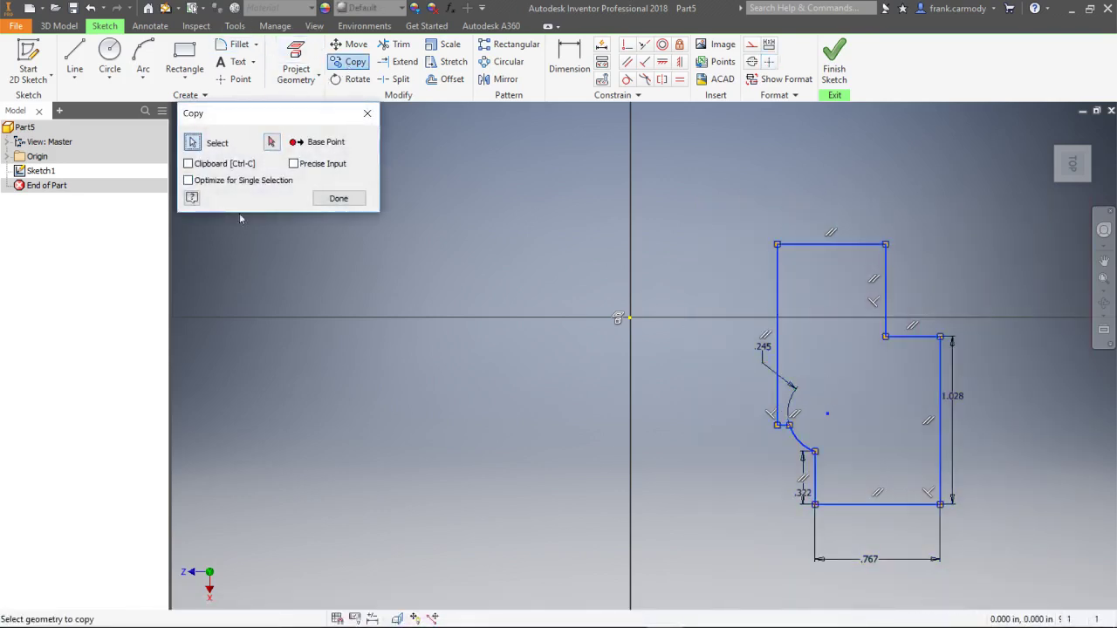
left_click(272, 141)
left_click(777, 244)
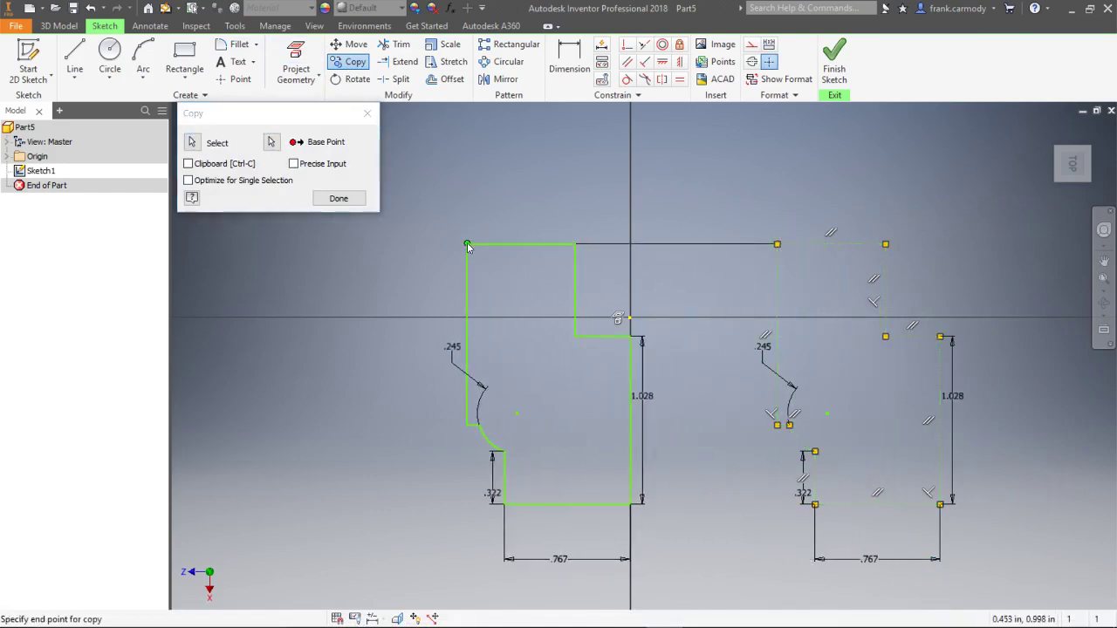
left_click(467, 245)
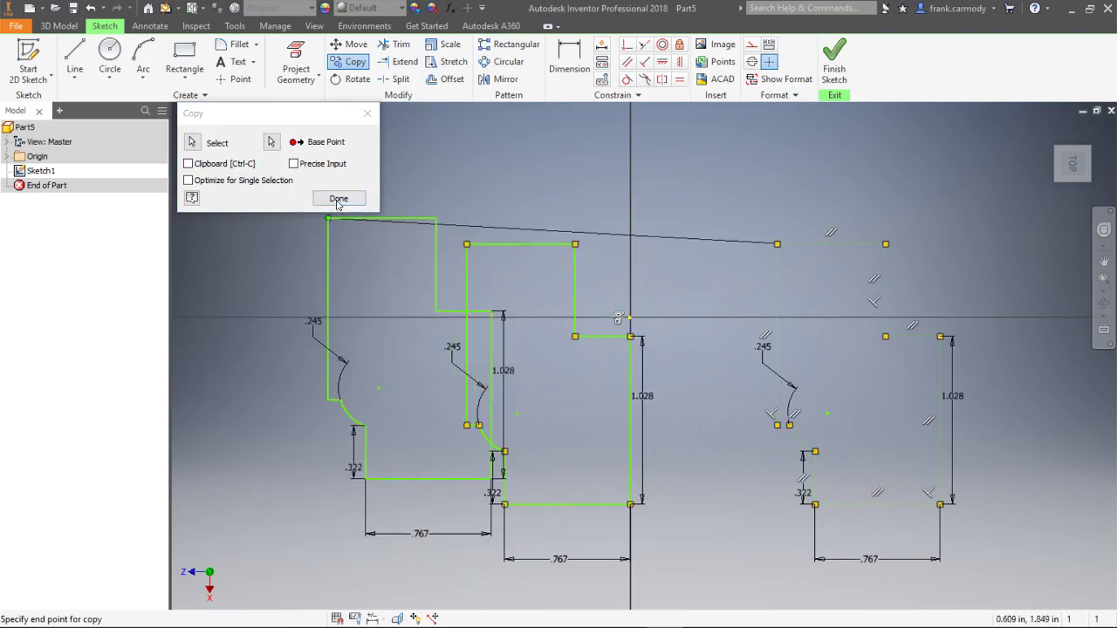
left_click(248, 240)
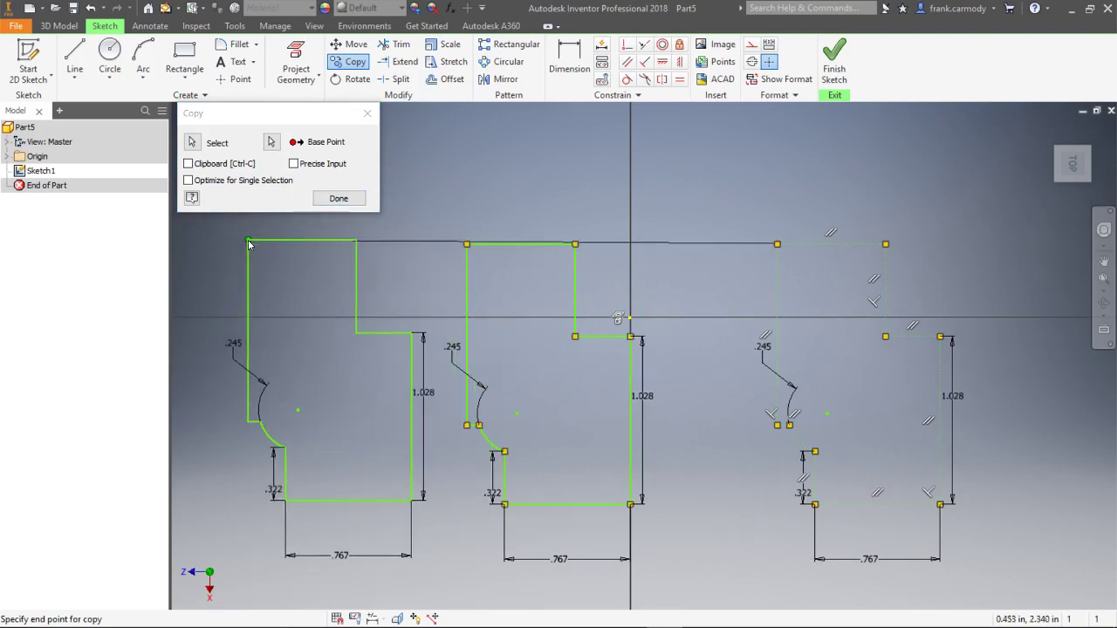
left_click(339, 198)
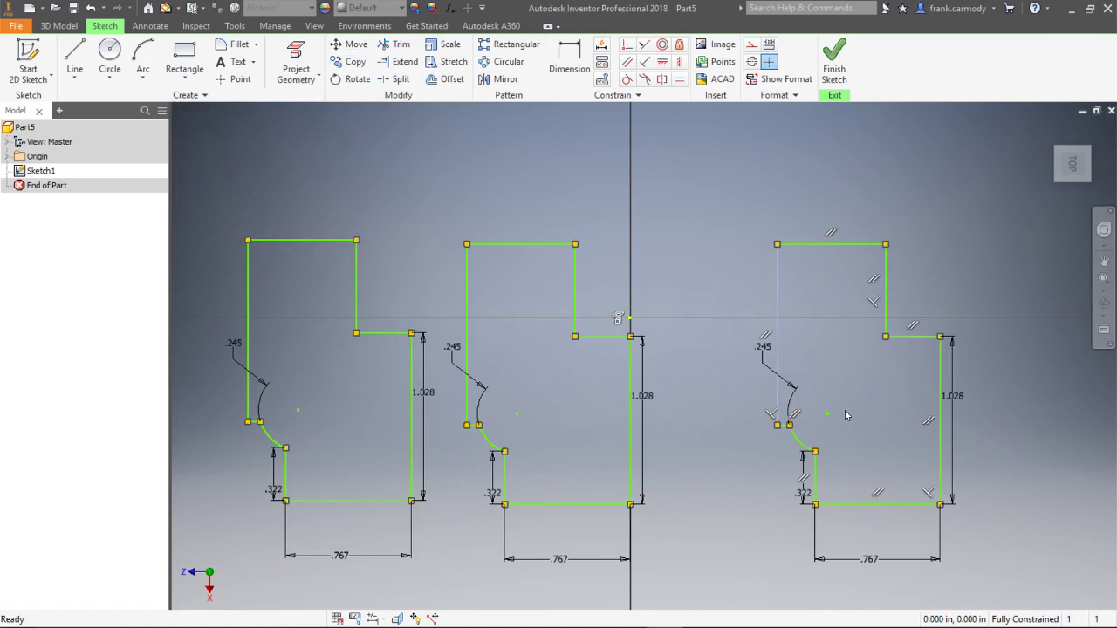
key("ctrl+z")
key("ctrl+z")
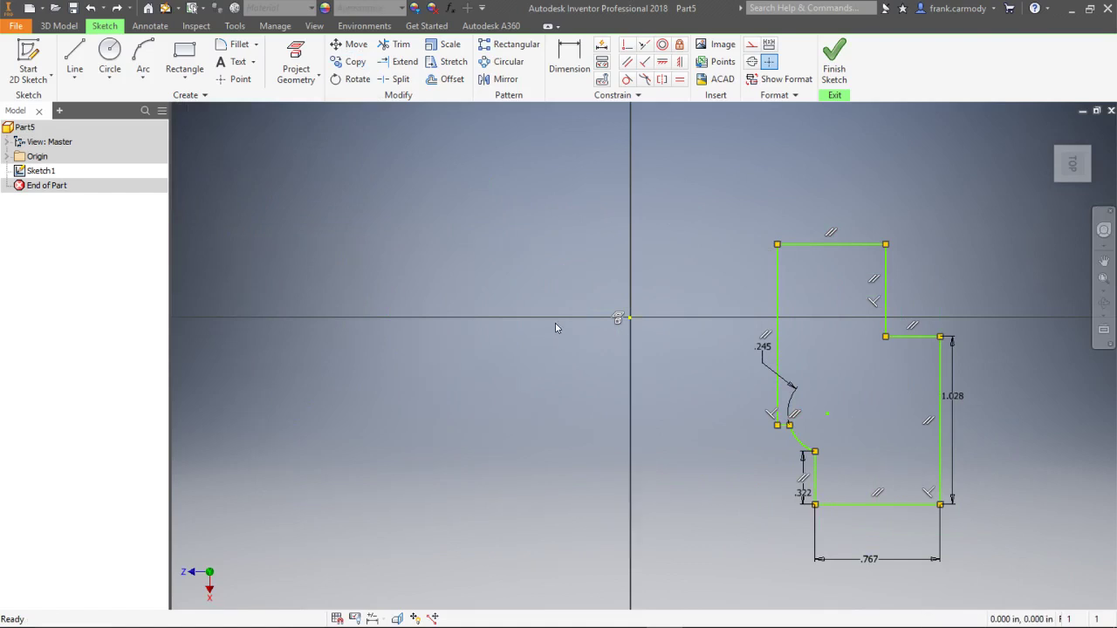
Step: Select the keyhole profile and shift the view so the origin sits to the right
mouse_move(674, 145)
left_mouse_down()
mouse_move(1080, 496)
mouse_move(998, 588)
left_mouse_up()
scroll(830, 329, "up", 7)
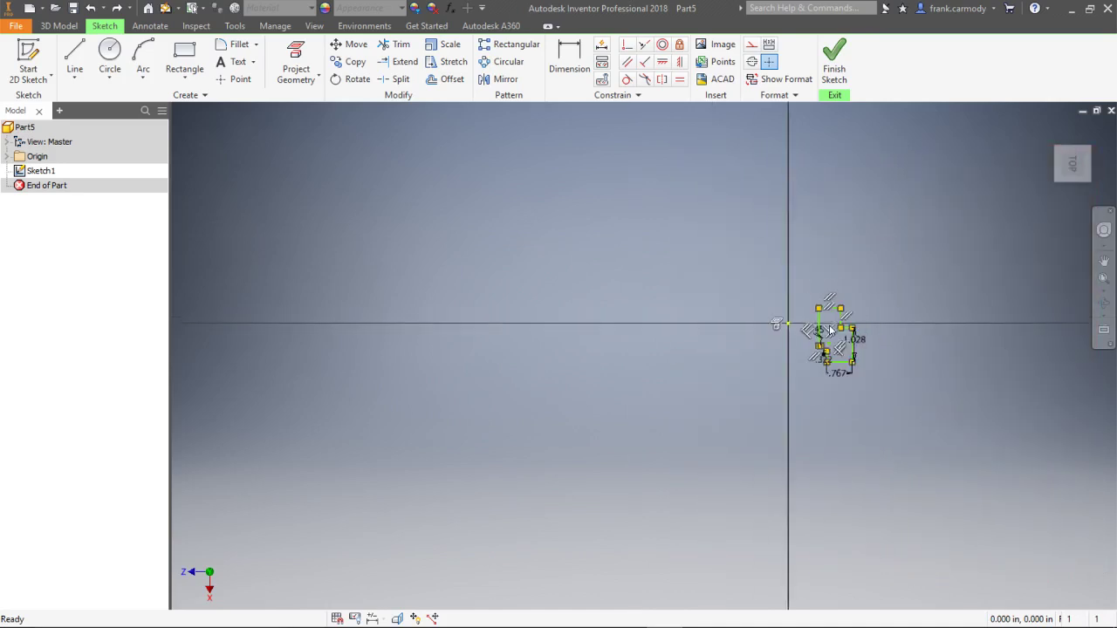
scroll(466, 223, "down", 4)
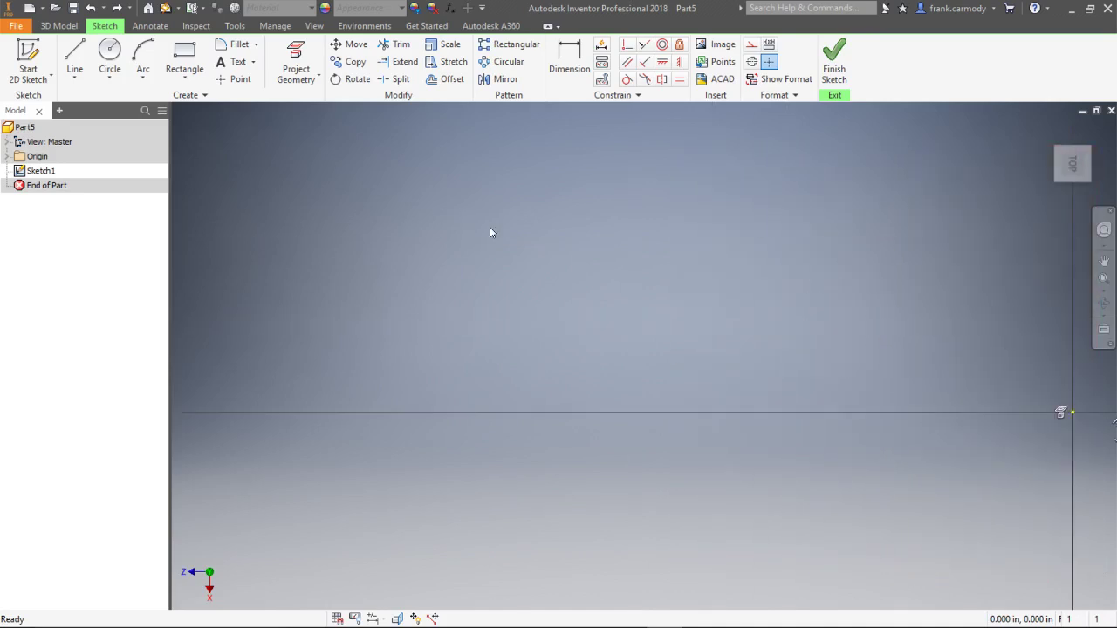
scroll(656, 267, "down", 4)
scroll(748, 309, "up", 7)
left_click_drag(731, 309, 524, 309)
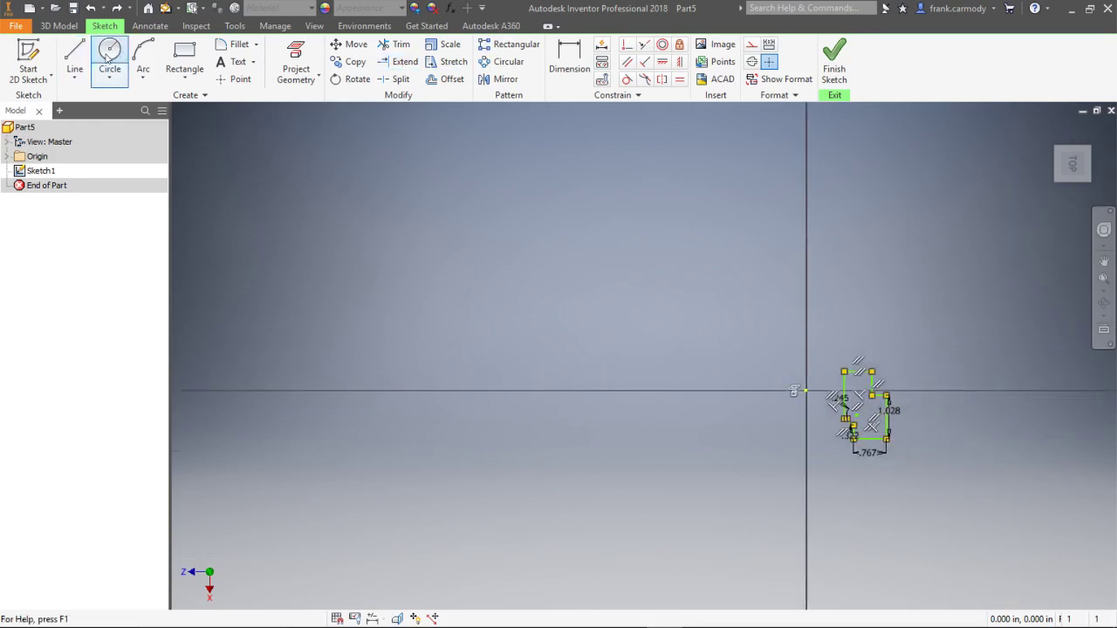
Step: Draw a circle at the upper left and dimension its diameter as 1.000
left_click(107, 58)
left_click(227, 162)
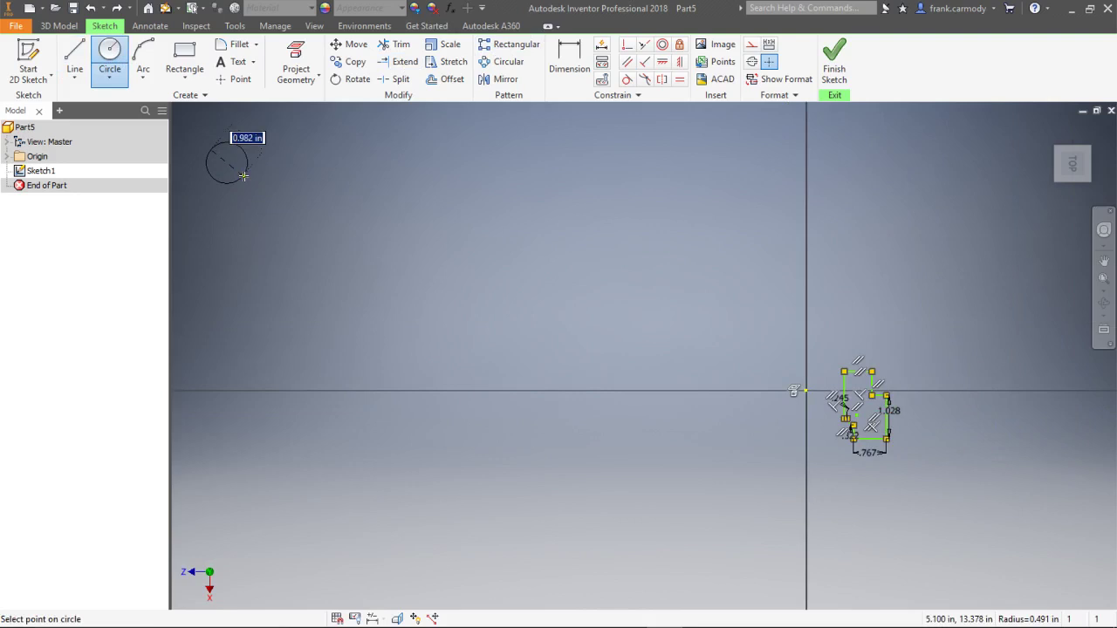
left_click(243, 177)
left_click(569, 61)
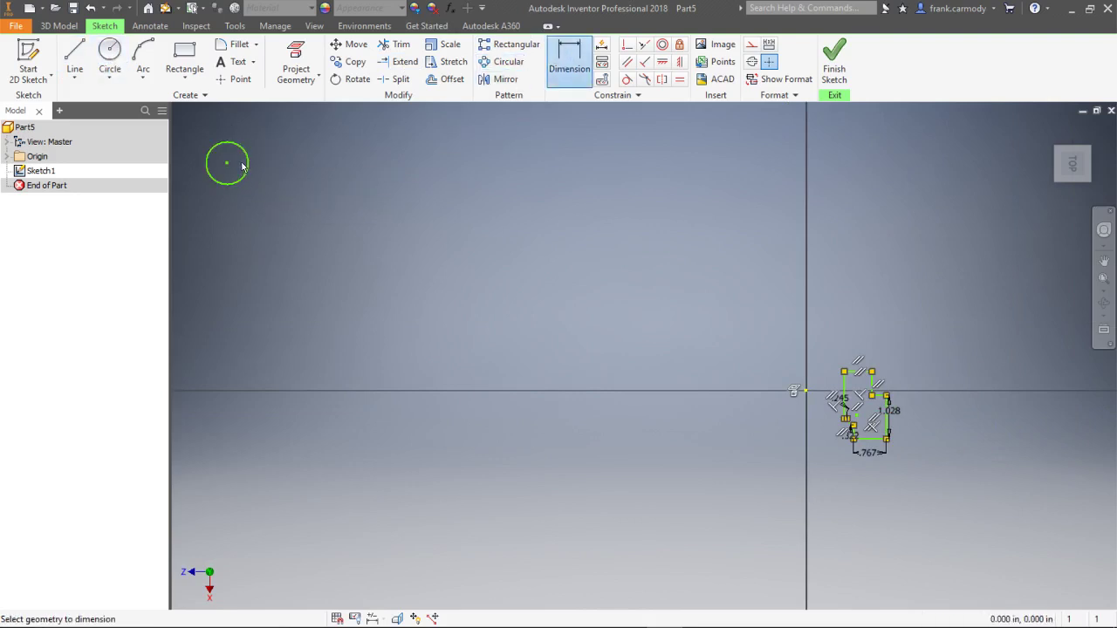
left_click(294, 156)
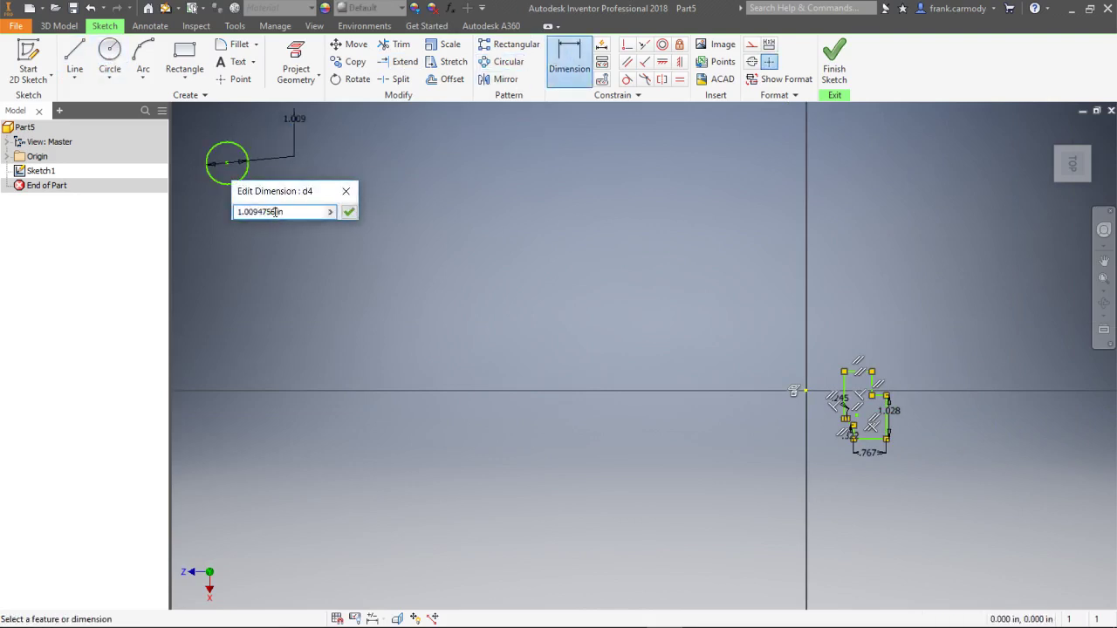
key("Return")
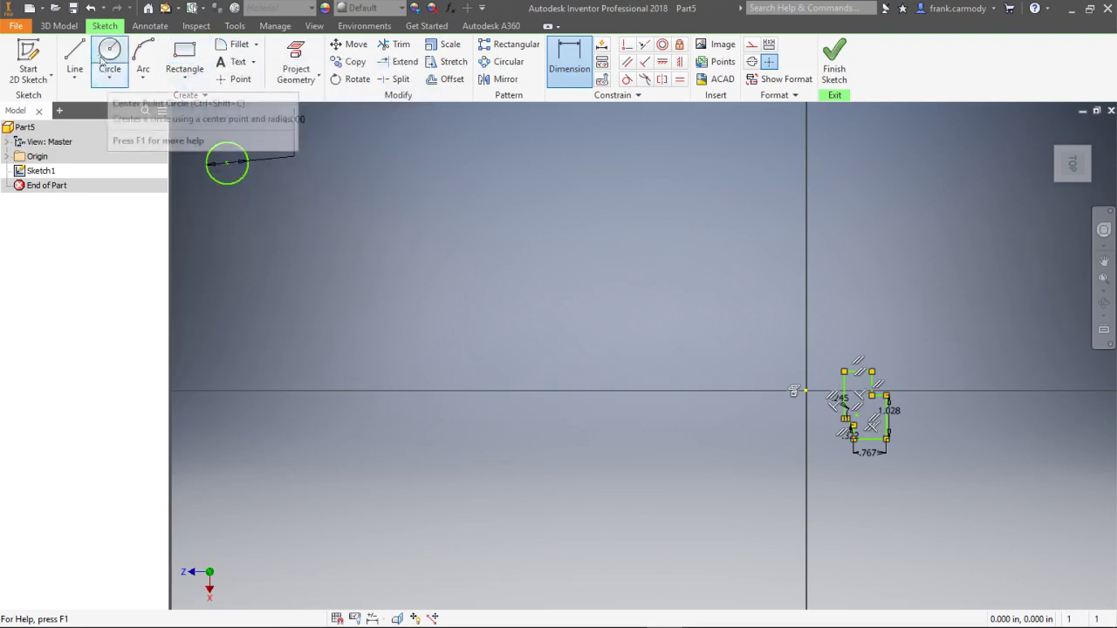
Step: Draw a small rectangle near the lower left, then select the 1.000 circle
left_click(185, 56)
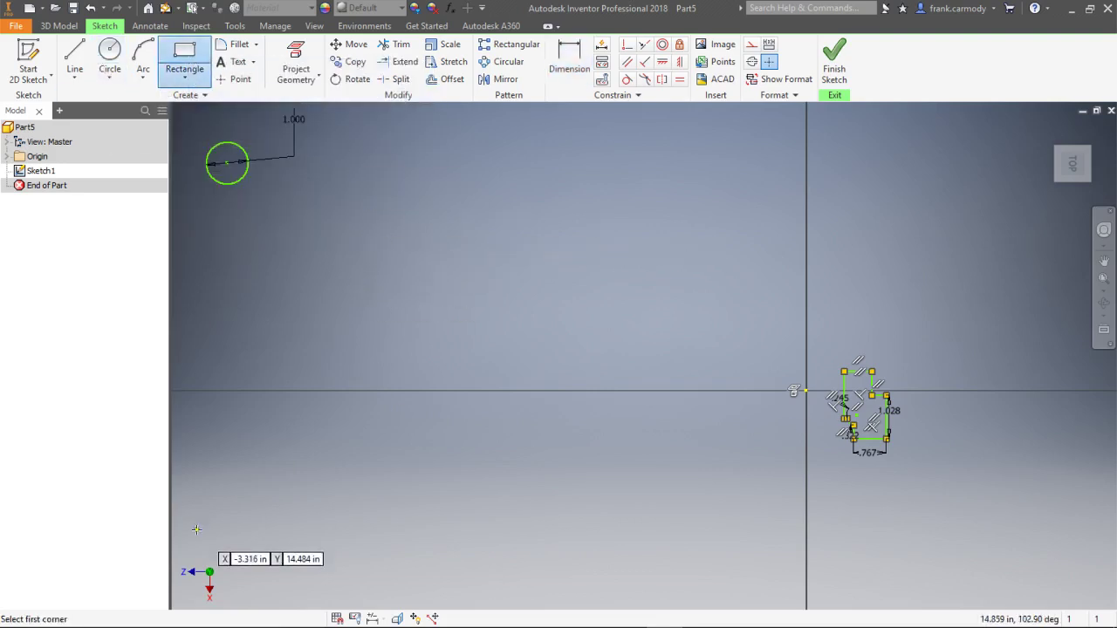
left_click(271, 528)
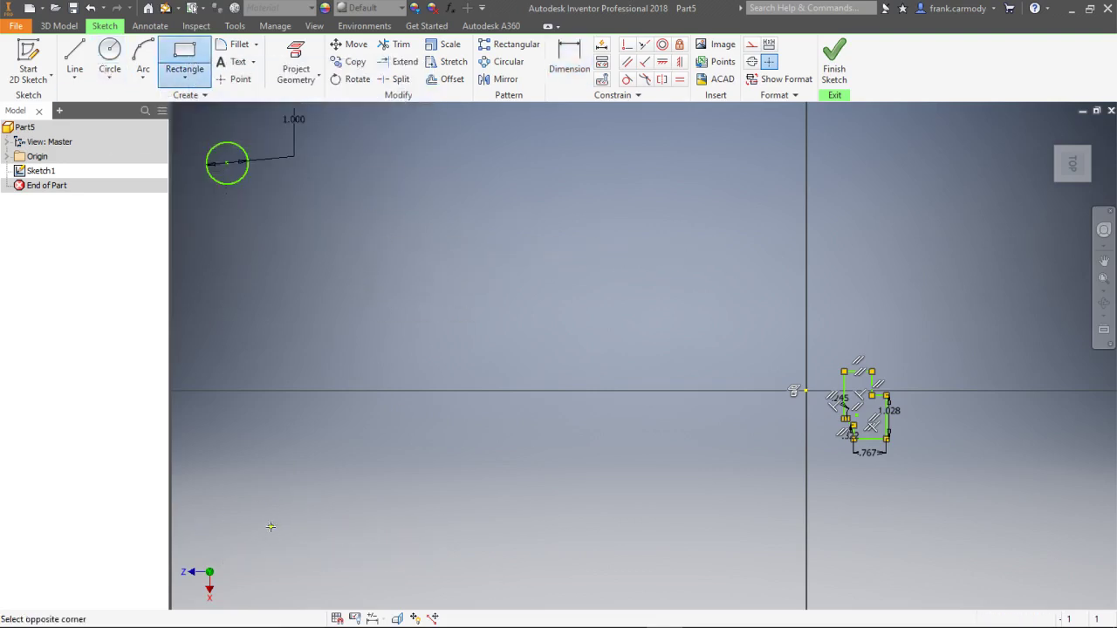
left_click(379, 561)
right_click(522, 526)
key("Escape")
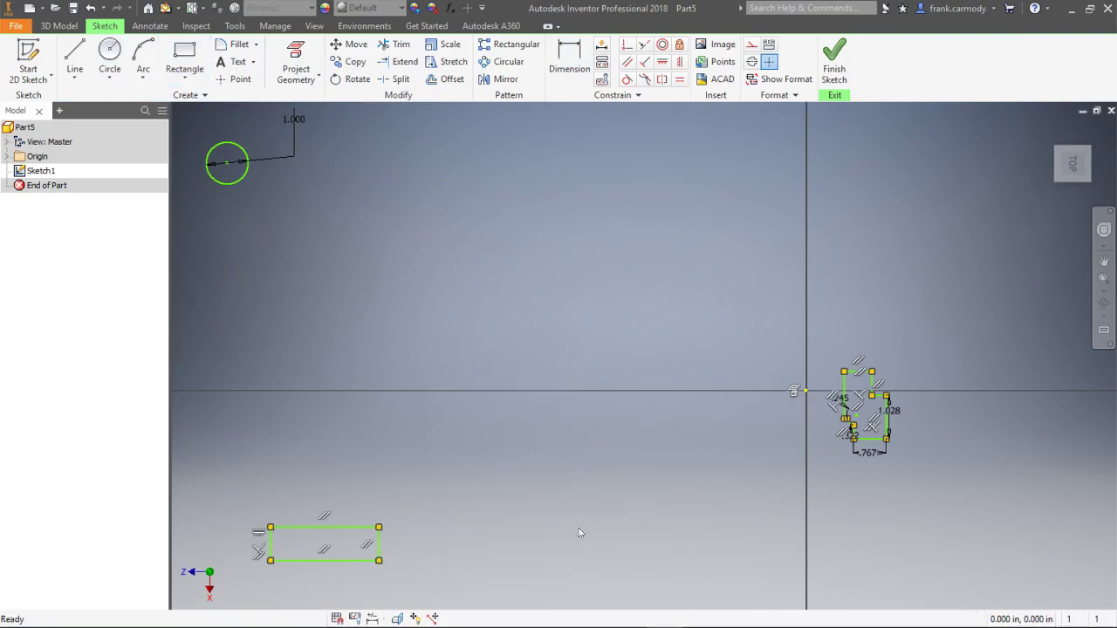
left_click(217, 143)
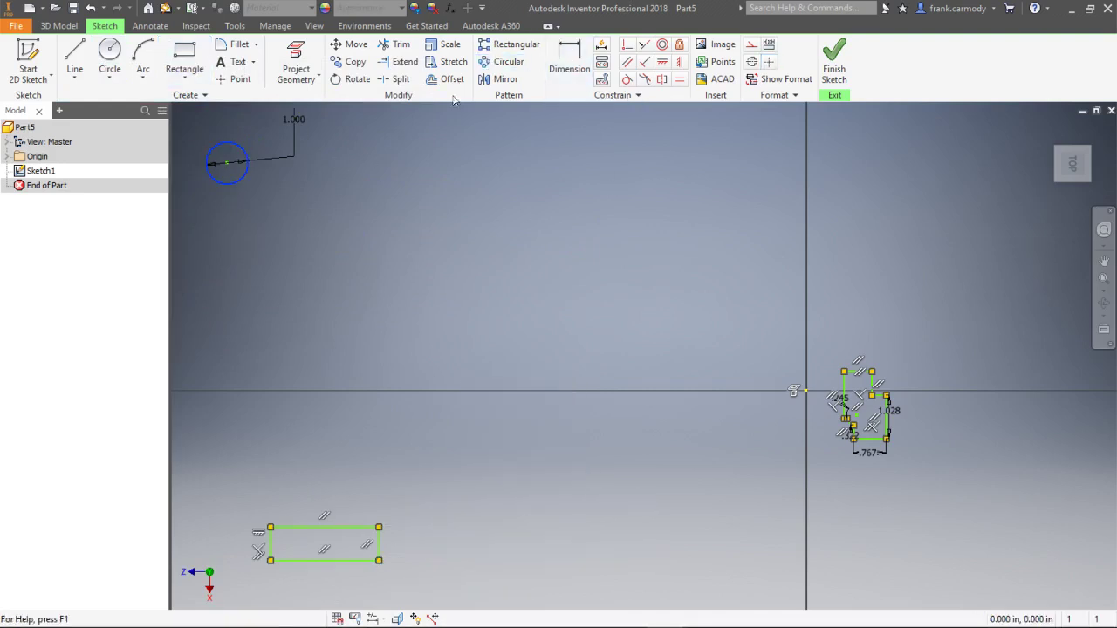
Step: Start a rectangular pattern of the circle along the rectangle's top edge, pointing right, with count 6 and 2 in spacing
left_click(520, 44)
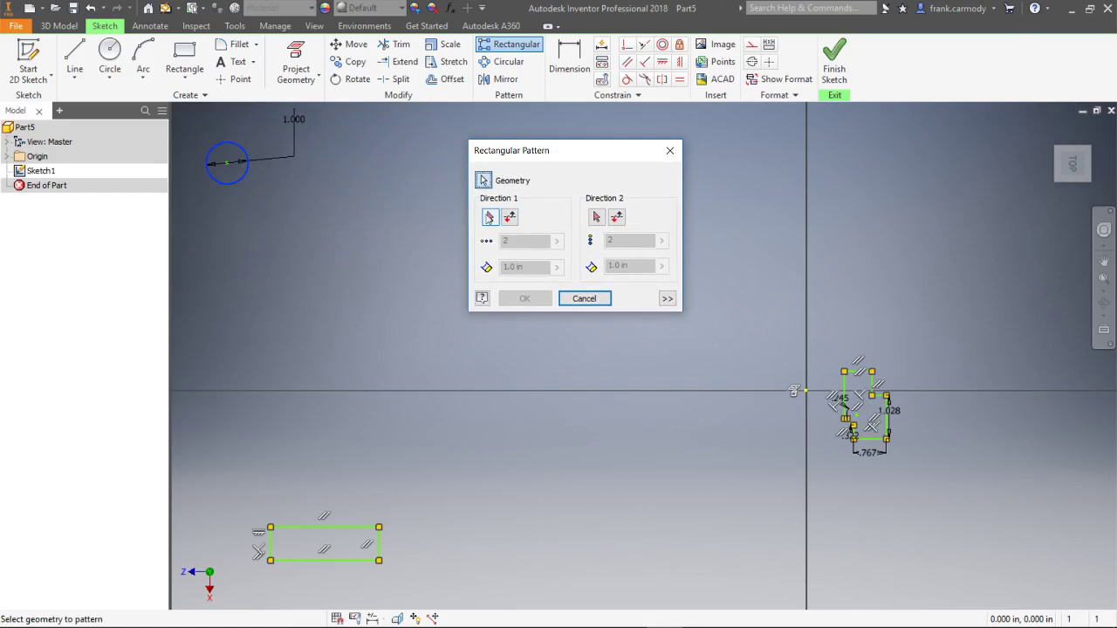
left_click(352, 528)
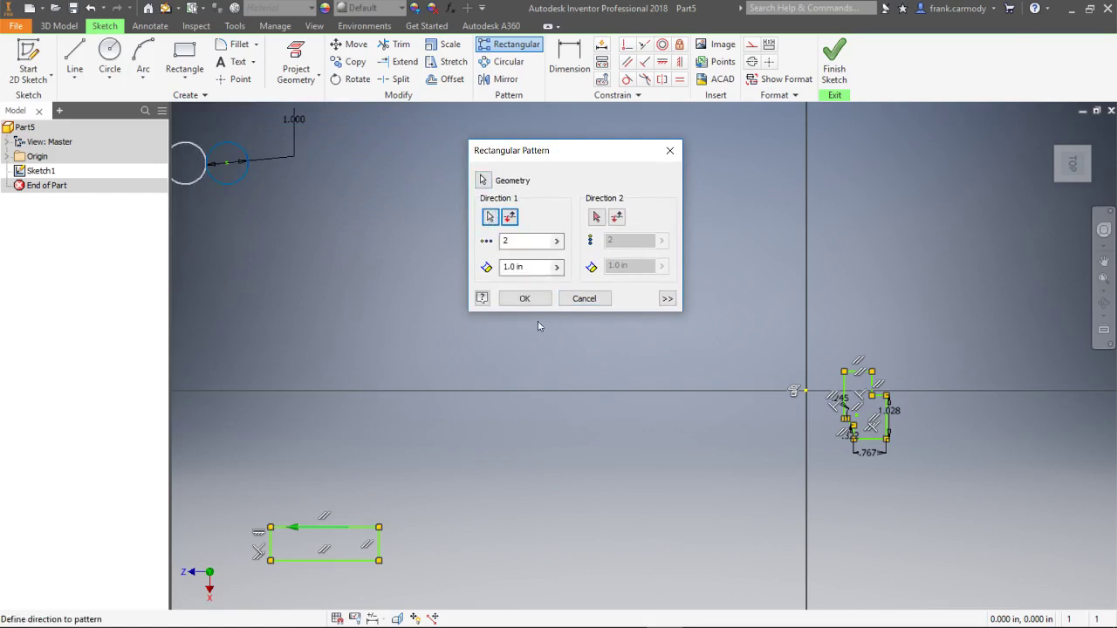
left_click(510, 218)
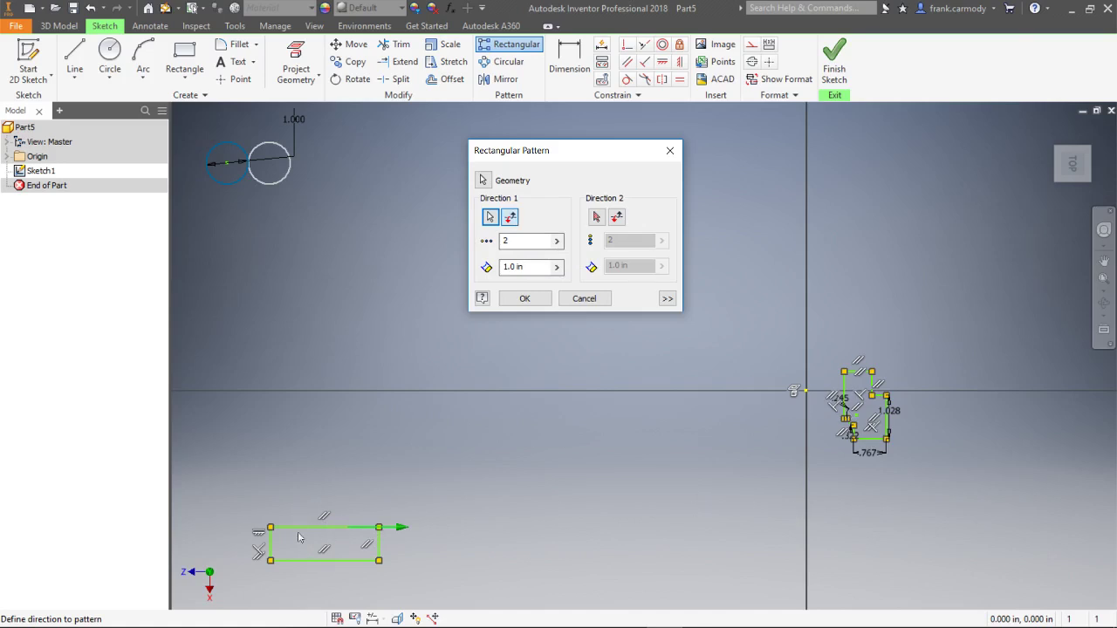
left_click(528, 241)
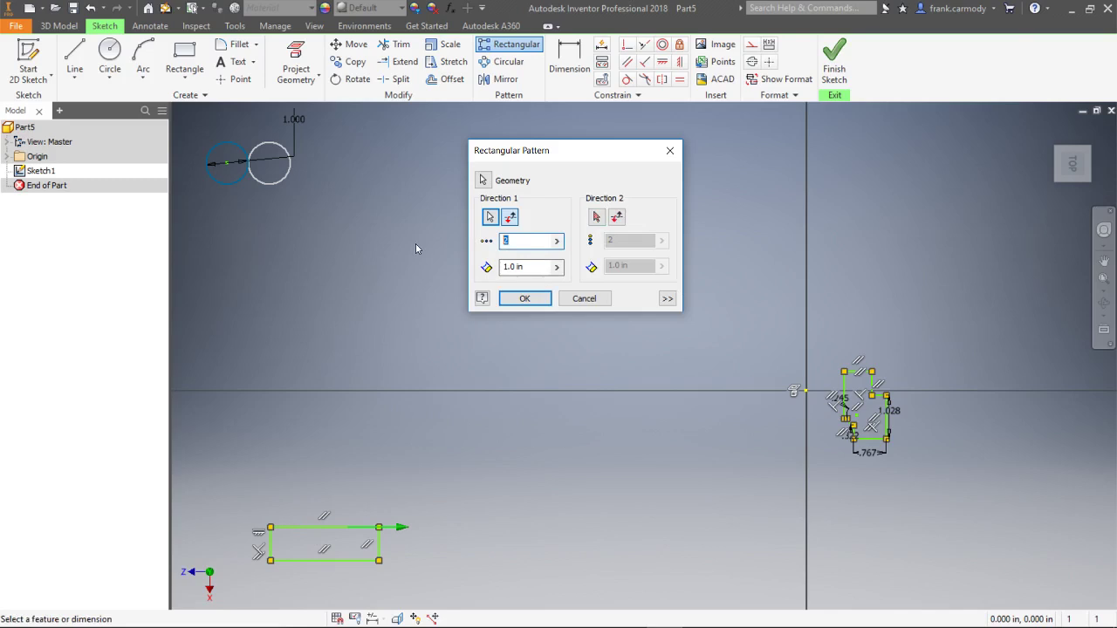
type("65")
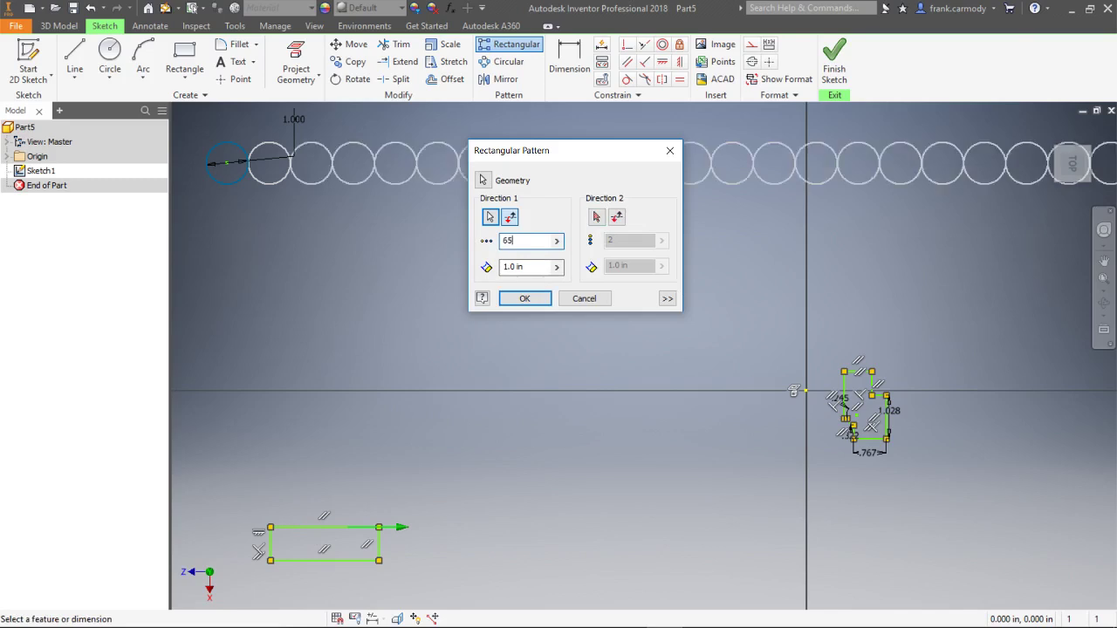
key("BackSpace")
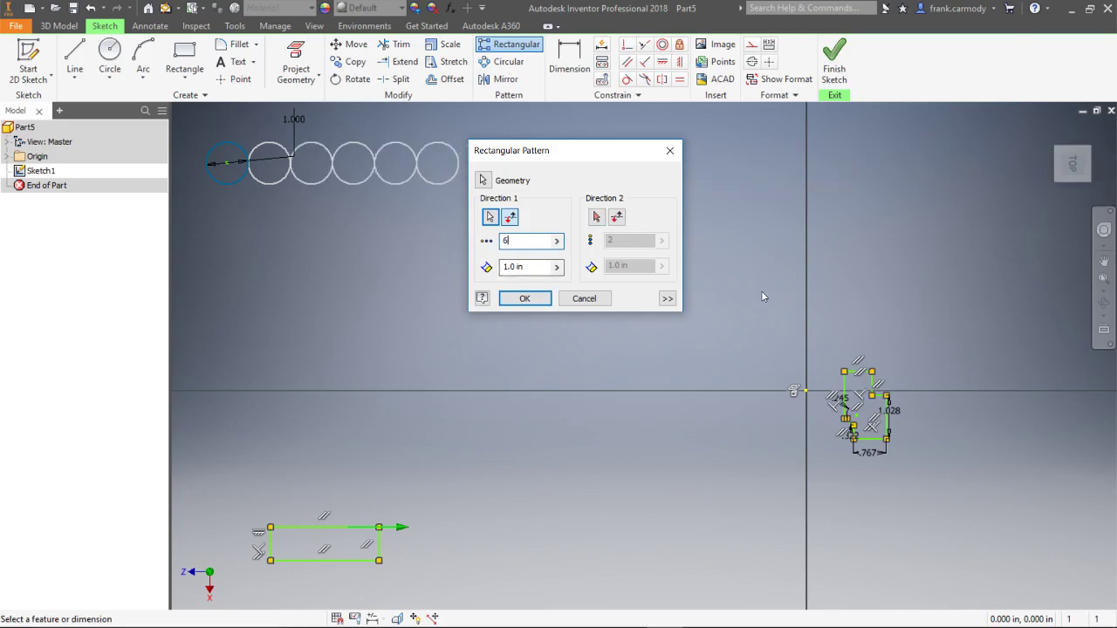
left_click(512, 267)
type("2")
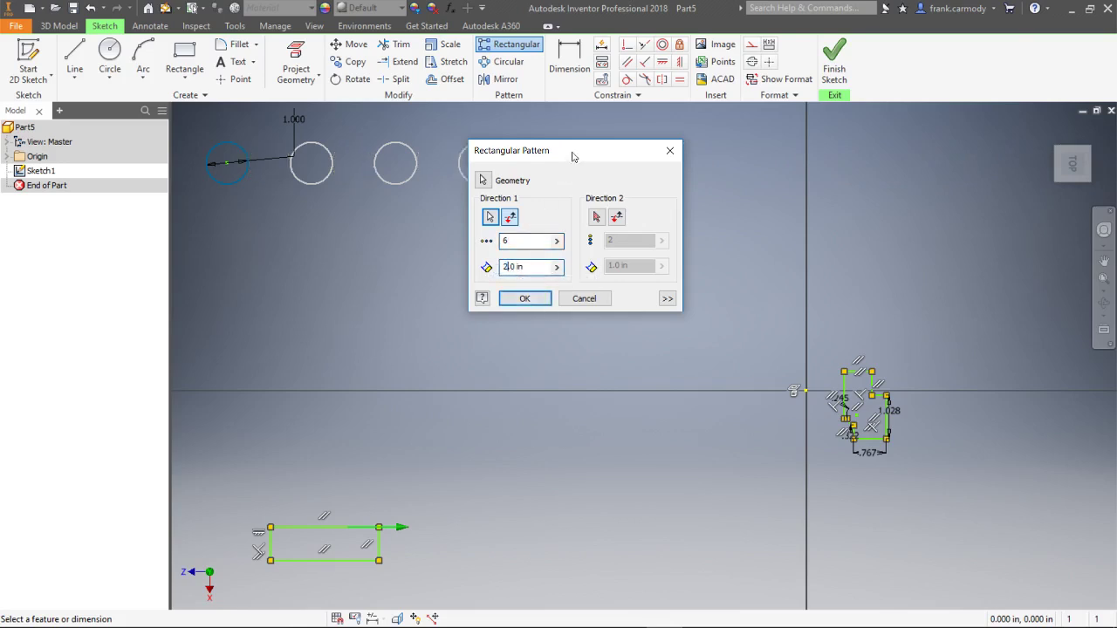
Step: Add the left edge as second direction with count 6 and 2.0 in spacing, and create the pattern
left_click_drag(573, 155, 904, 155)
left_click(925, 220)
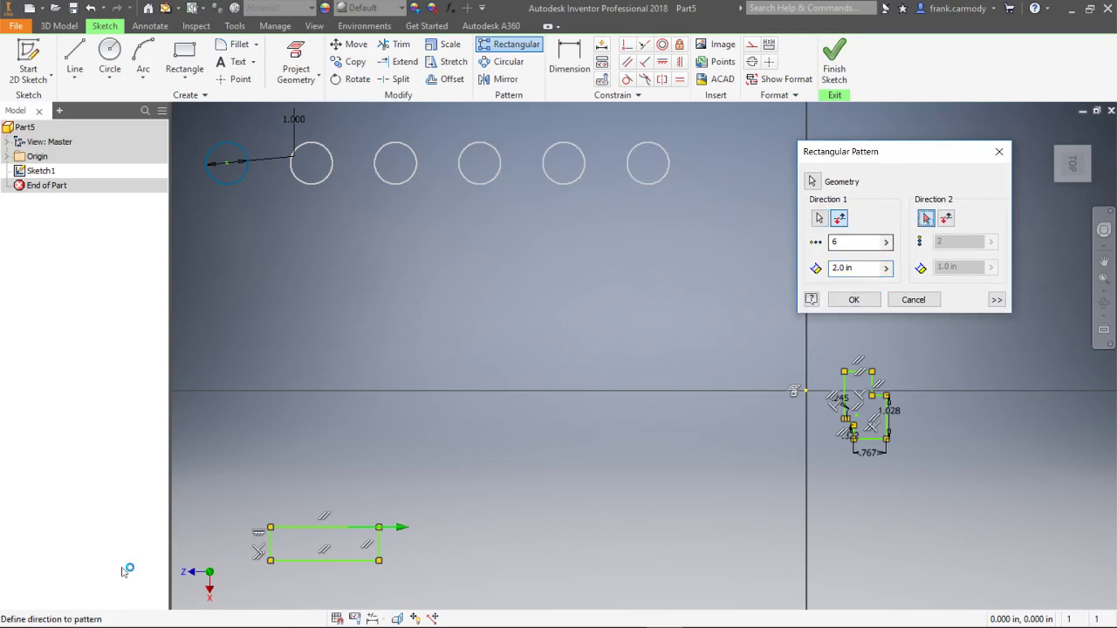
left_click(272, 548)
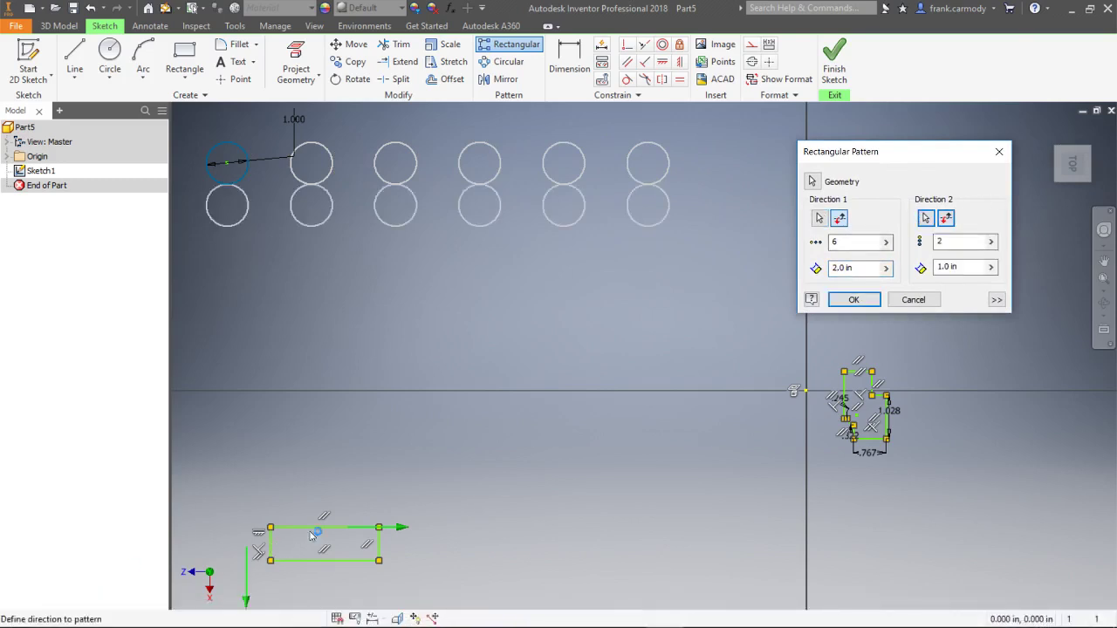
double_click(953, 242)
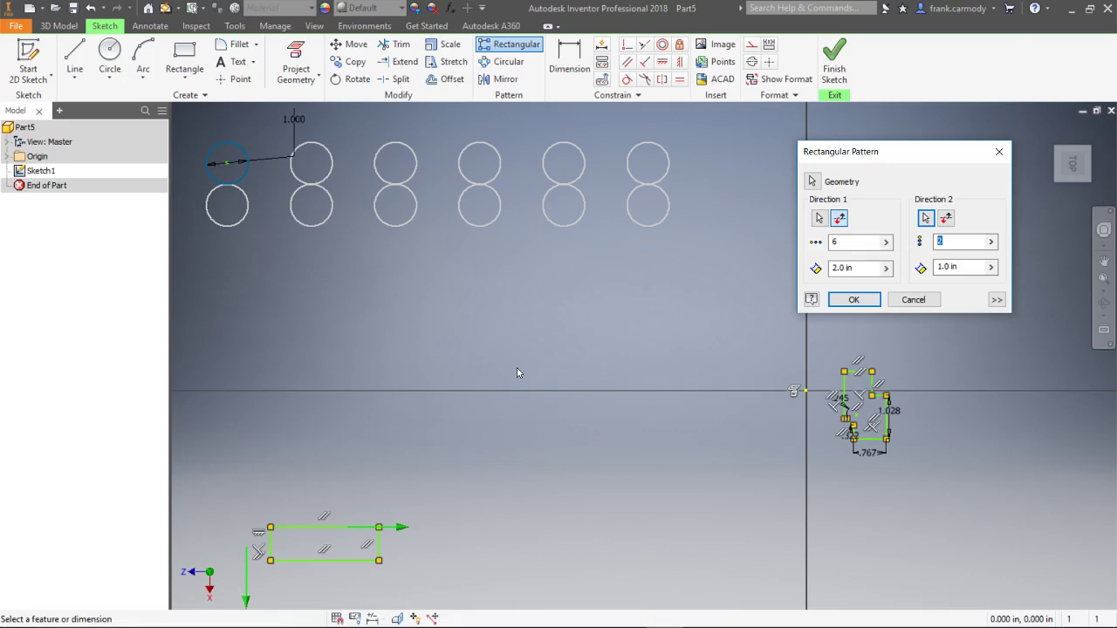
type("6")
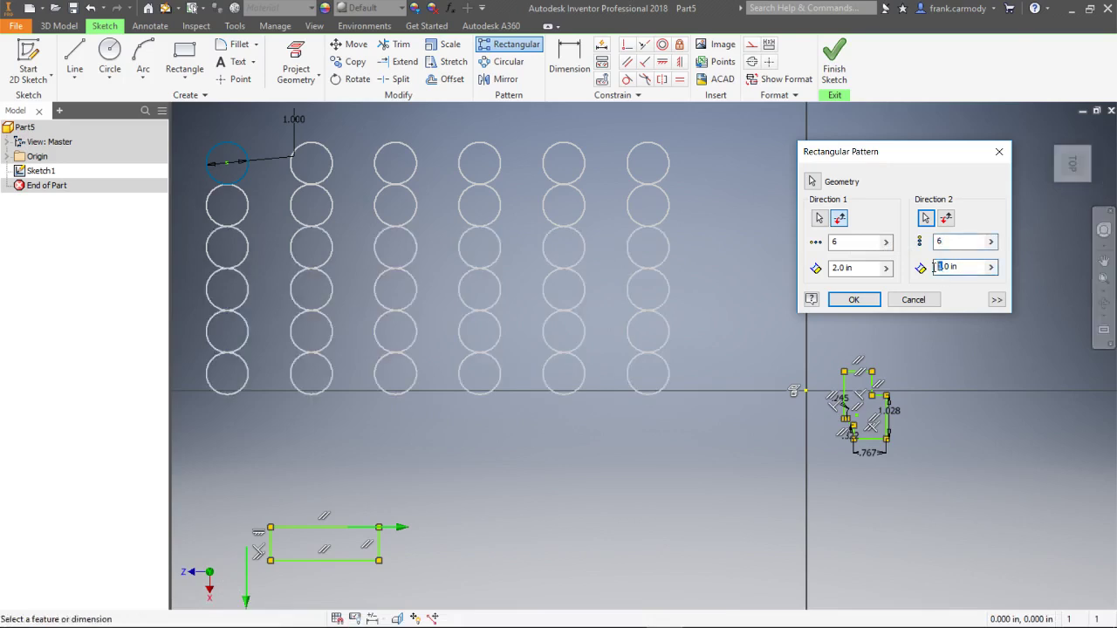
type("2")
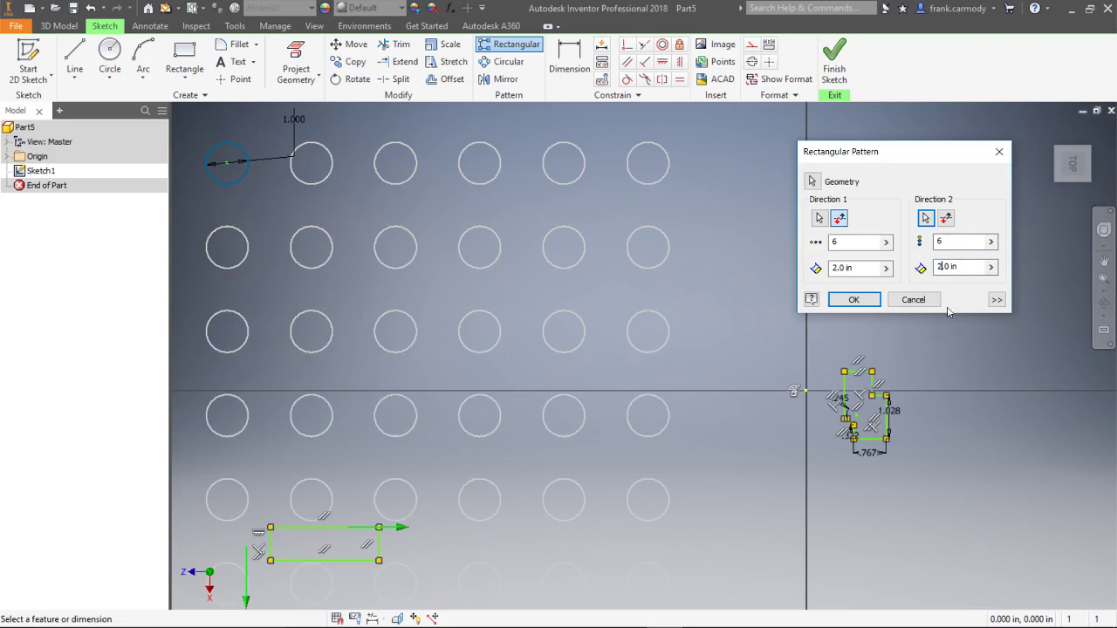
left_click(853, 299)
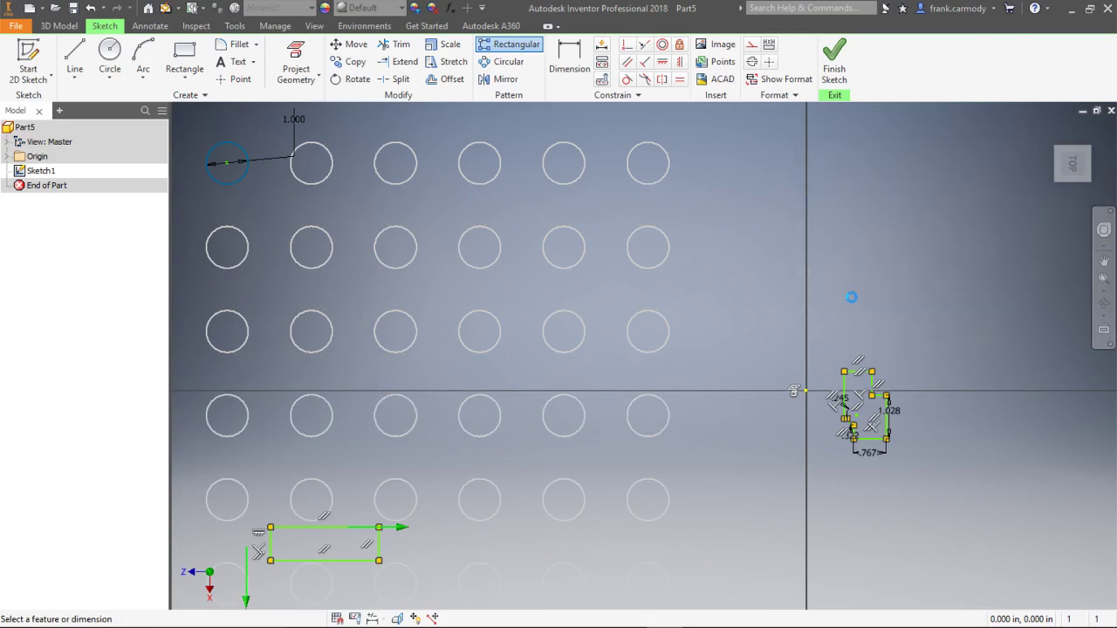
Step: Hide all sketch constraints and suppress the second circle in the top row
right_click(757, 206)
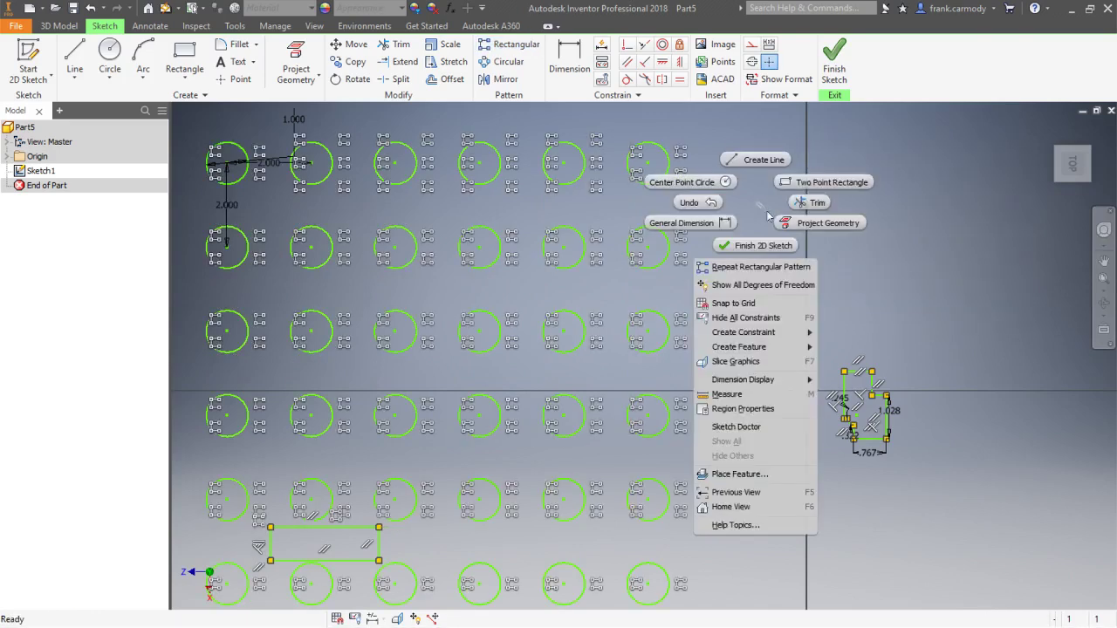
left_click(787, 319)
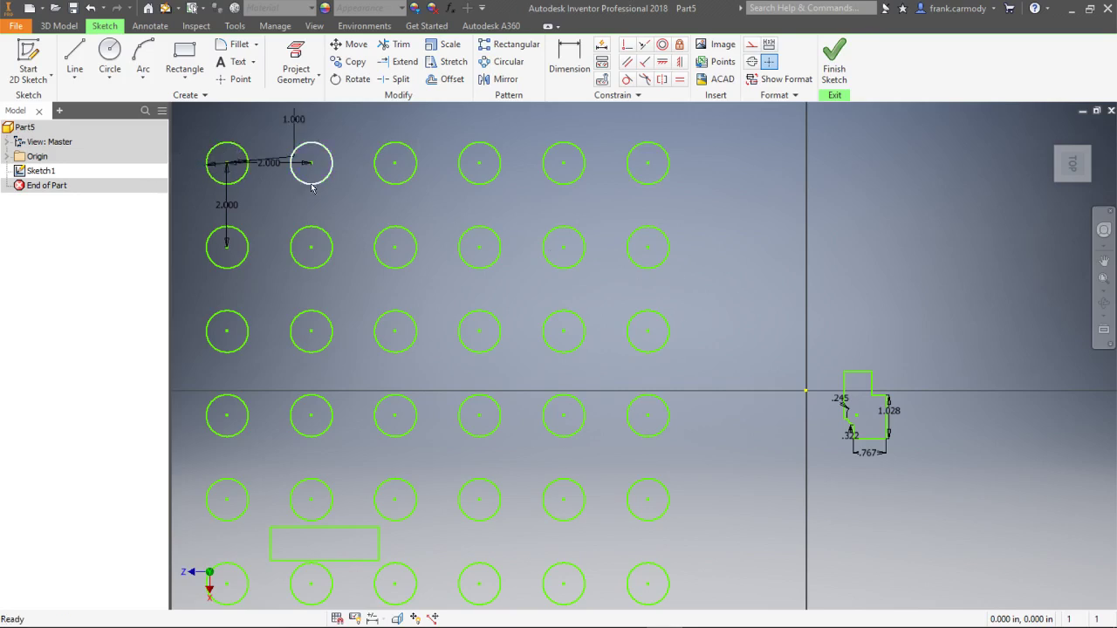
left_click_drag(332, 165, 358, 202)
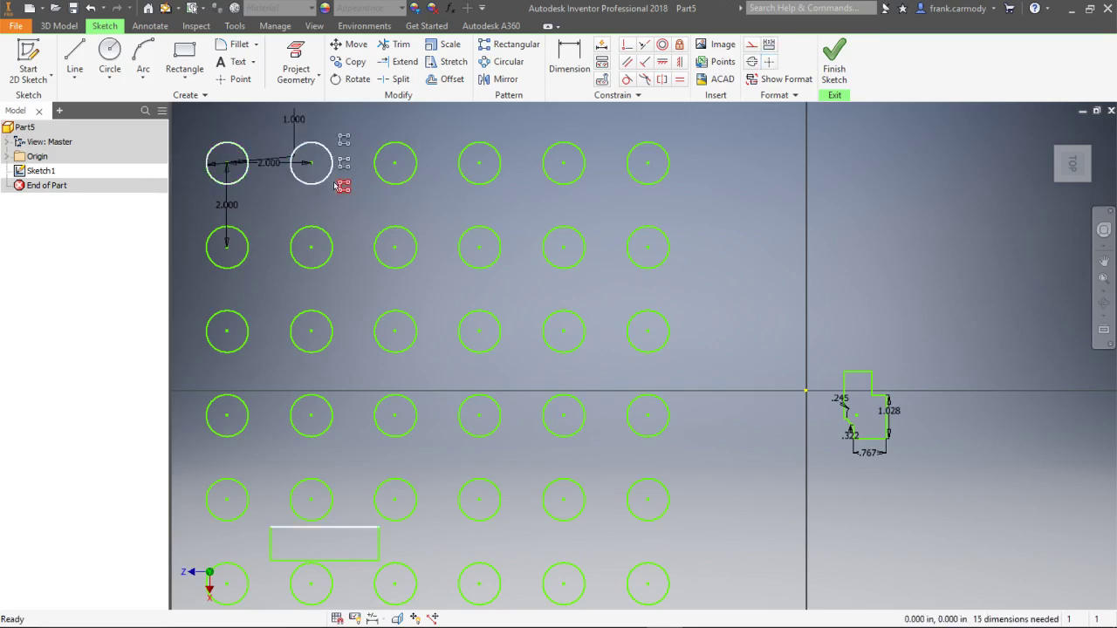
right_click(323, 211)
left_click(417, 207)
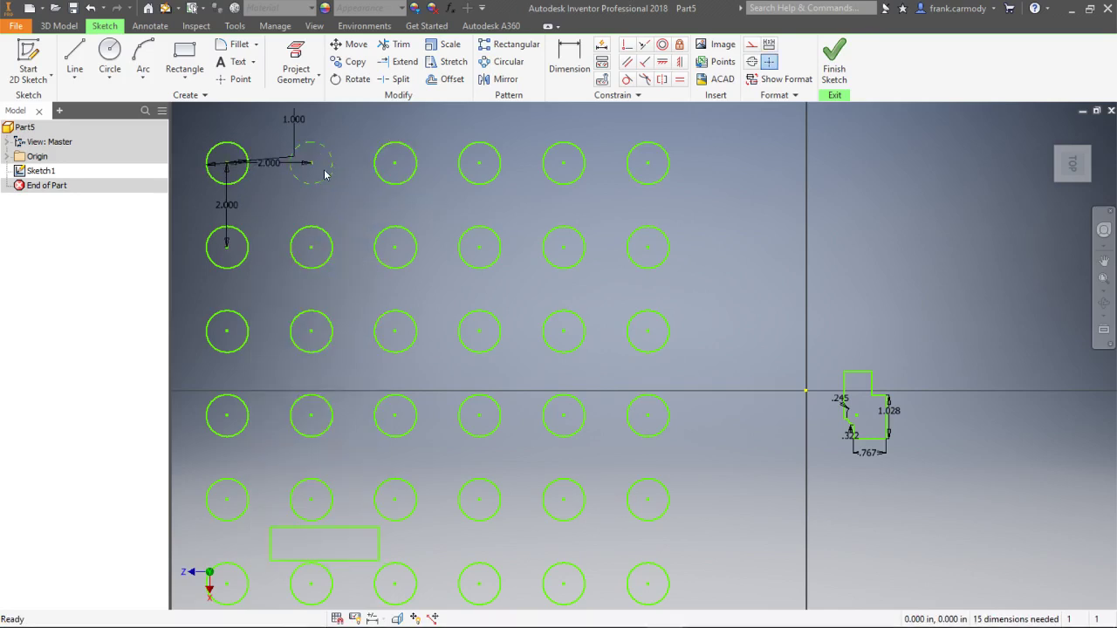
Step: Drag the top-left pattern circle to shift the whole grid to the right
left_click(227, 150)
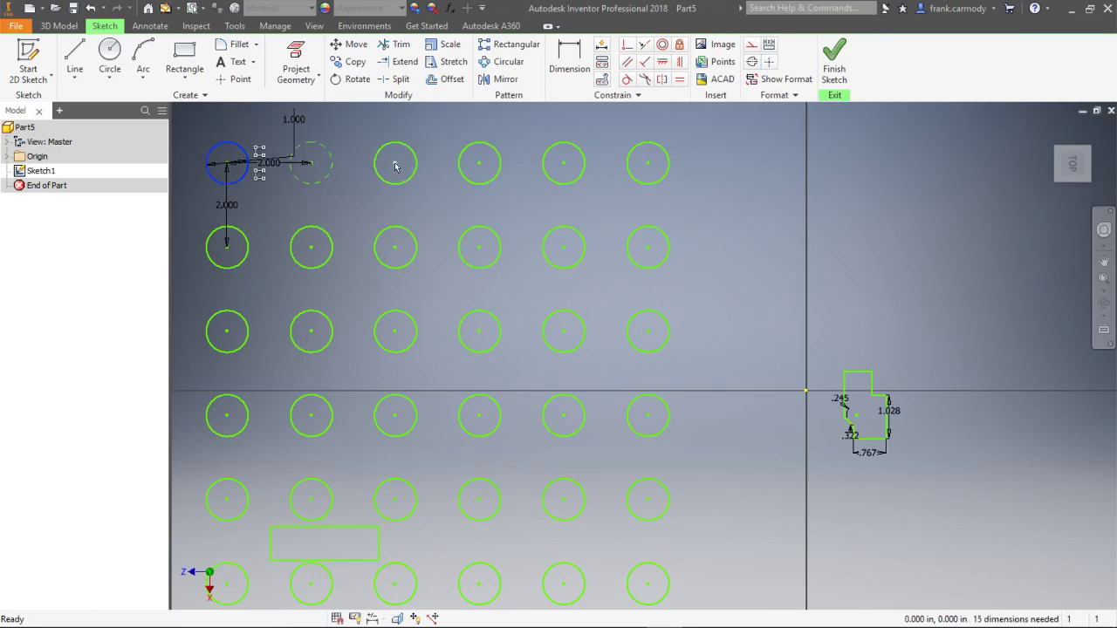
left_click_drag(394, 166, 607, 162)
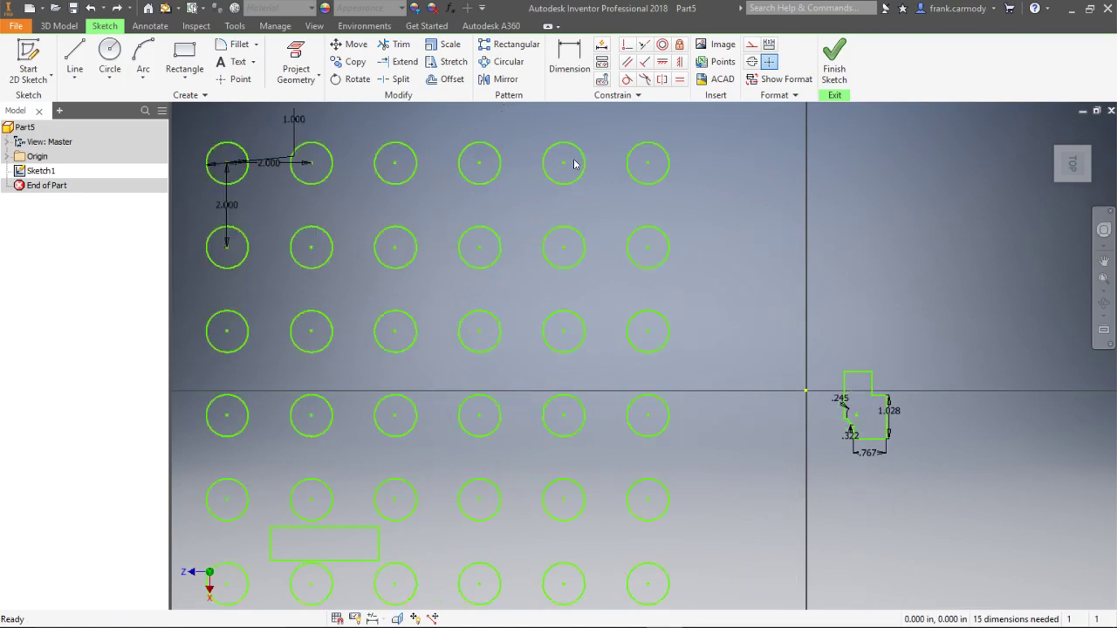
left_click_drag(564, 166, 375, 165)
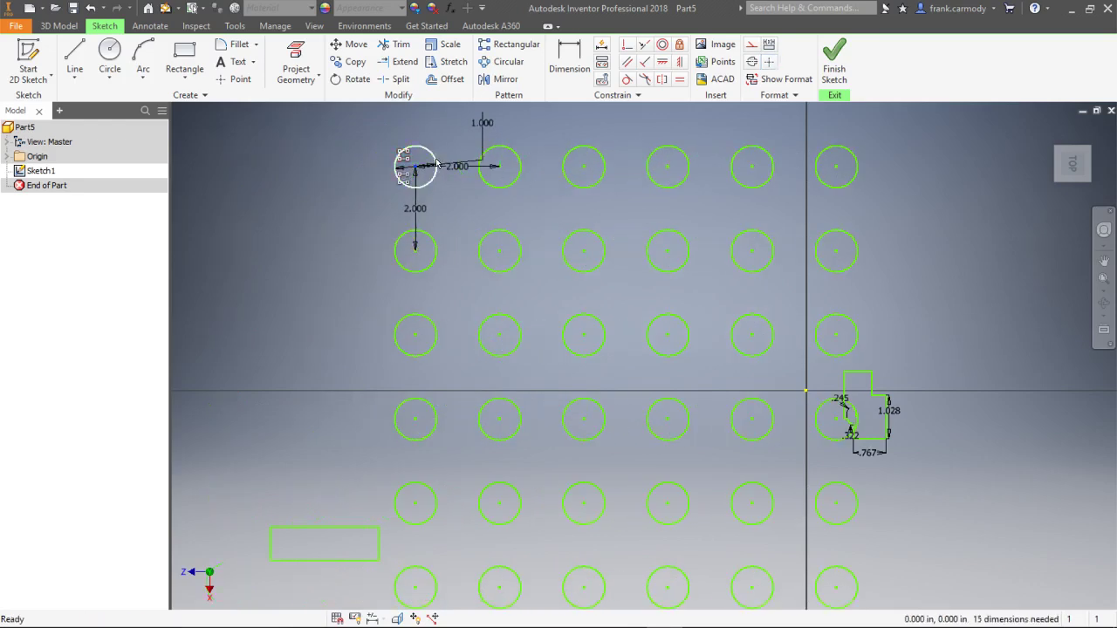
Step: Suppress the second top-row circle, then open and cancel the pattern settings
left_click(437, 162)
left_click(520, 159)
right_click(520, 160)
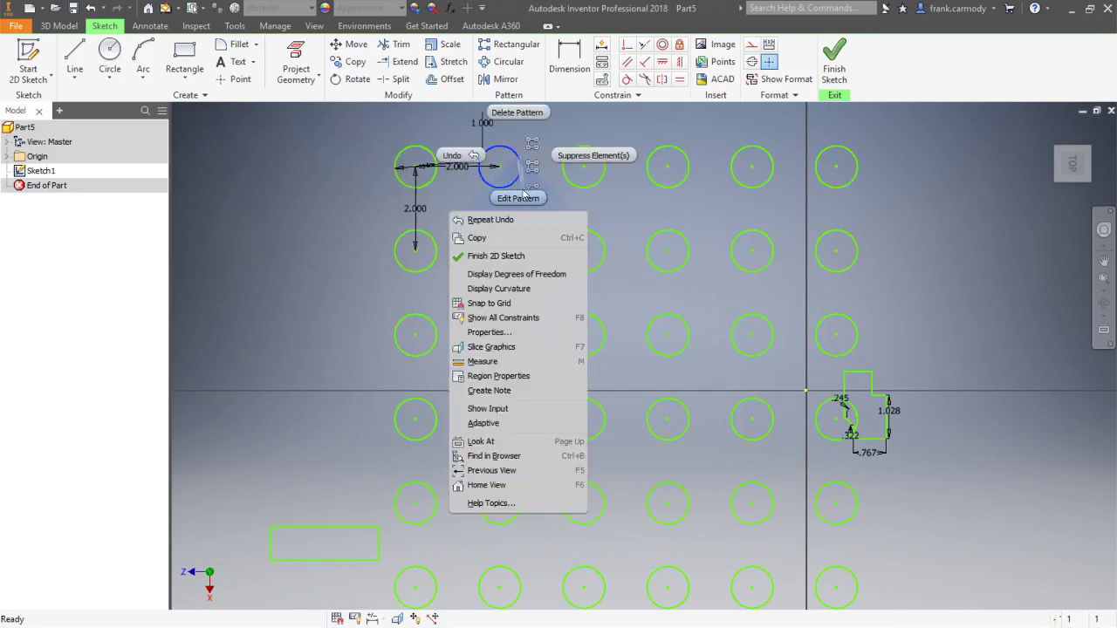
left_click(615, 204)
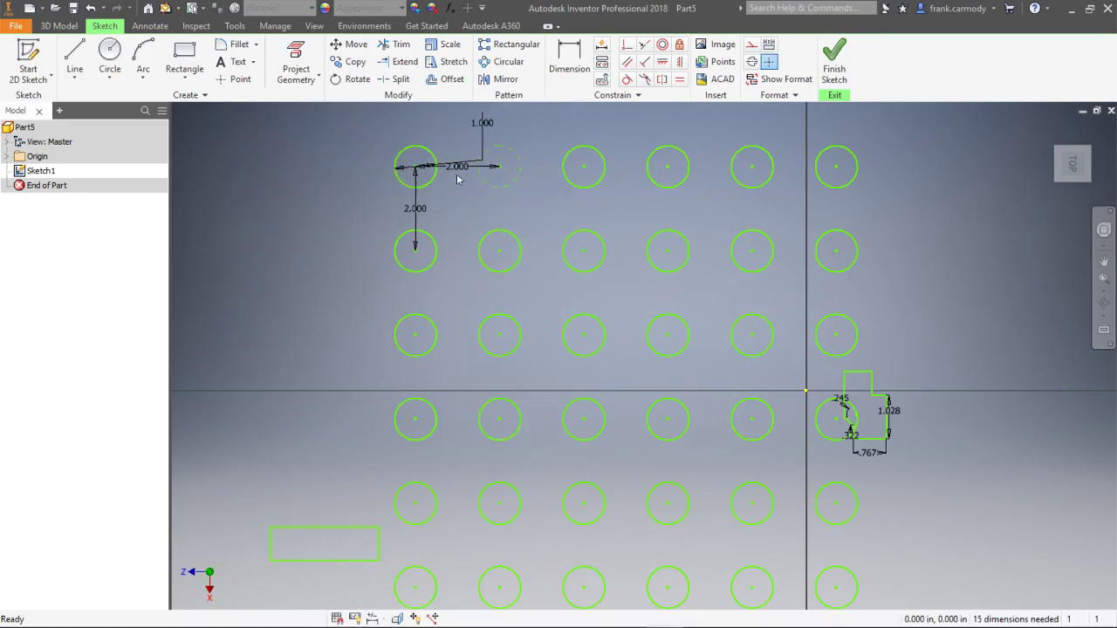
right_click(518, 163)
left_click(522, 202)
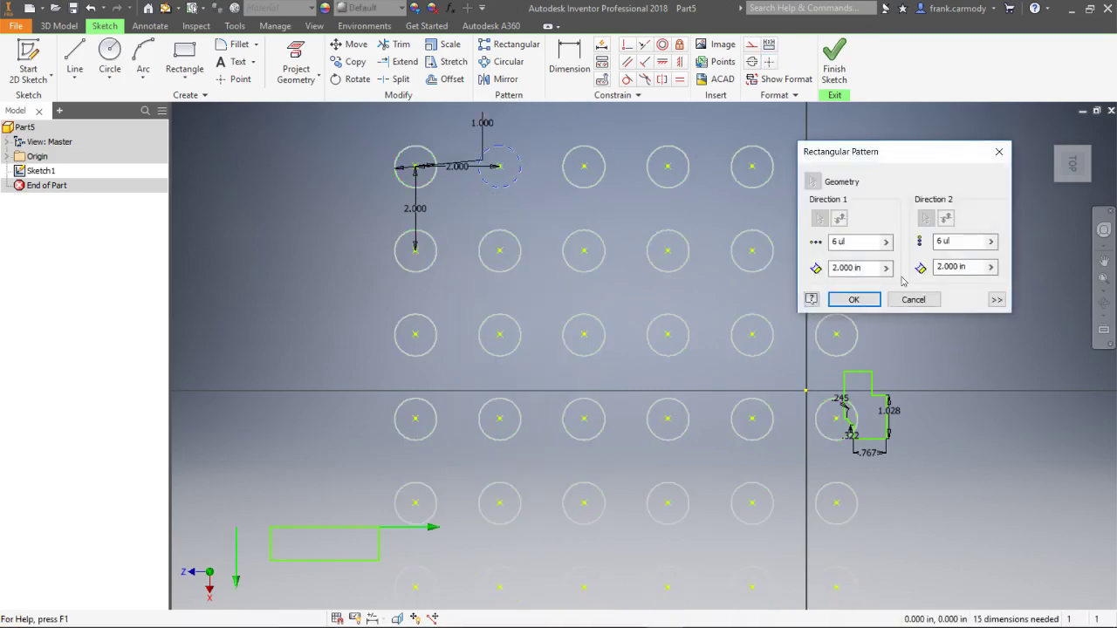
left_click(1096, 308)
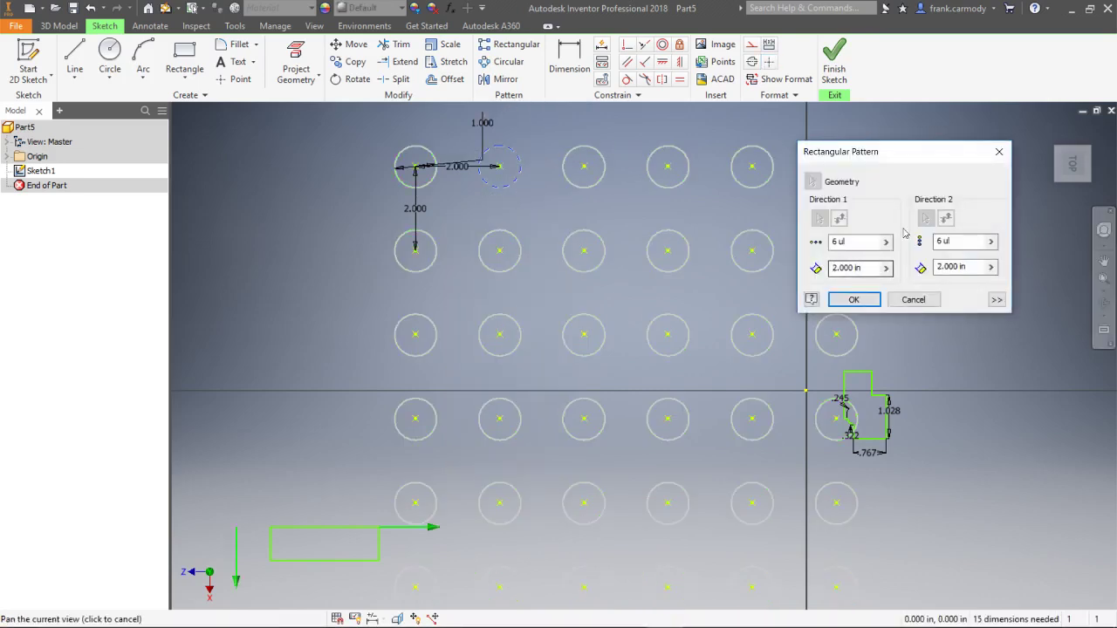
left_click(938, 299)
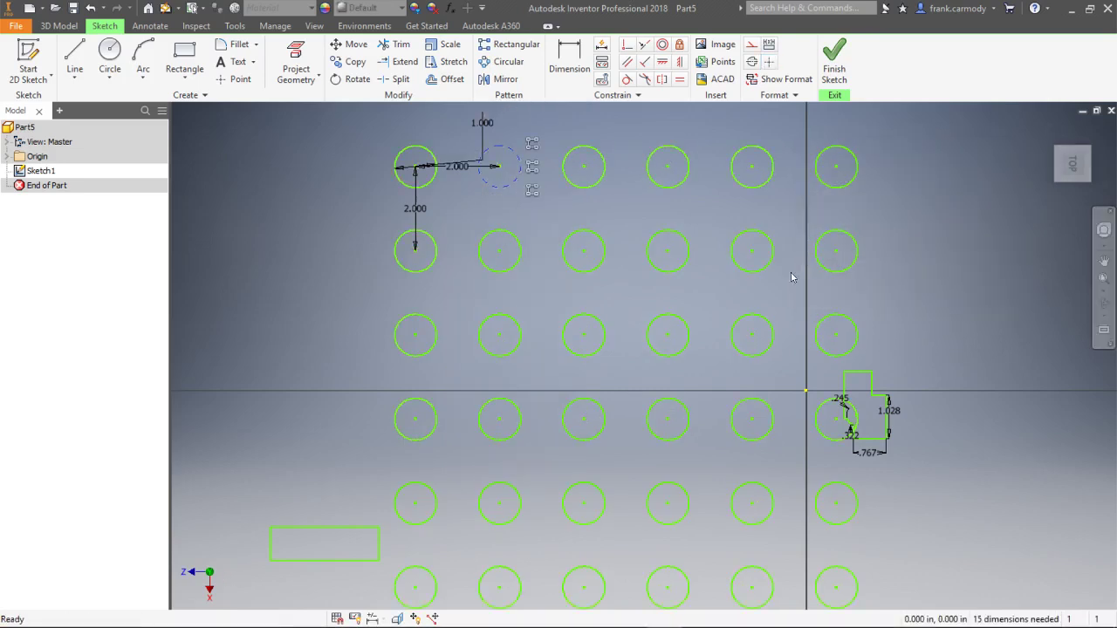
Step: Restore the suppressed top-row circle
right_click(519, 243)
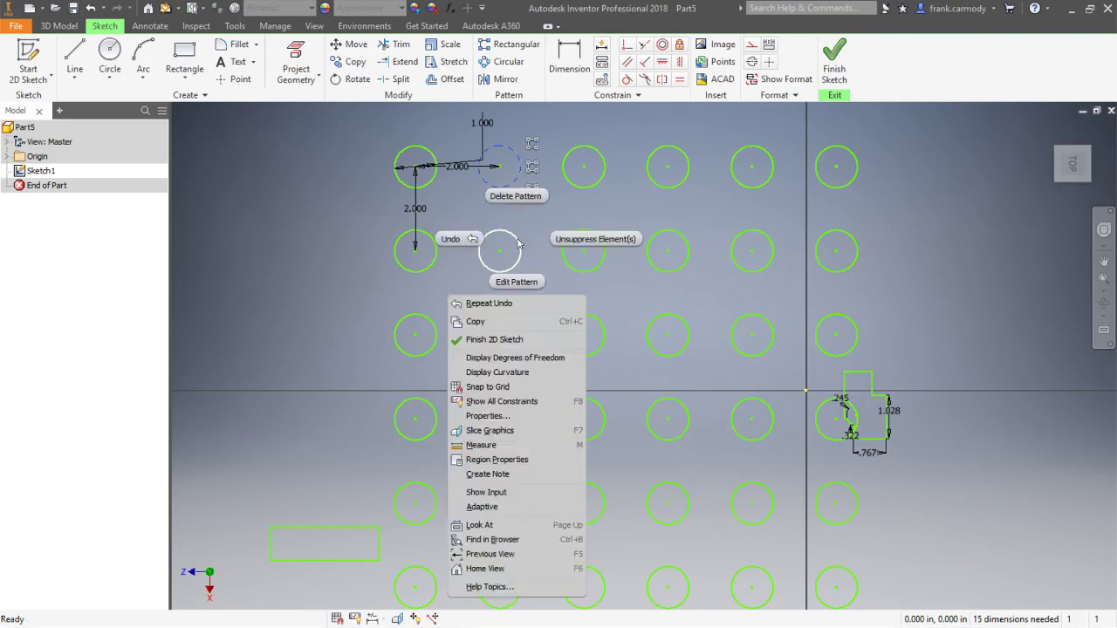
left_click(575, 243)
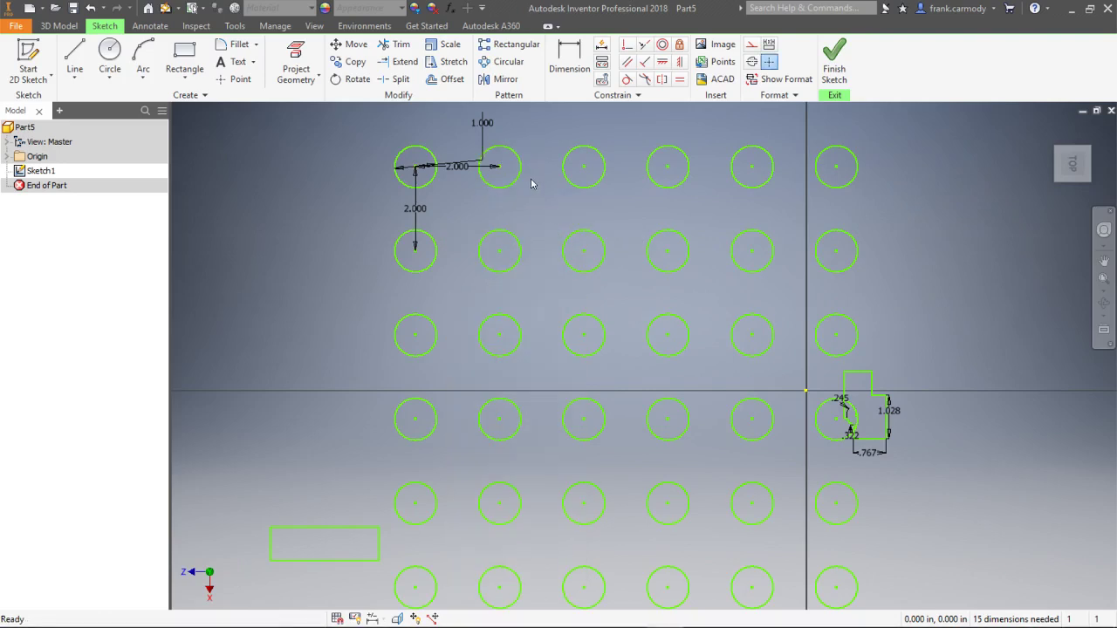
right_click(514, 239)
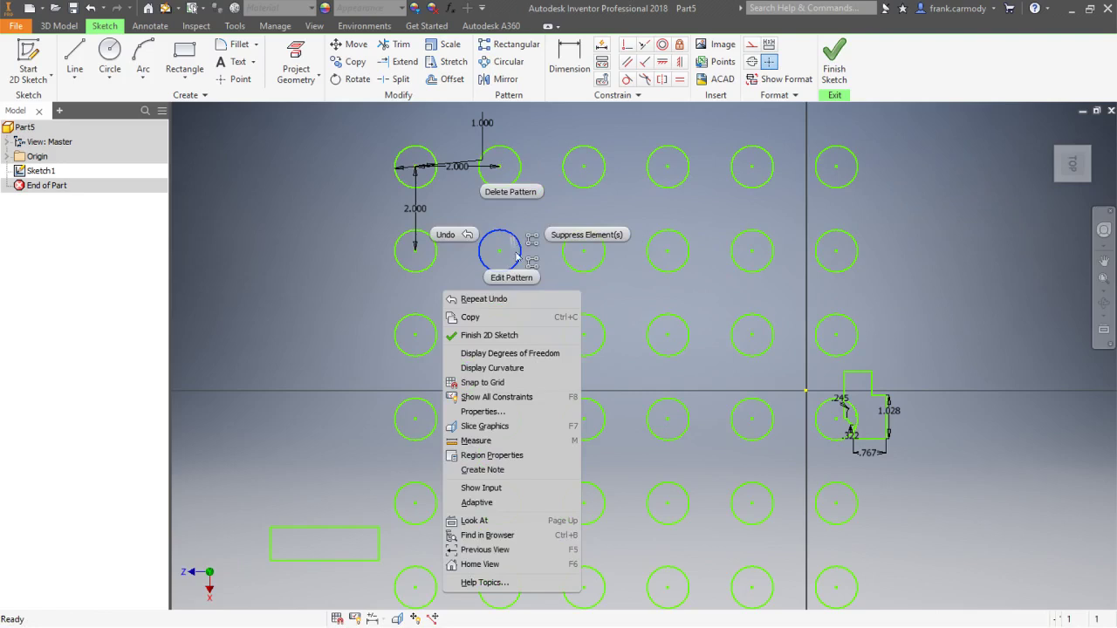
left_click(583, 235)
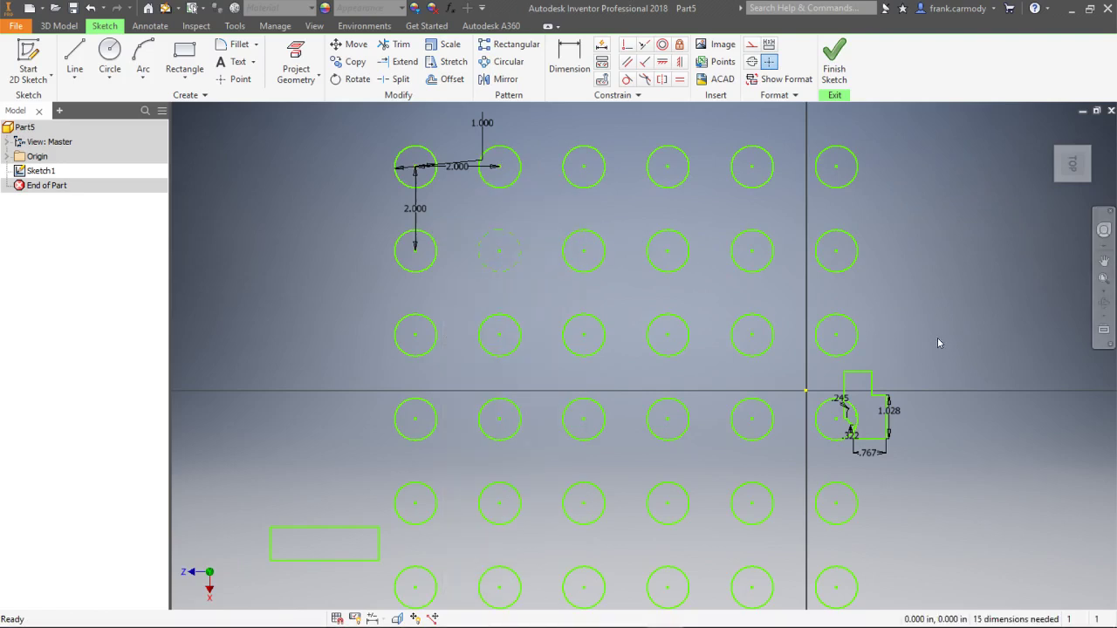
Step: Suppress the four diagonal circles from row two through row five
left_click(515, 253)
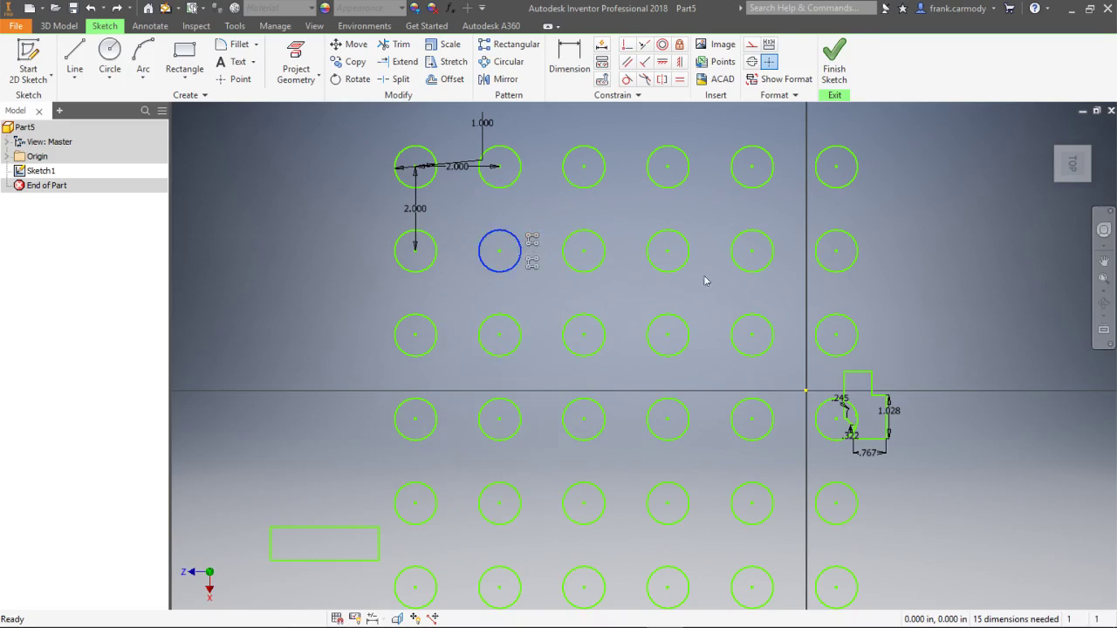
left_click(604, 339, "ctrl")
left_click(690, 421, "ctrl")
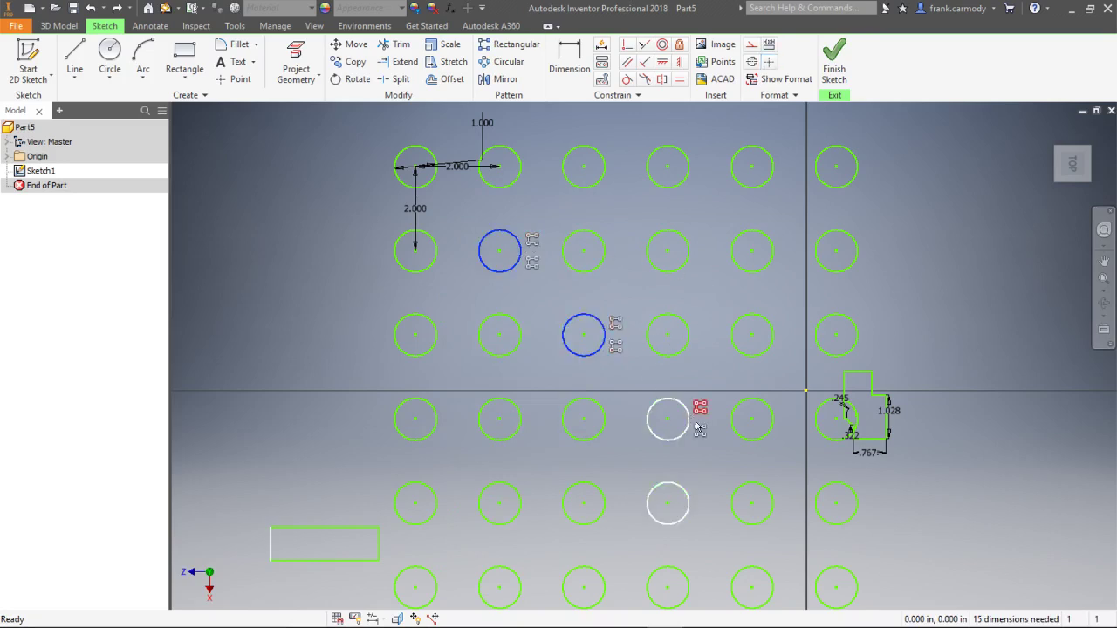
left_click(771, 494, "ctrl")
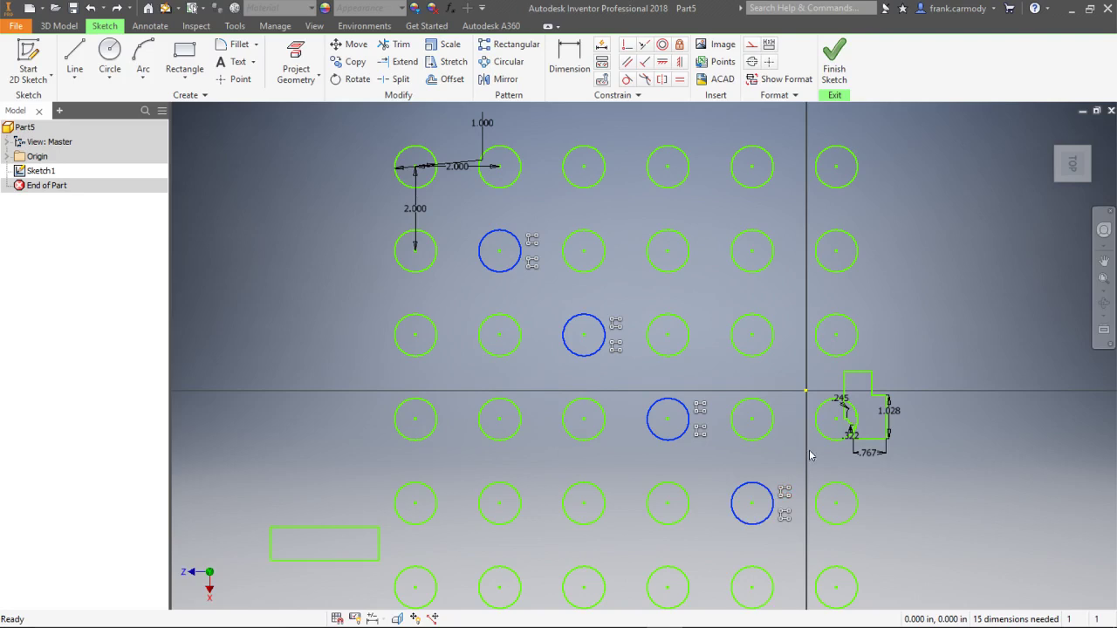
right_click(679, 402)
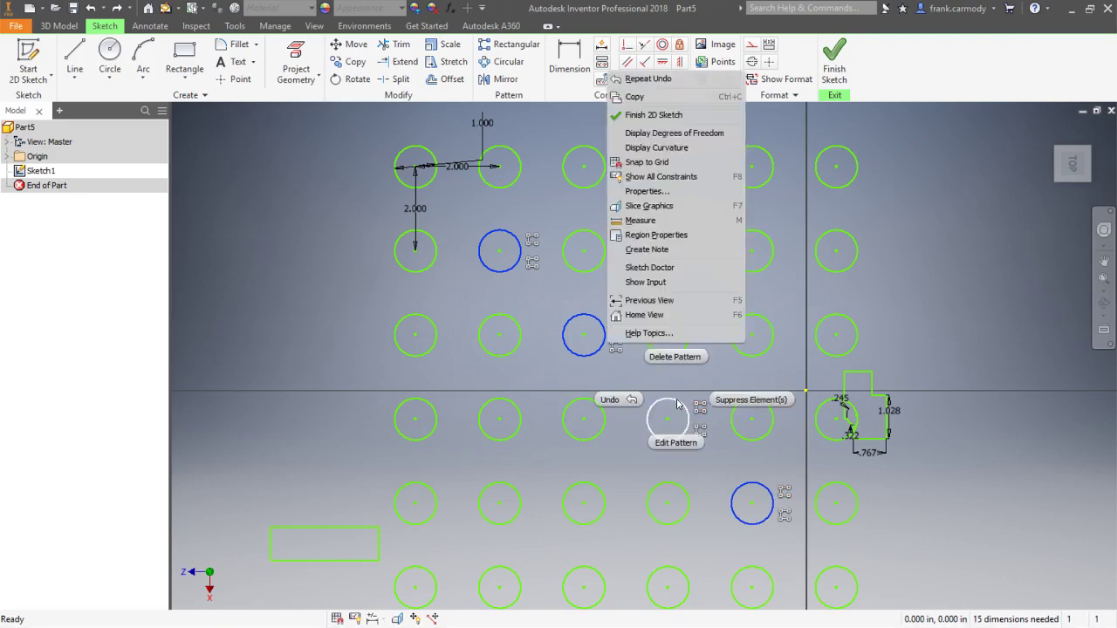
left_click(748, 400)
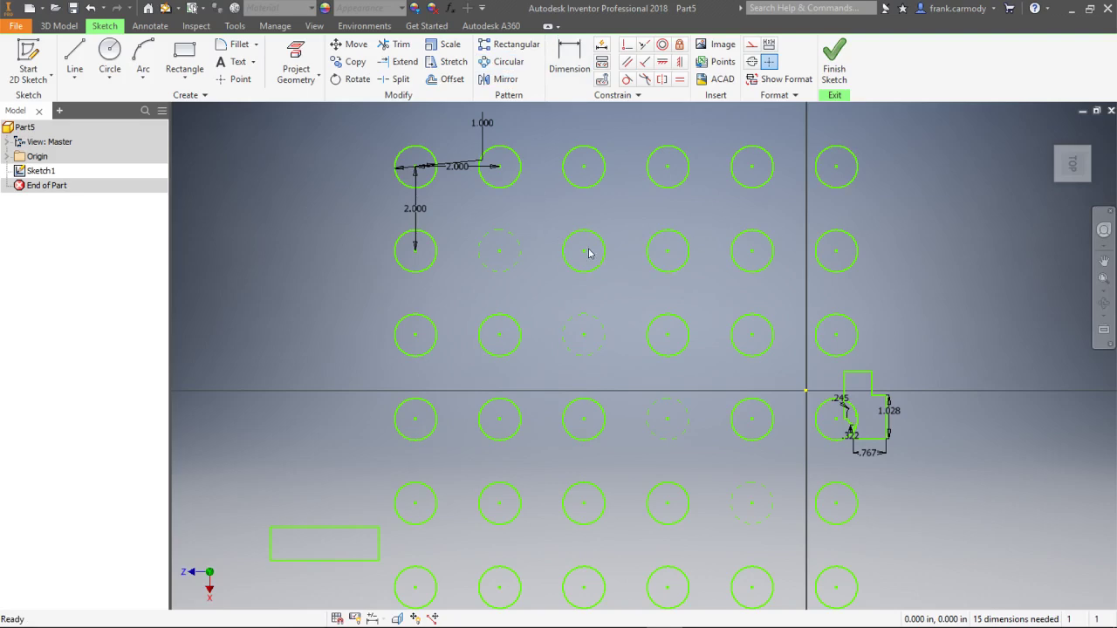
Step: Pan to empty space and draw a vertical line
left_click_drag(585, 254, 390, 115)
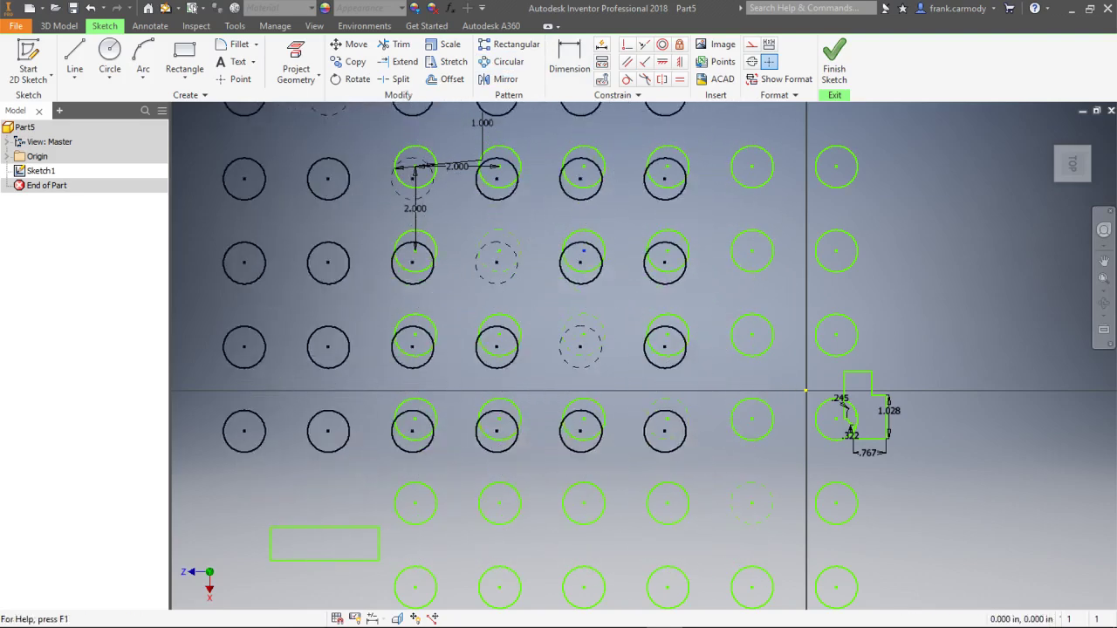
scroll(962, 391, "up", 3)
scroll(961, 392, "down", 3)
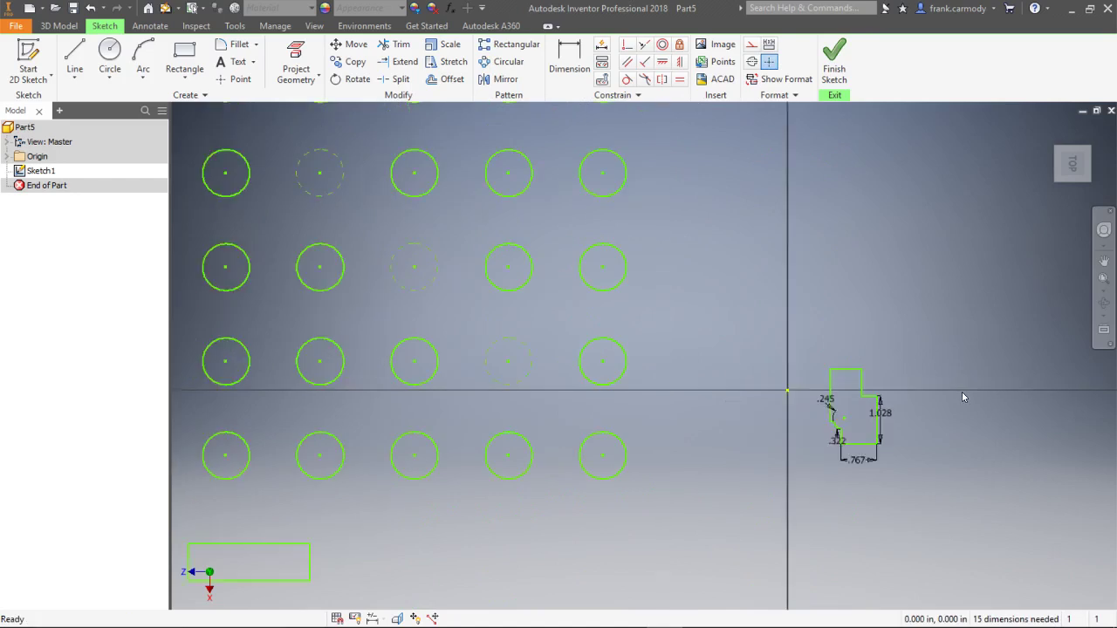
middle_click_drag(962, 394, 958, 47)
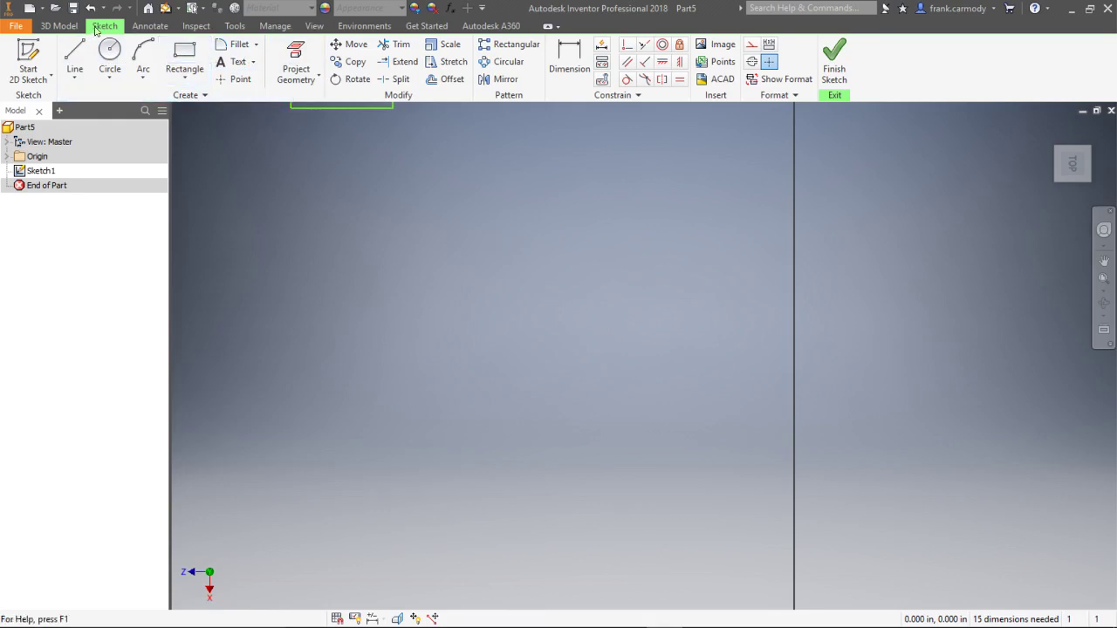
left_click(184, 55)
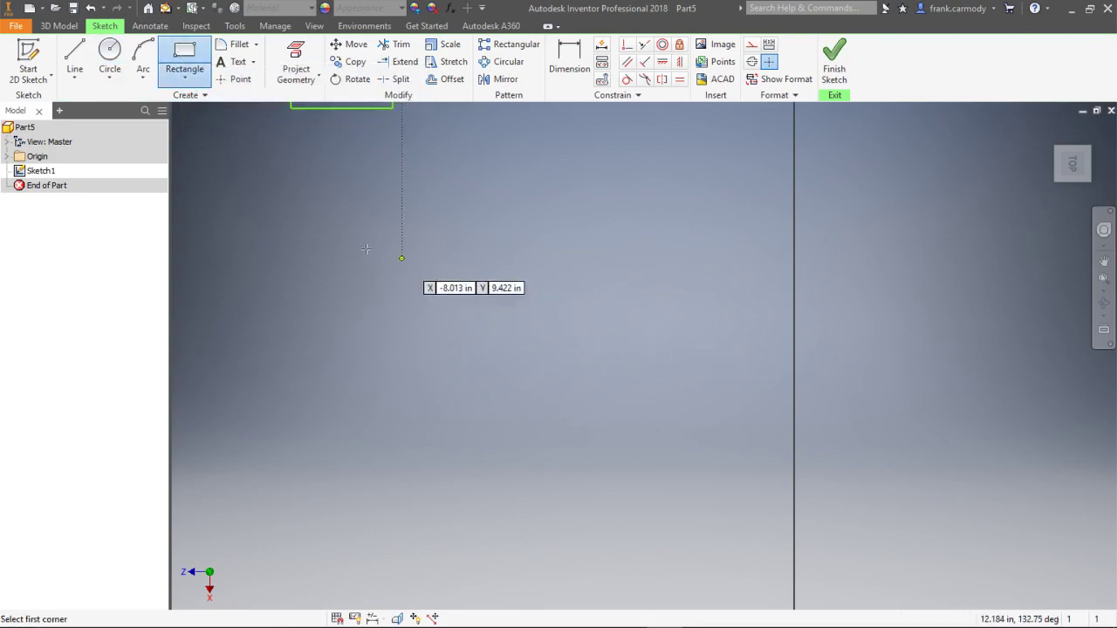
left_click(75, 54)
left_click(560, 219)
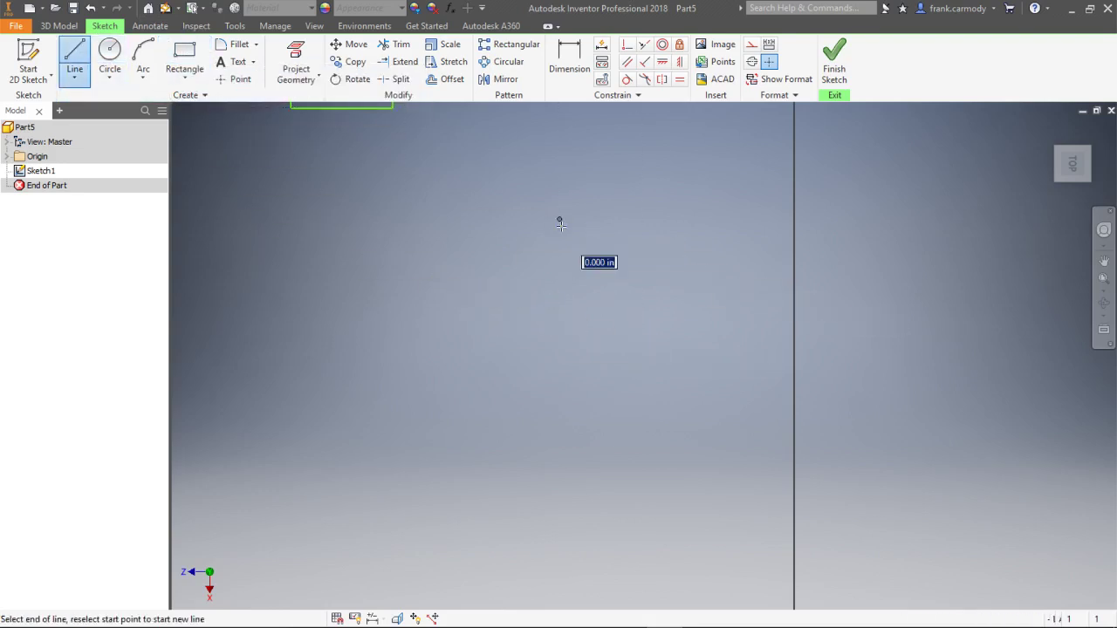
left_click(558, 523)
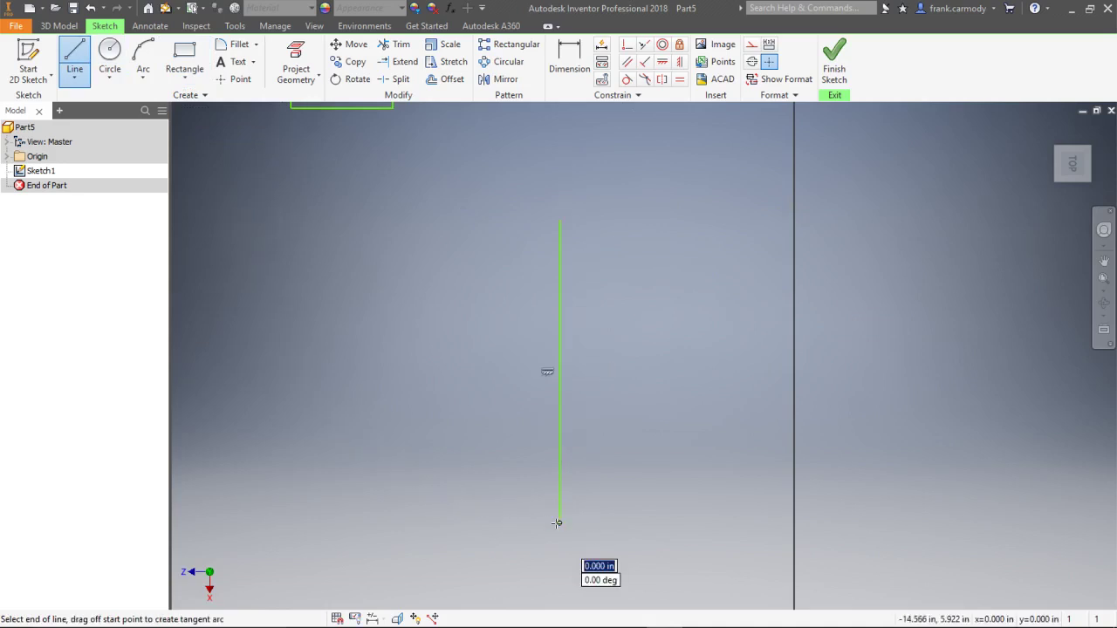
right_click(429, 300)
left_click(470, 309)
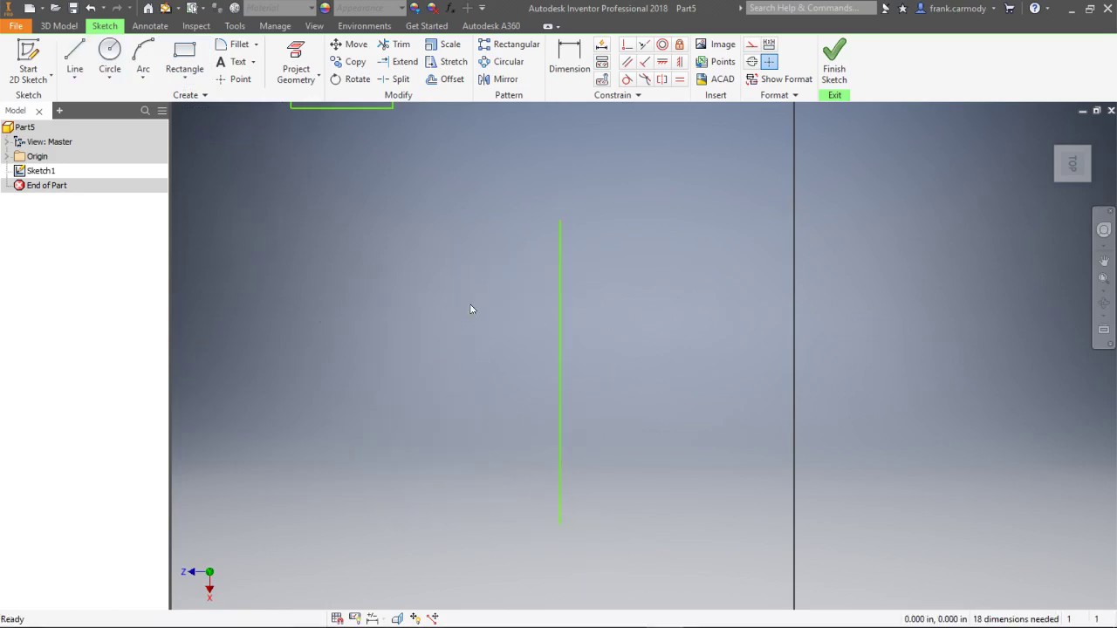
Step: Draw a circle left of the line, a tall rectangle beneath it, and a small rectangle meeting the line
left_click(109, 54)
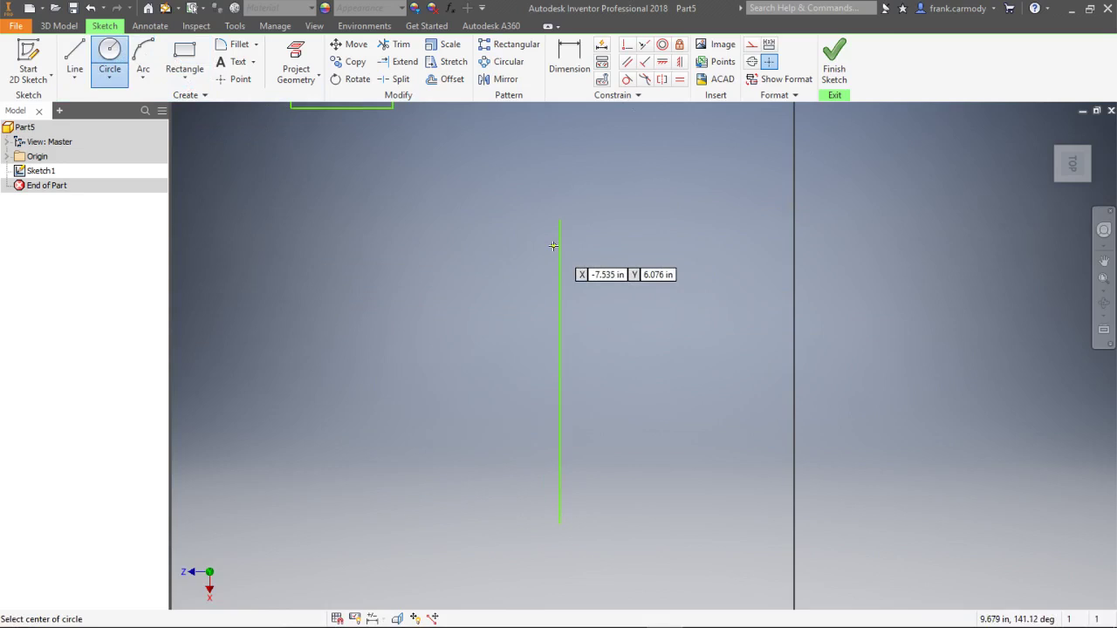
left_click(417, 234)
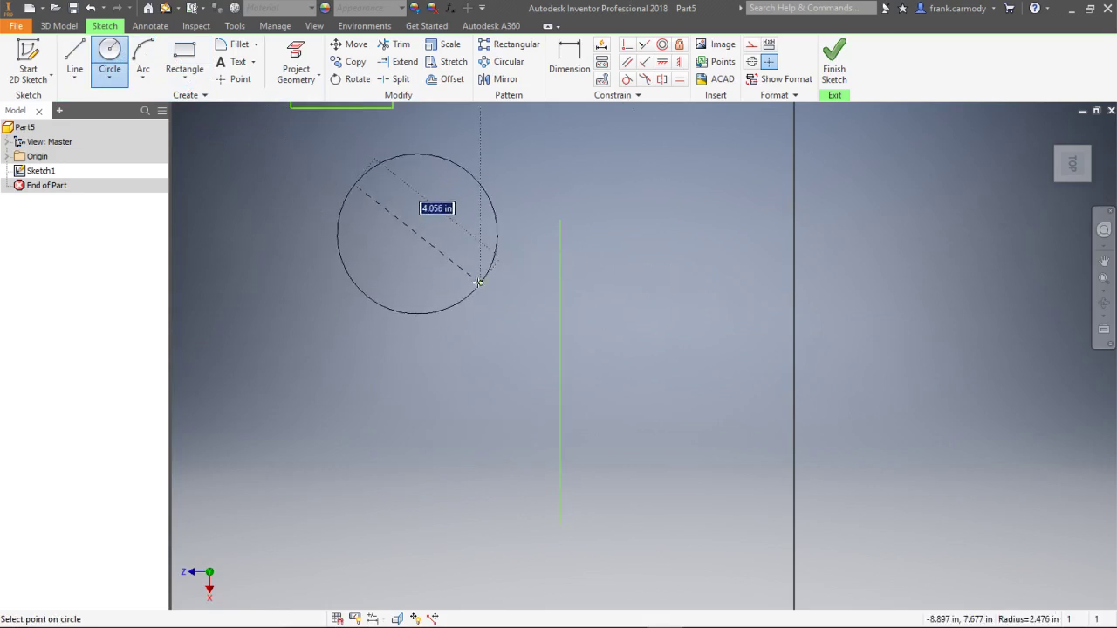
left_click(473, 283)
left_click(182, 71)
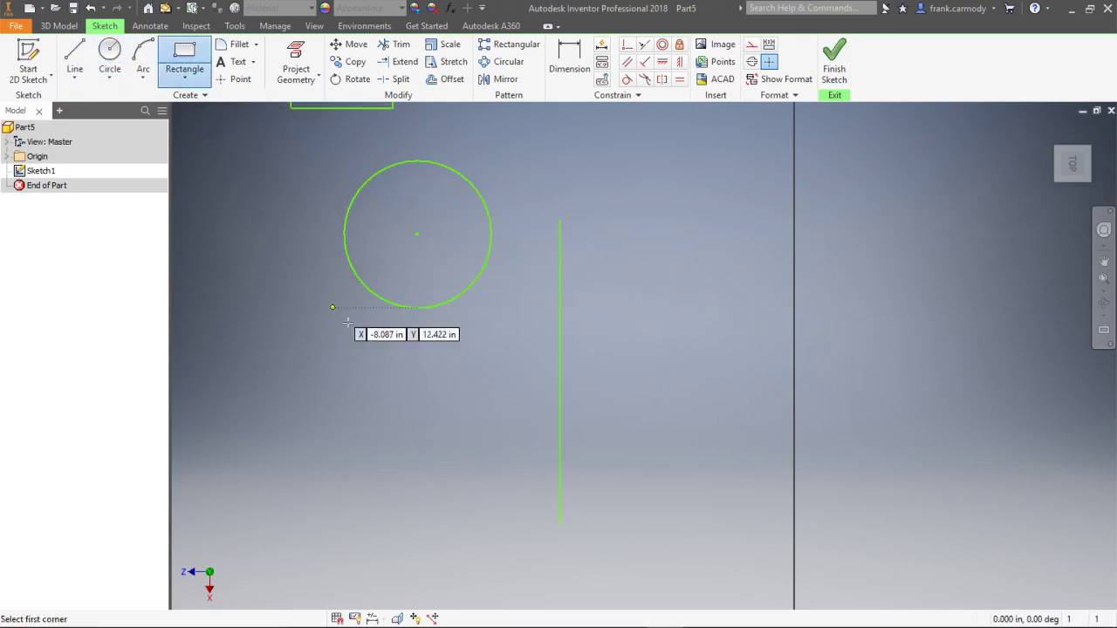
left_click(366, 270)
left_click(481, 523)
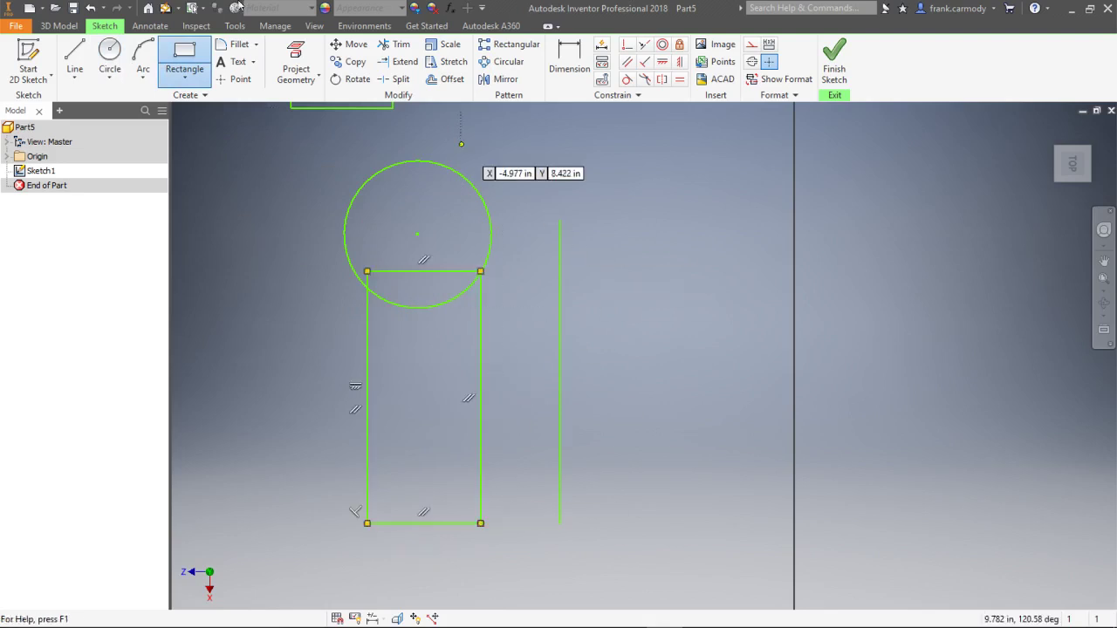
left_click(407, 371)
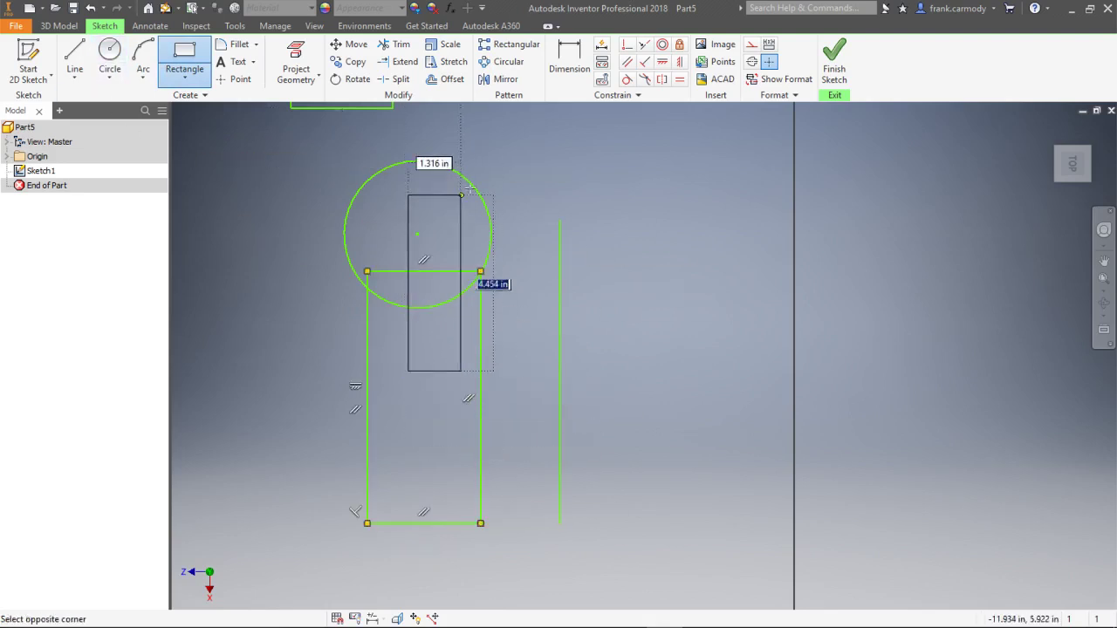
left_click(559, 441)
right_click(672, 325)
left_click(727, 325)
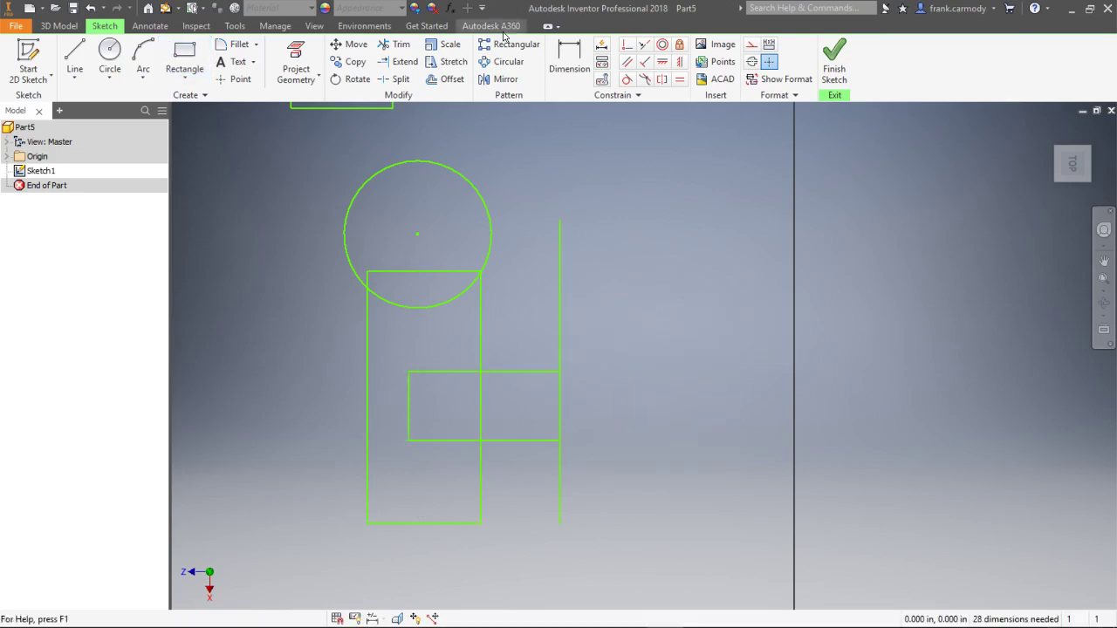
Step: Trim the circle's inner arc and overlapping rectangle edges into one keyhole outline joined to the line
left_click(395, 43)
left_click(425, 305)
left_click(427, 275)
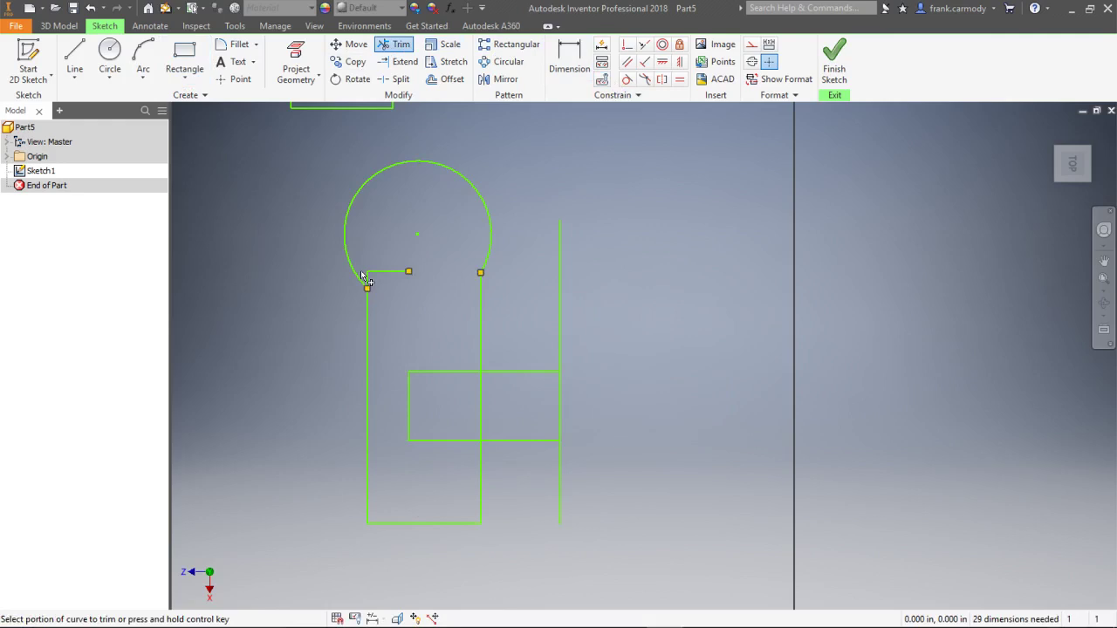
left_click(374, 273)
left_click(461, 366)
left_click(454, 442)
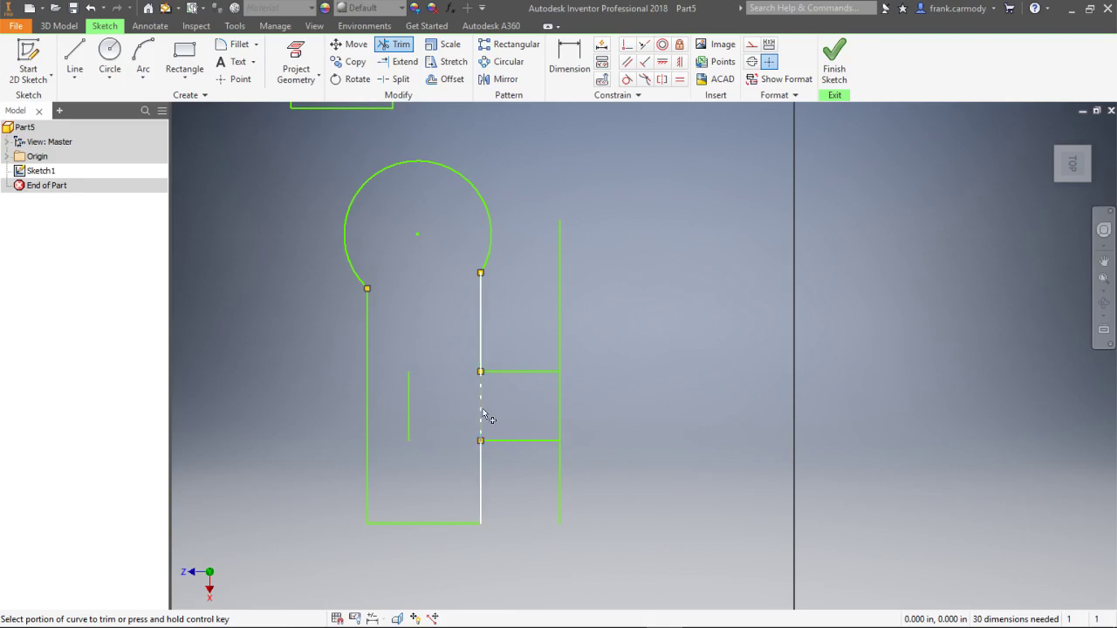
left_click(482, 410)
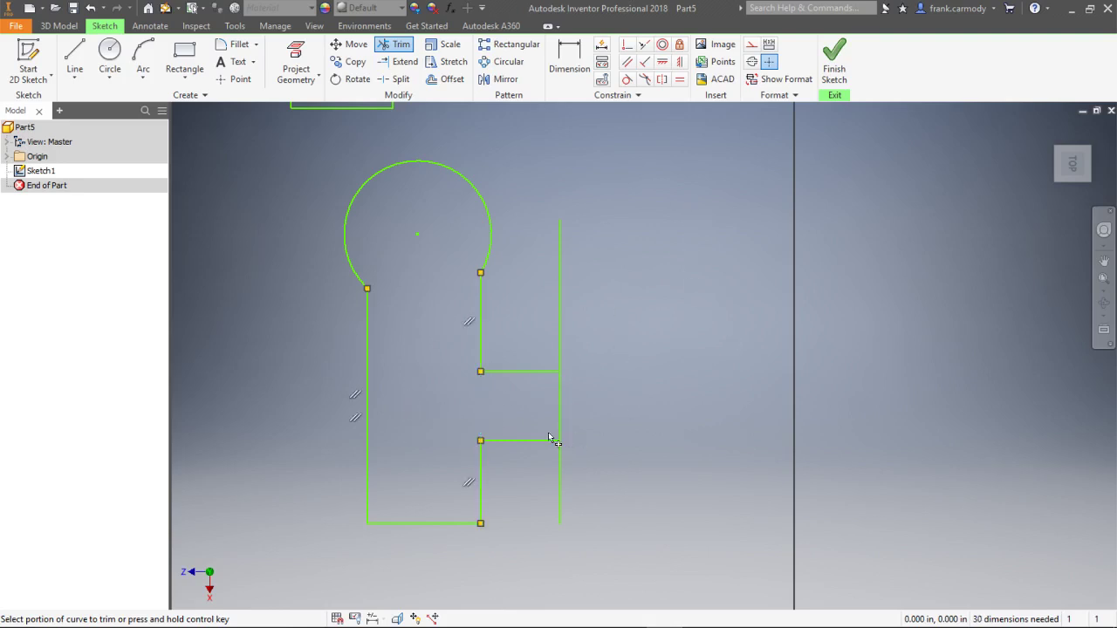
left_click(505, 78)
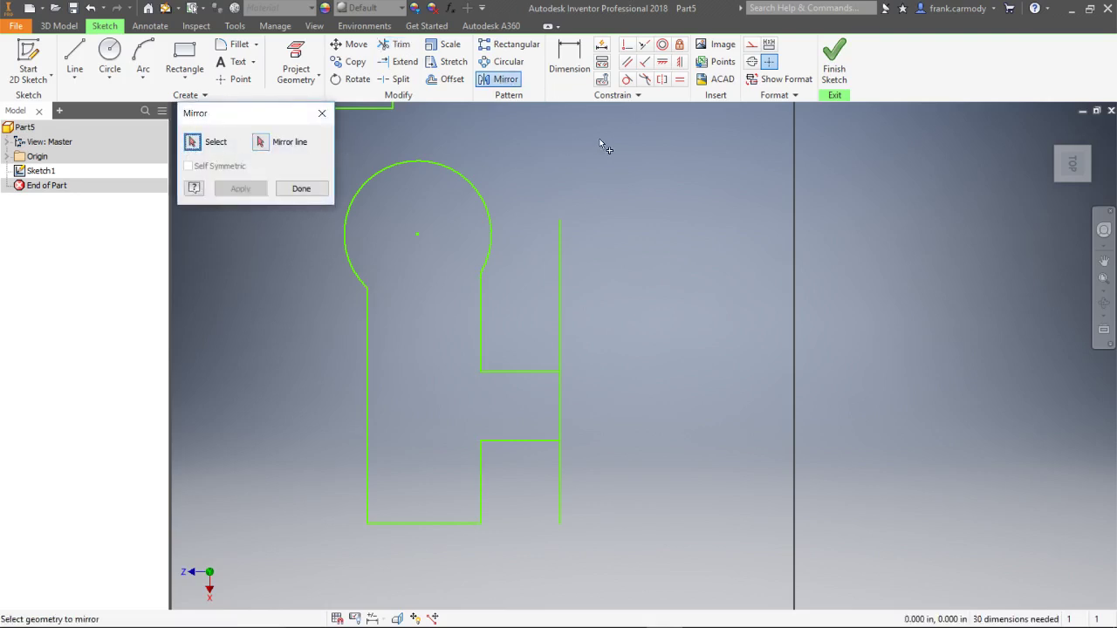
Step: Select the keyhole profile and vertical line for mirroring, then close without applying
mouse_move(600, 144)
left_mouse_down()
mouse_move(521, 349)
mouse_move(406, 543)
mouse_move(333, 581)
left_mouse_up()
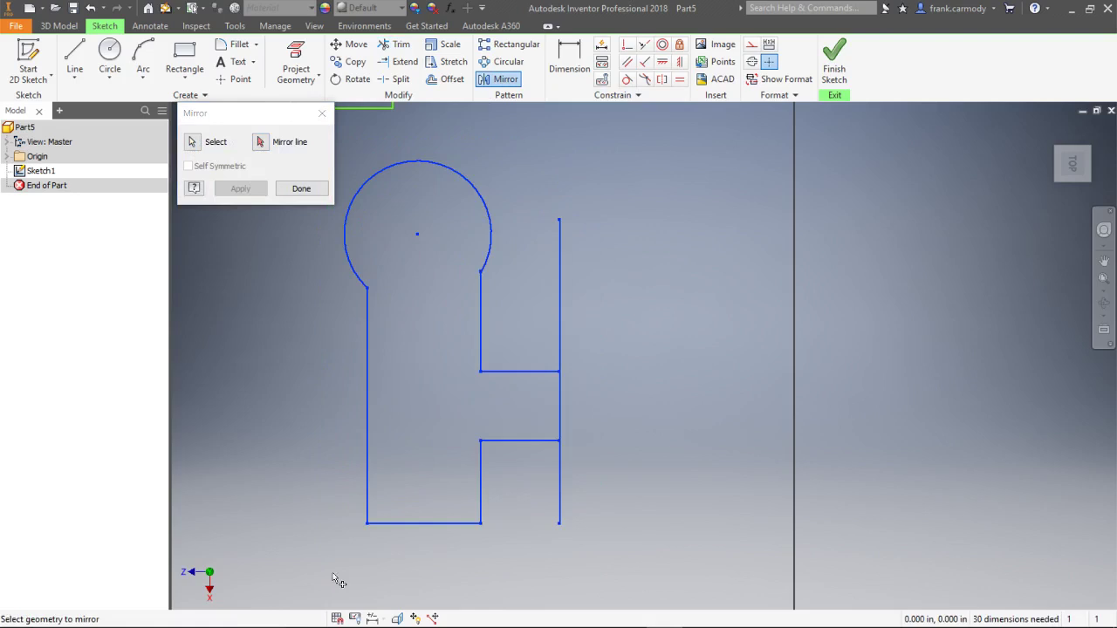
left_click(260, 142)
left_click(560, 266)
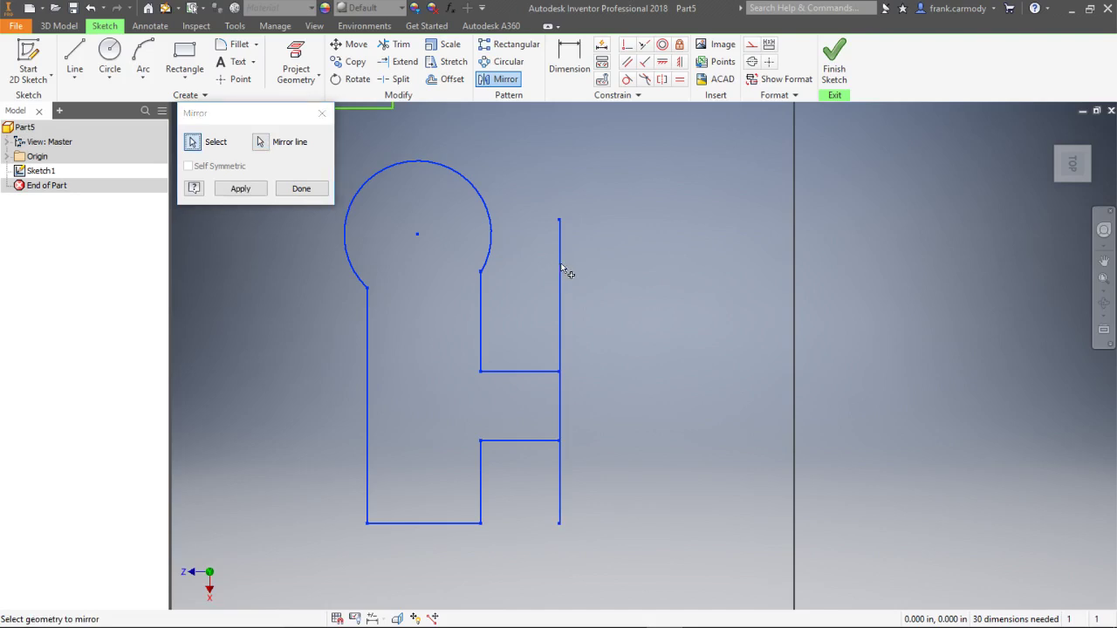
left_click(302, 189)
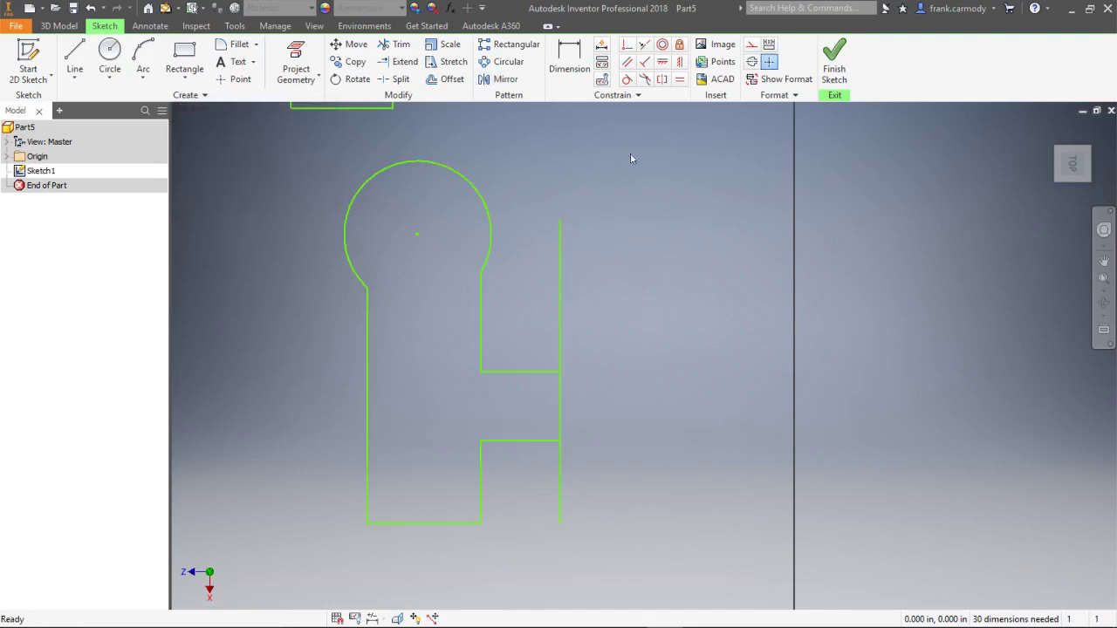
Step: Mirror the window-selected keyhole profile across the vertical line and finish
left_click(503, 80)
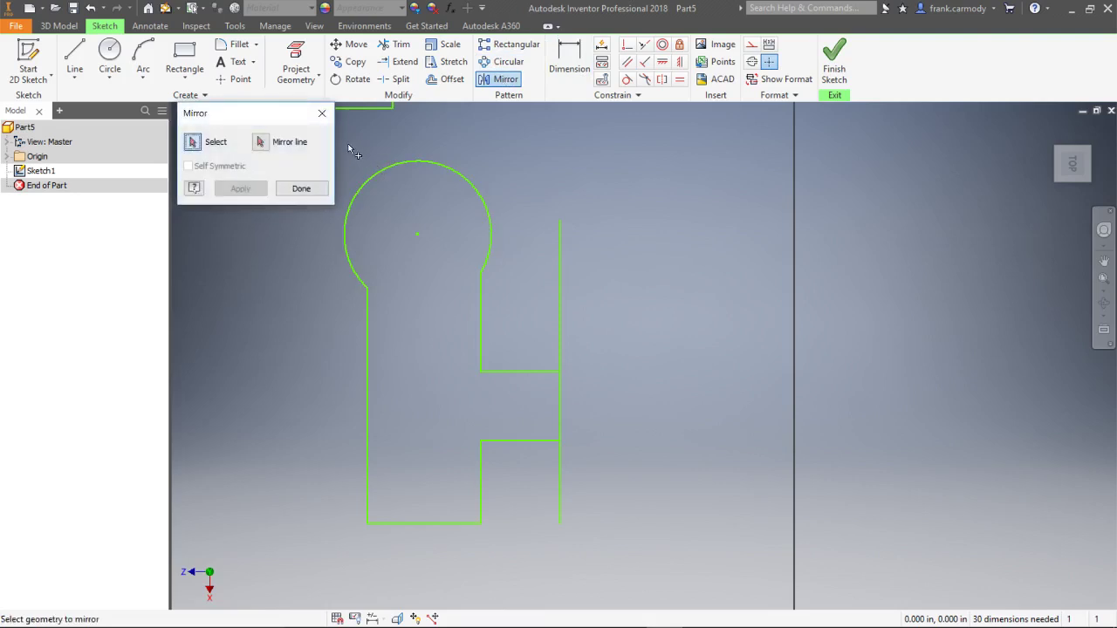
left_click_drag(543, 146, 333, 580)
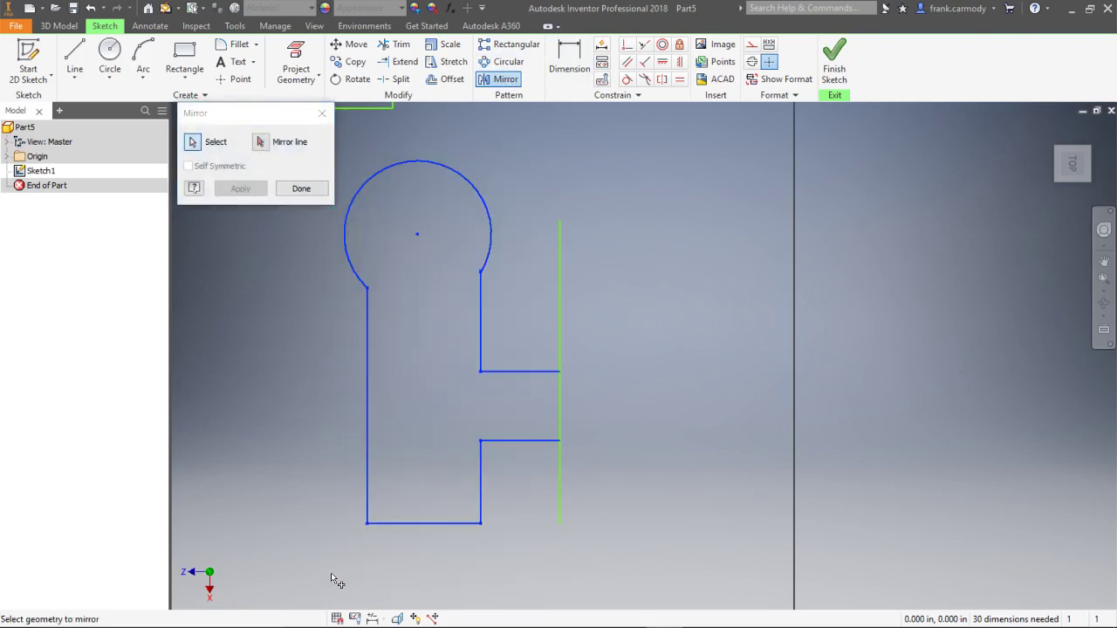
left_click(260, 143)
left_click(558, 253)
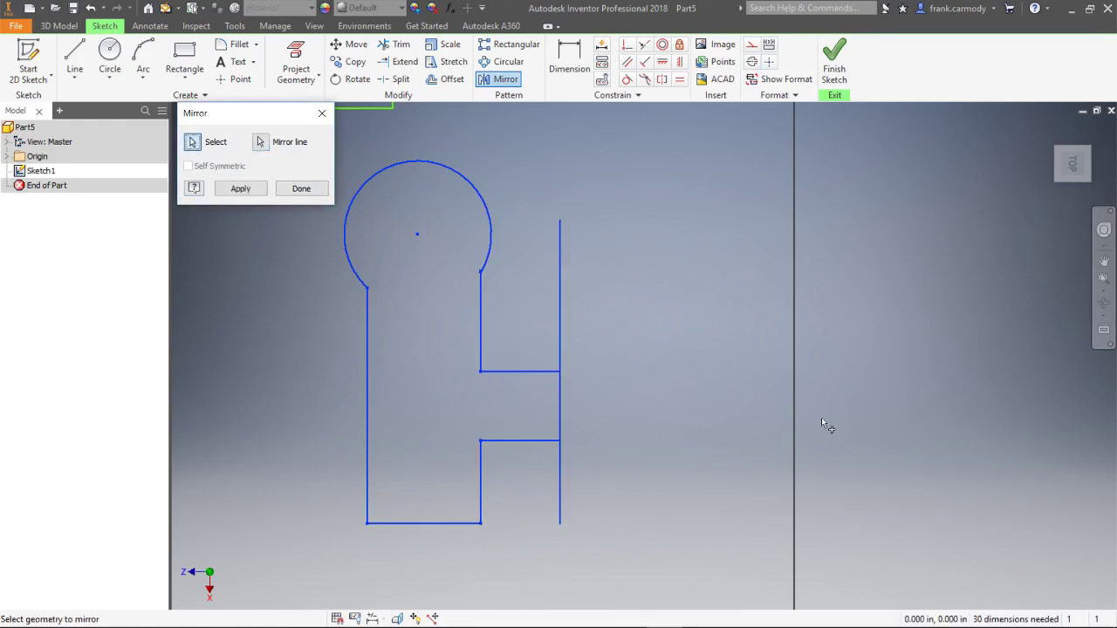
left_click(240, 188)
left_click(323, 117)
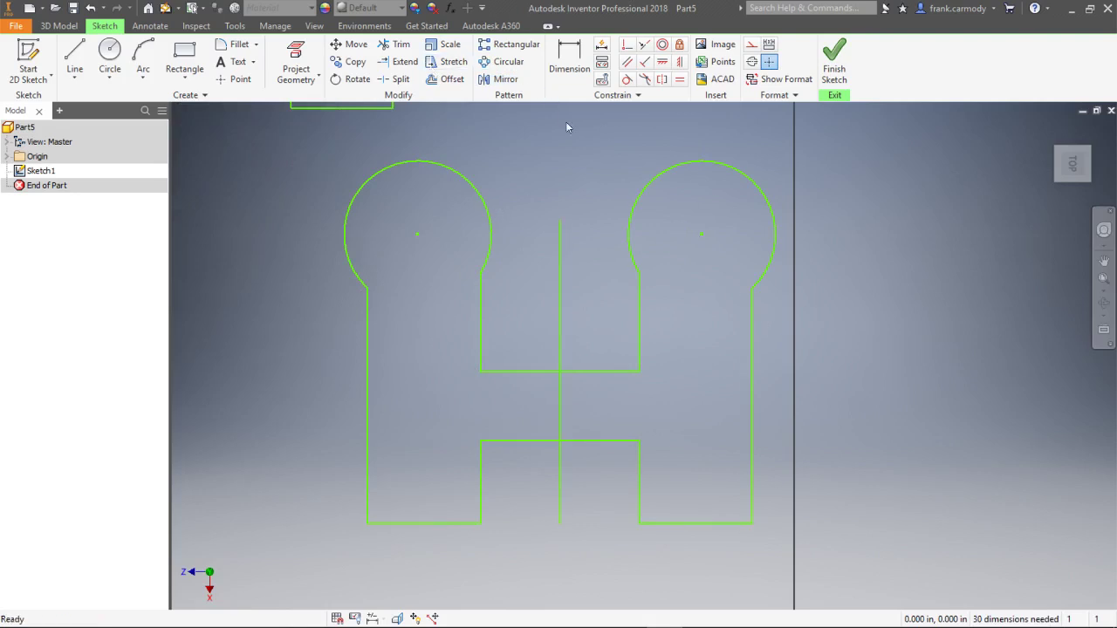
Step: Draw a small circle at the lower left of the sketch
scroll(723, 362, "up", 3)
scroll(723, 362, "down", 6)
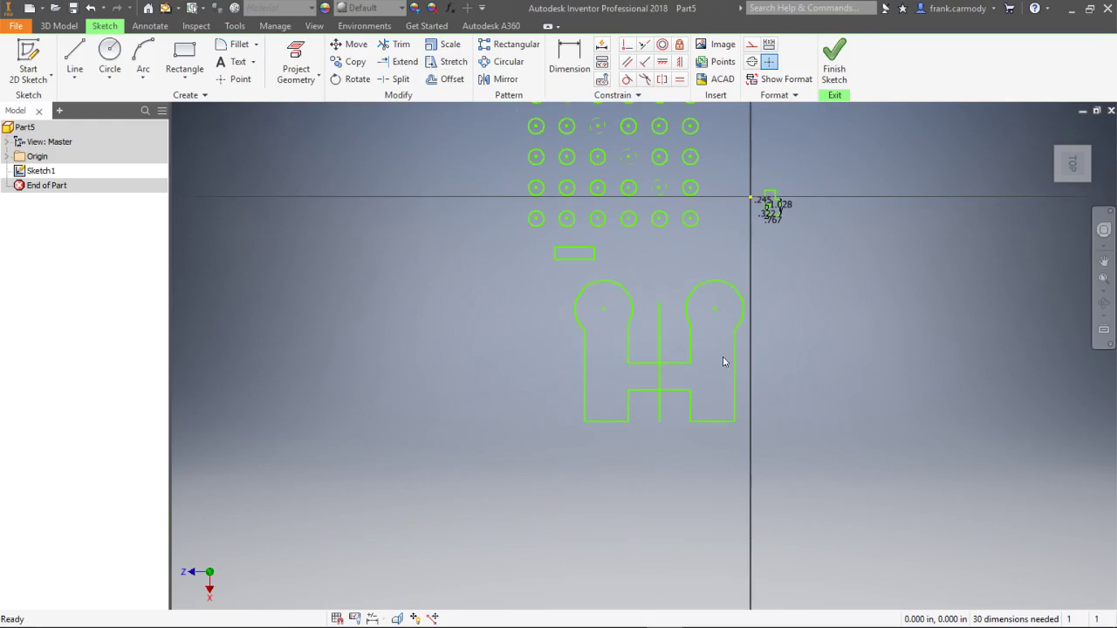
left_click(109, 61)
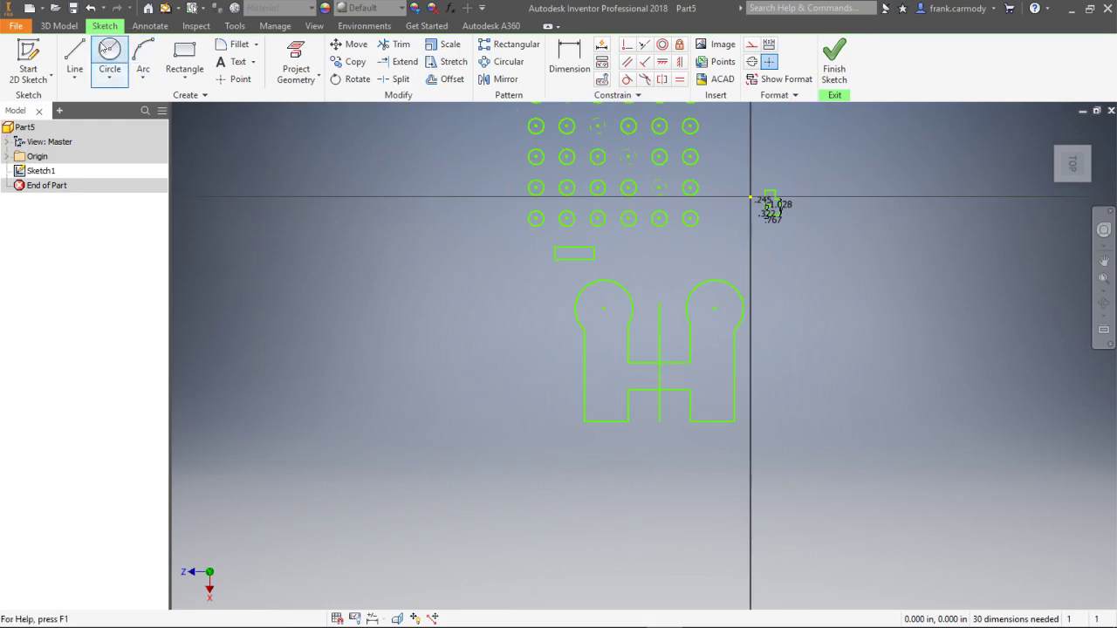
left_click(297, 518)
left_click(319, 535)
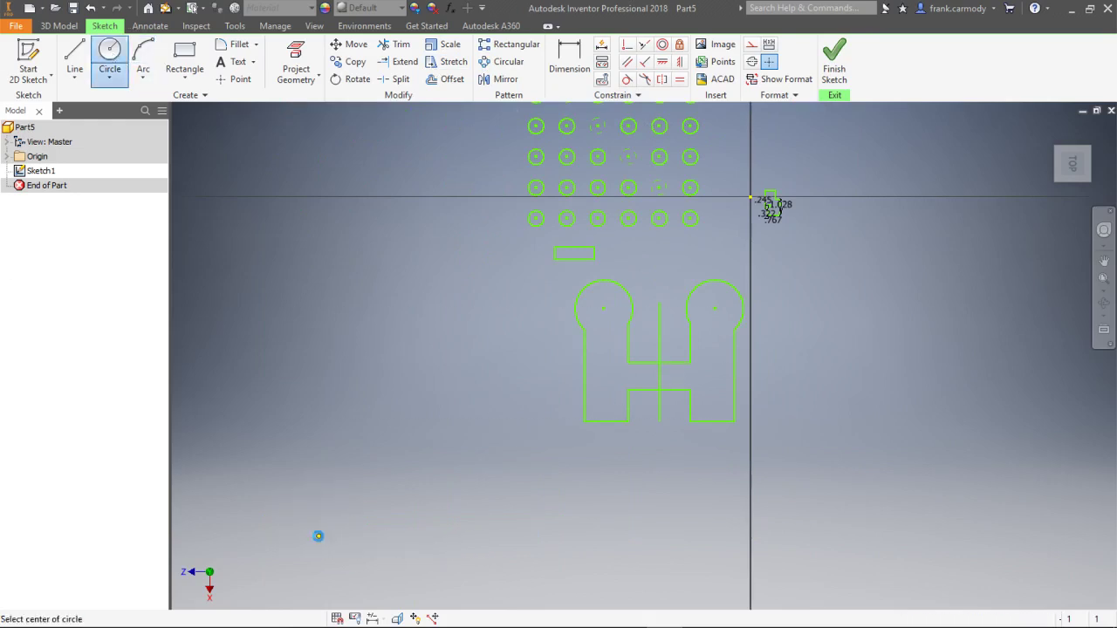
right_click(397, 524)
left_click(441, 518)
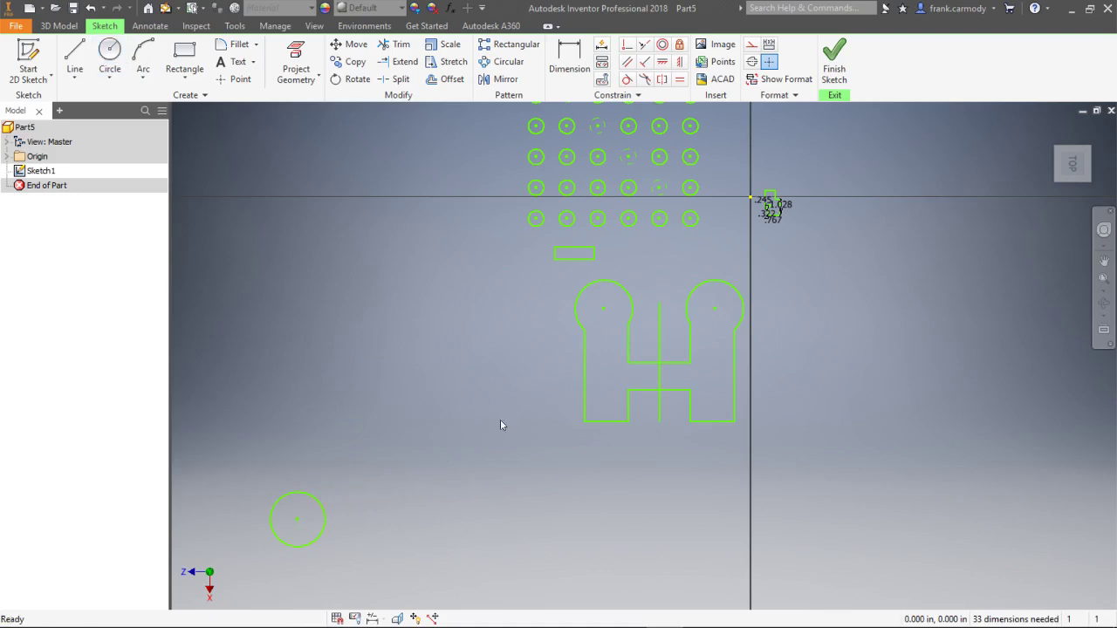
Step: Abandon a circular pattern of the small circle and place a sketch point below the profile as its centre
scroll(424, 428, "down", 2)
middle_click_drag(424, 429, 448, 339)
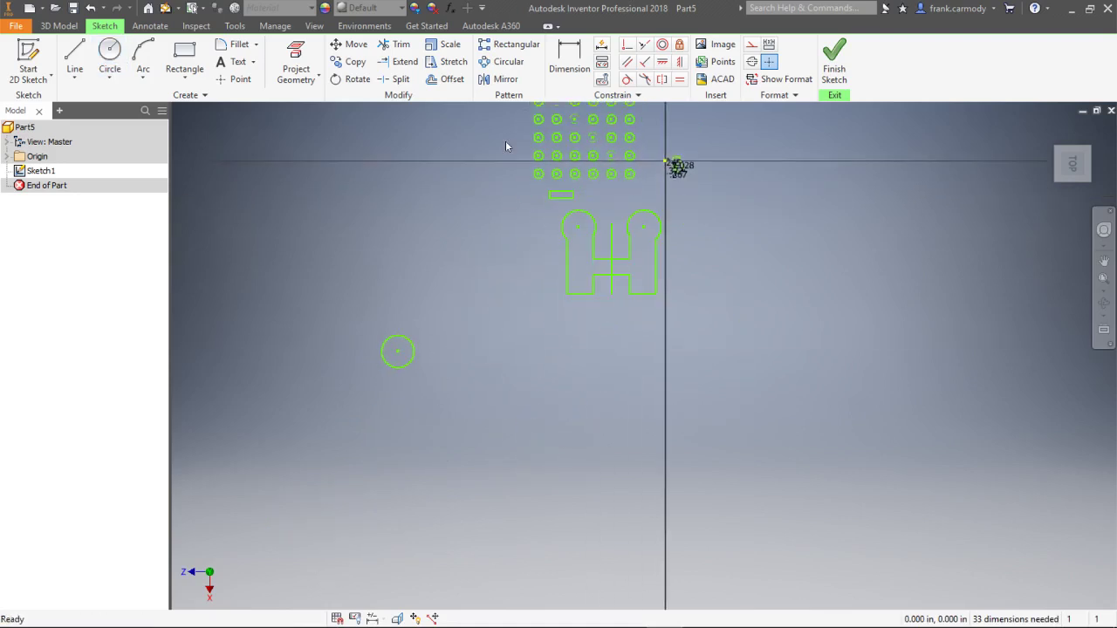
left_click(503, 62)
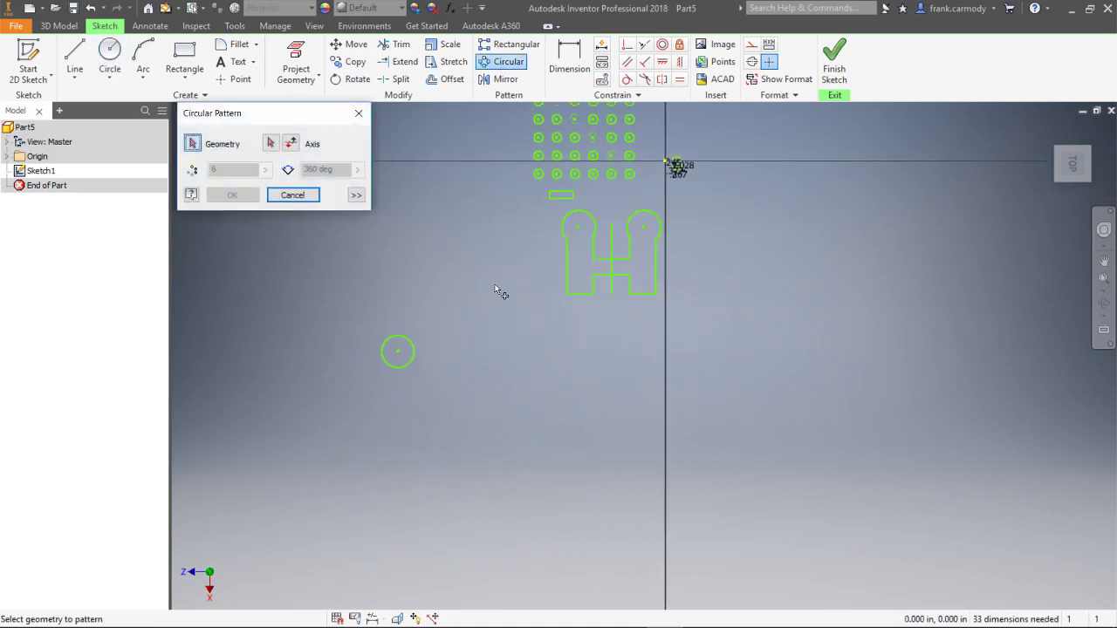
left_click(413, 348)
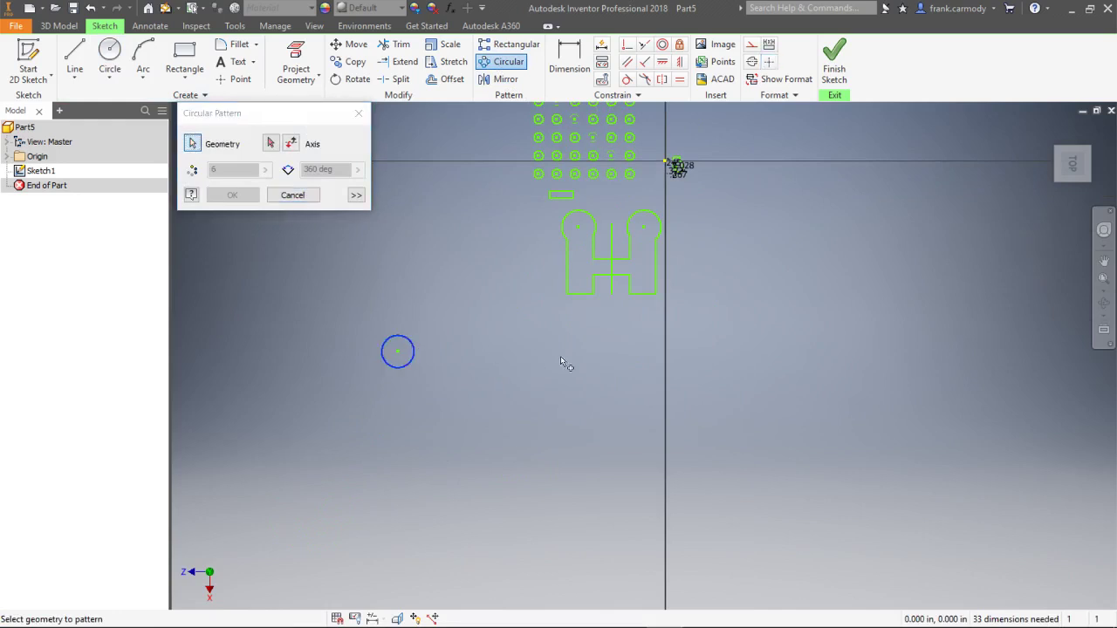
left_click(272, 144)
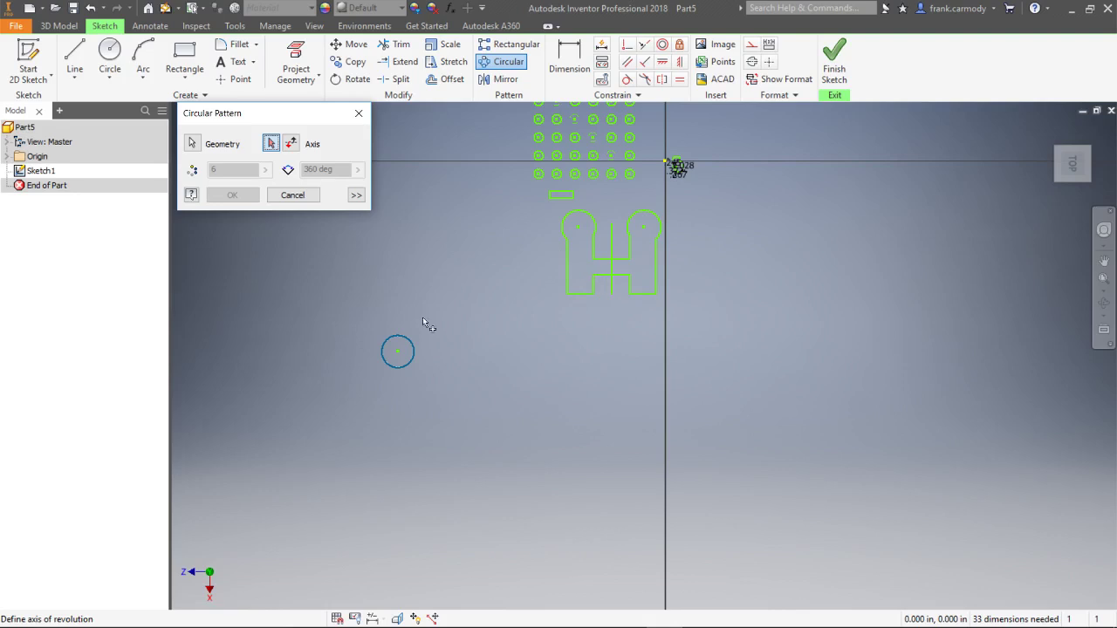
left_click(293, 195)
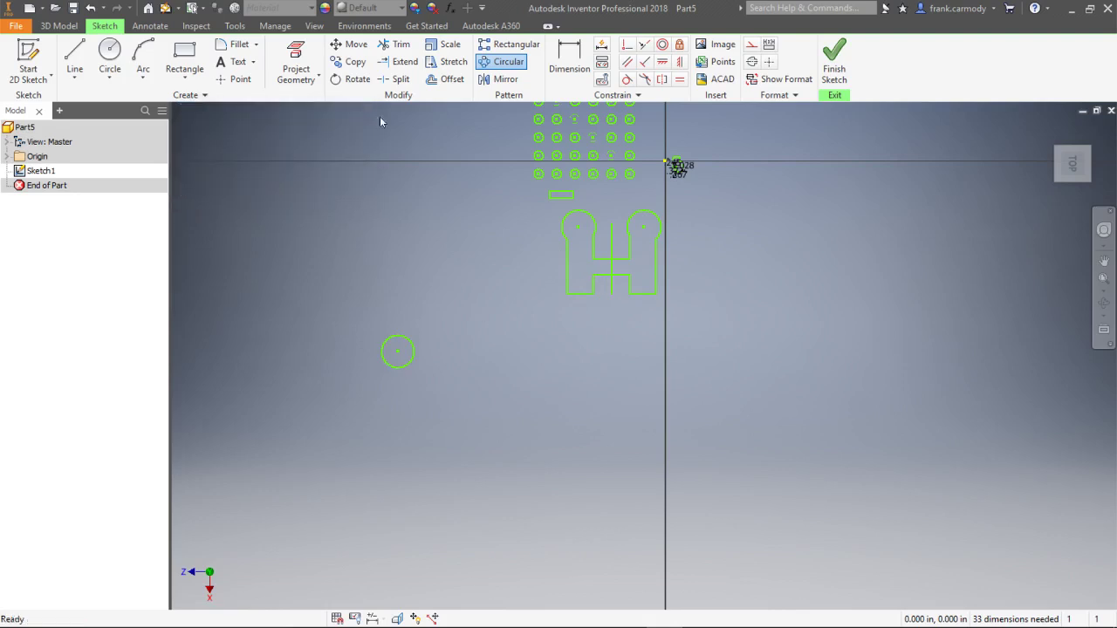
left_click(248, 81)
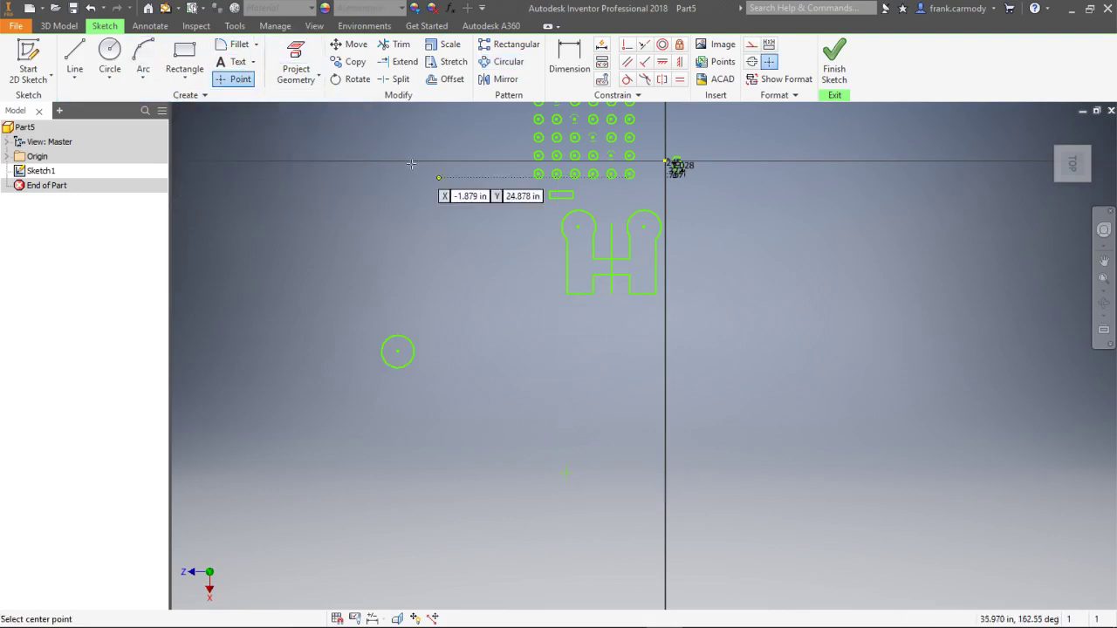
right_click(346, 155)
left_click(374, 155)
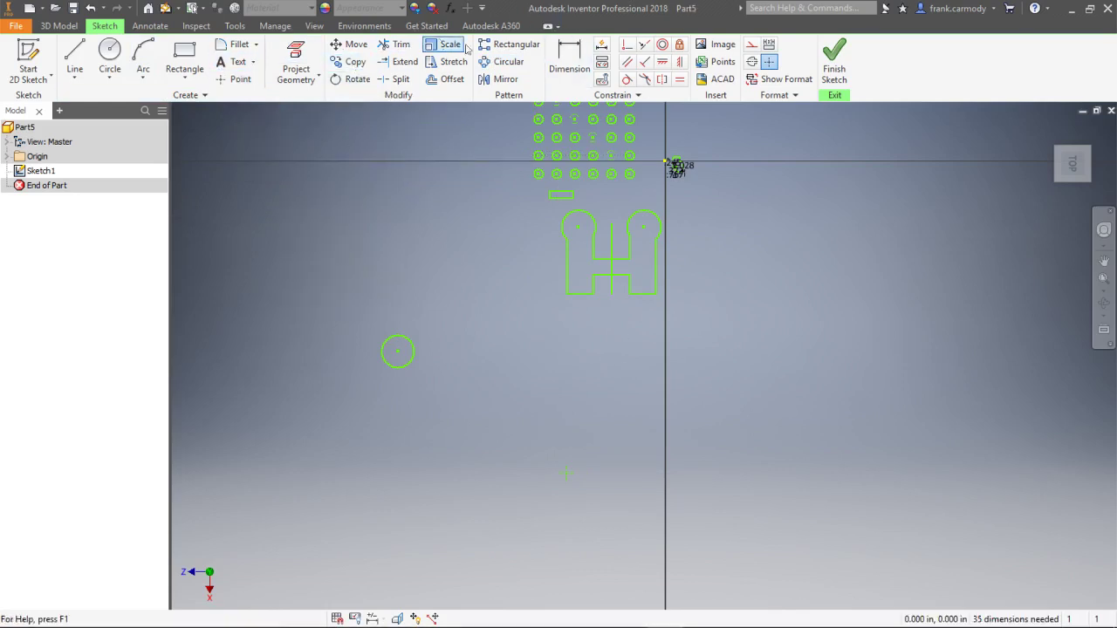
Step: Pattern the small circle 15 times around the sketch point over 180°, with direction reversed
left_click(503, 61)
left_click(408, 341)
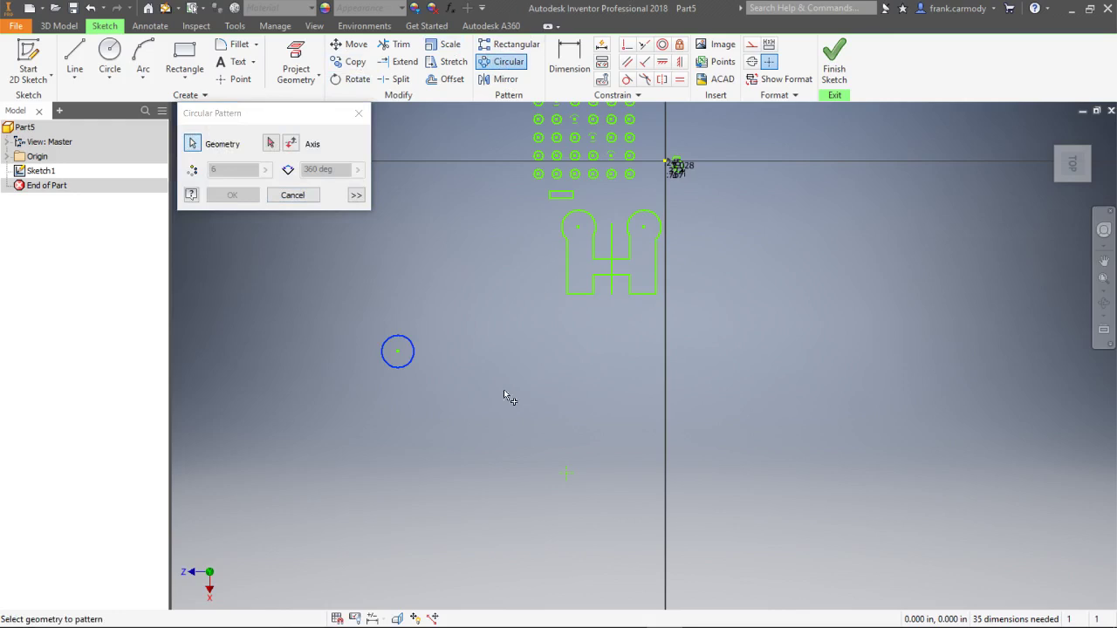
left_click(270, 143)
left_click(566, 473)
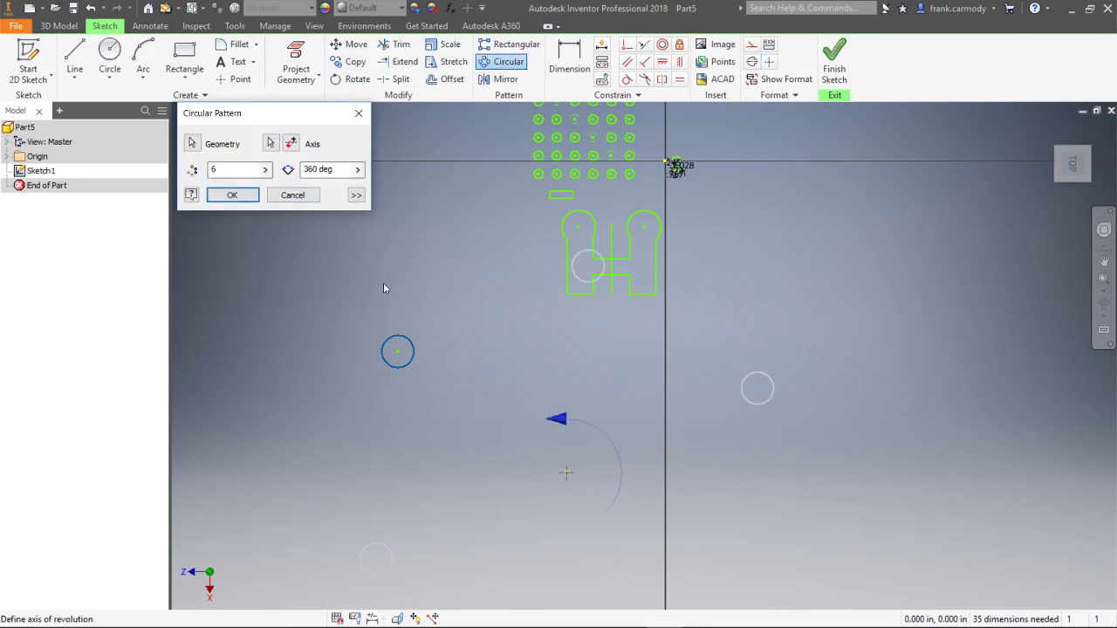
left_click(289, 145)
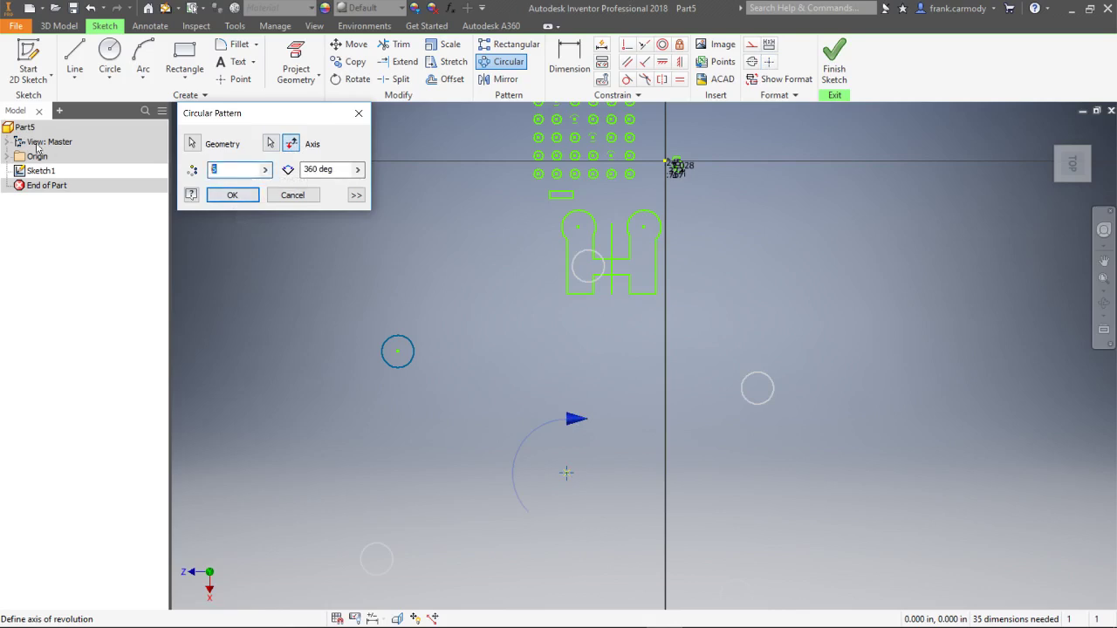
type("15")
double_click(312, 168)
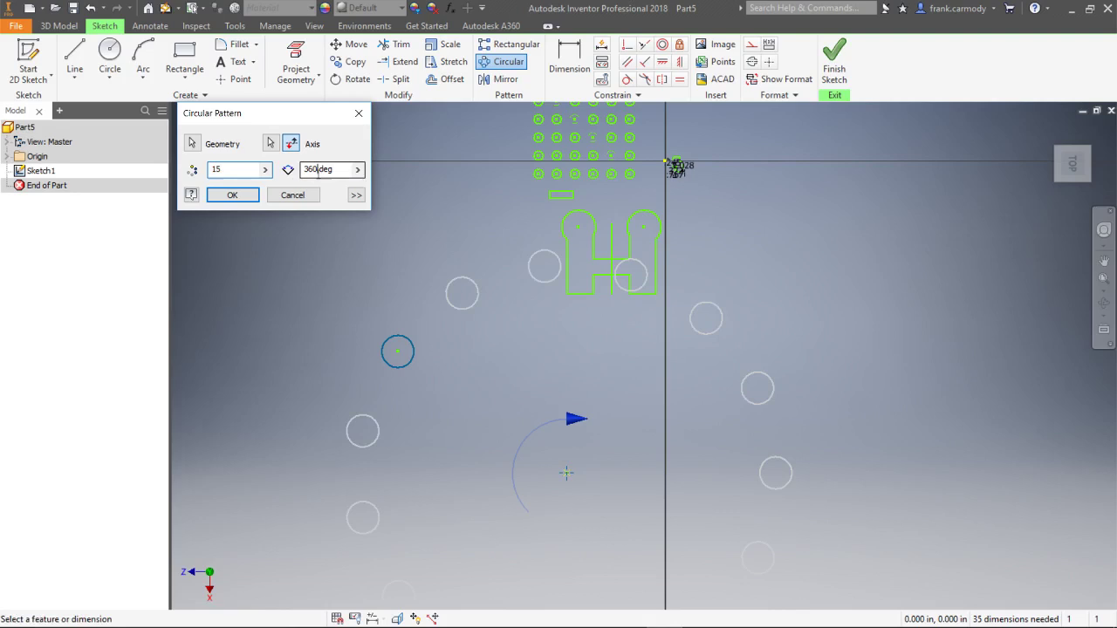
type("90")
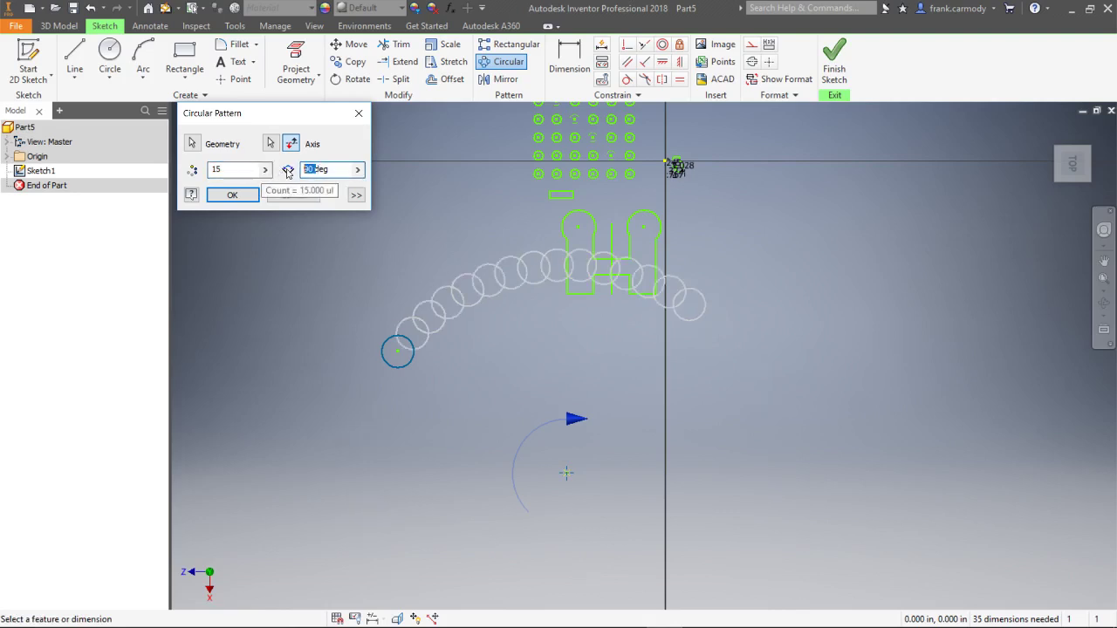
type("180")
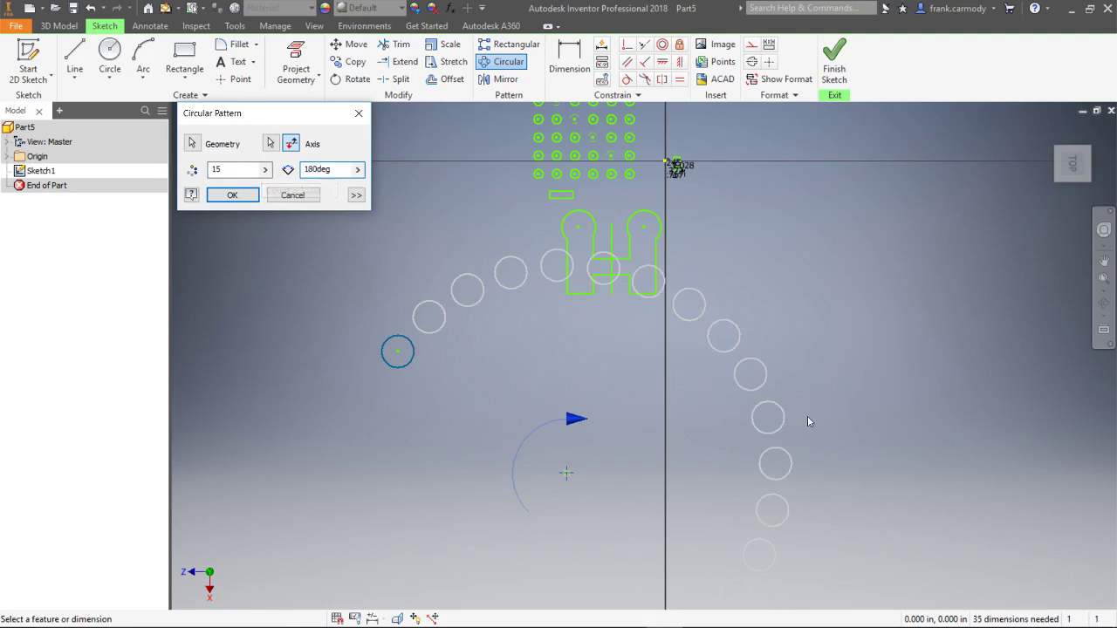
left_click(249, 200)
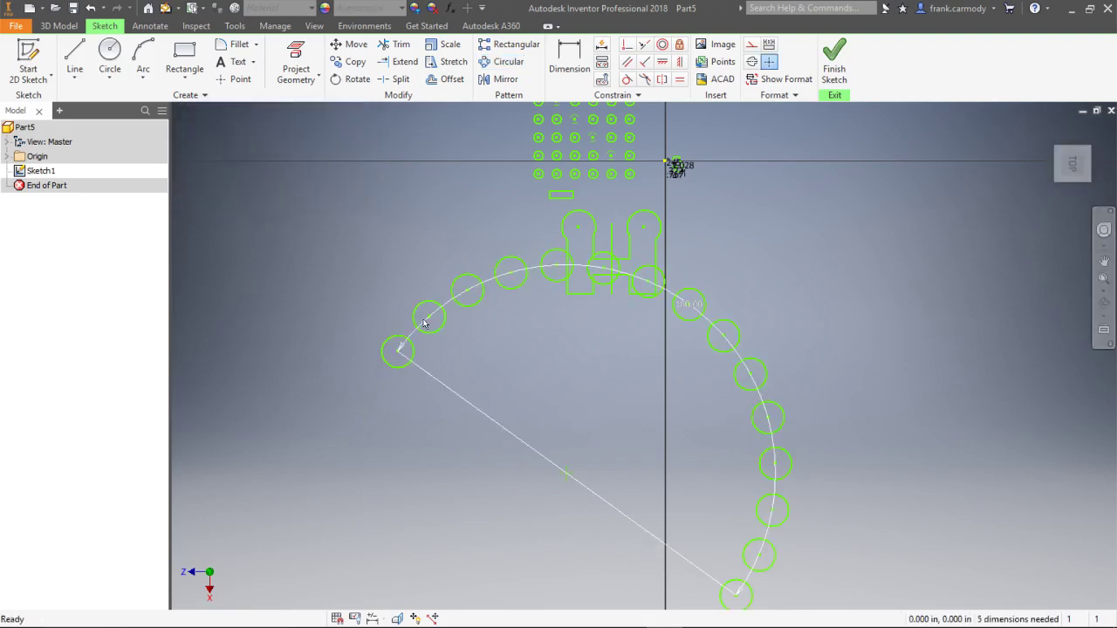
Step: Drag the 15-circle pattern left, clear of the double keyhole, and zoom out to check
left_click_drag(424, 324, 245, 321)
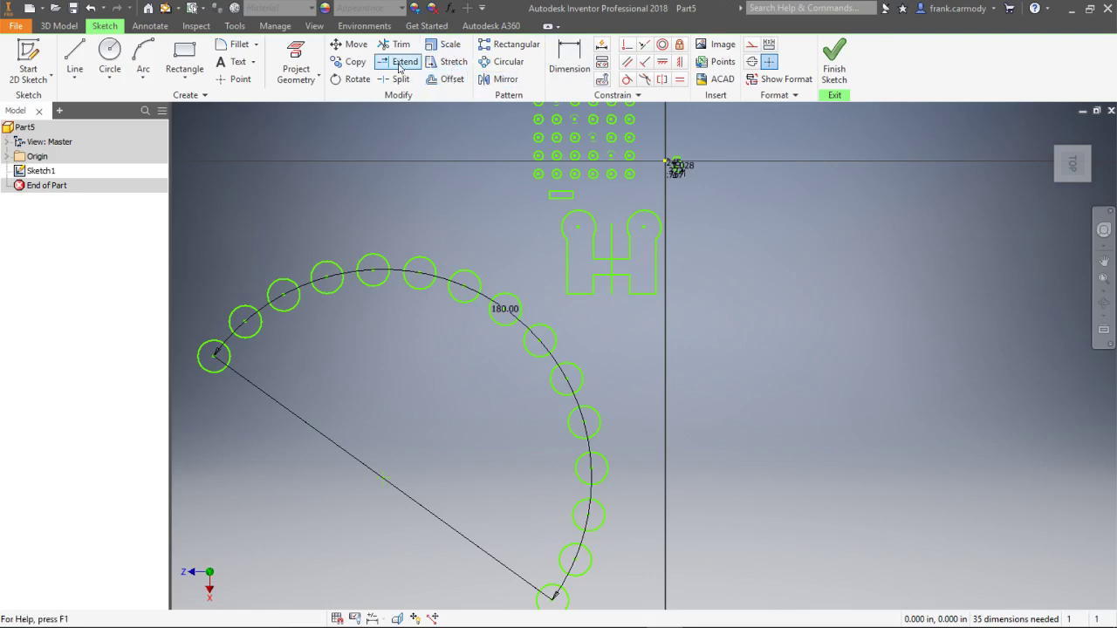
scroll(767, 288, "down", 3)
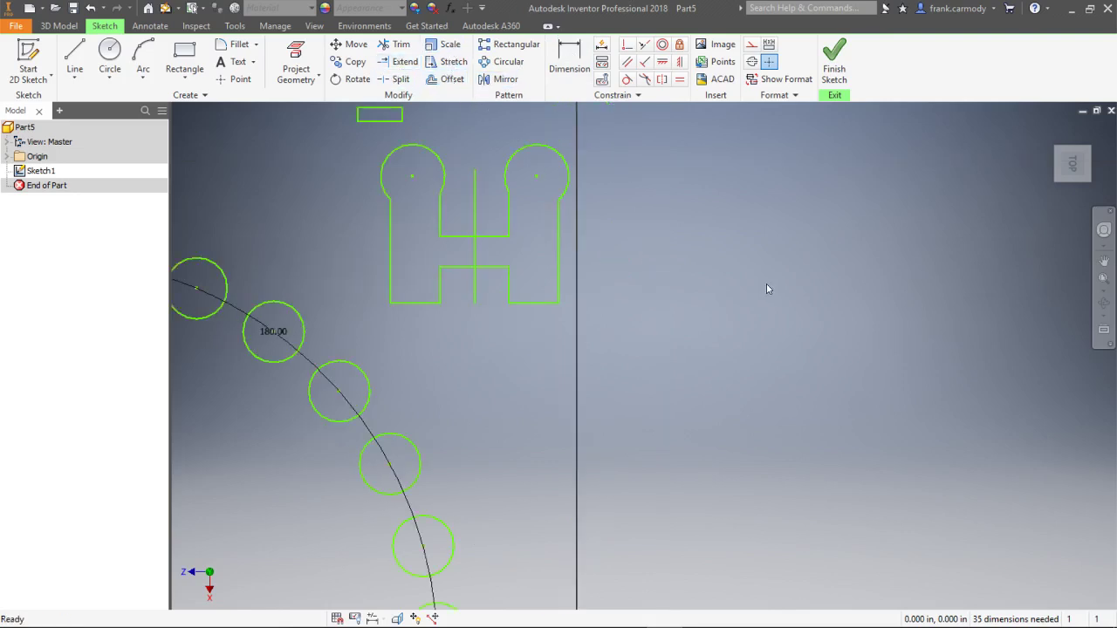
scroll(766, 288, "up", 2)
scroll(777, 304, "up", 3)
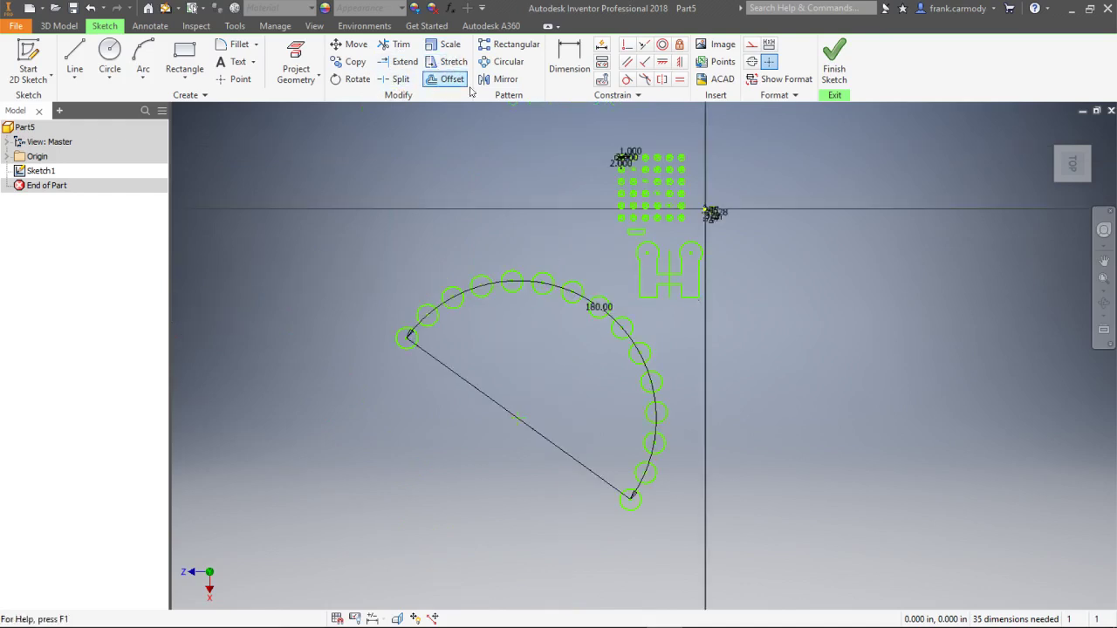